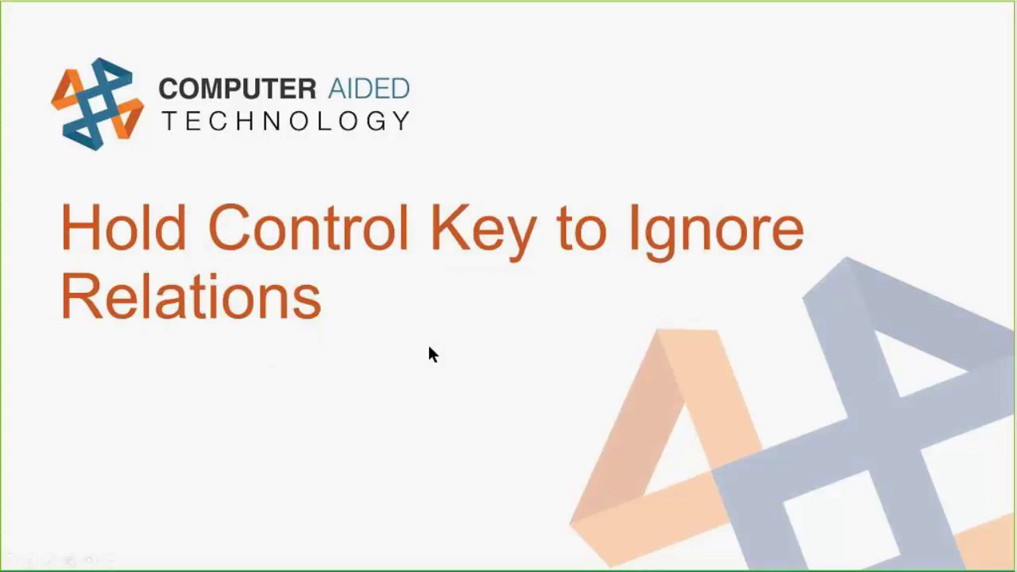
# - Switch to SOLIDWORKS and sketch an angled line about 2.77 in long ending inside the large circle, without automatic relations
pyautogui.hotkey('alt', 'Tab')
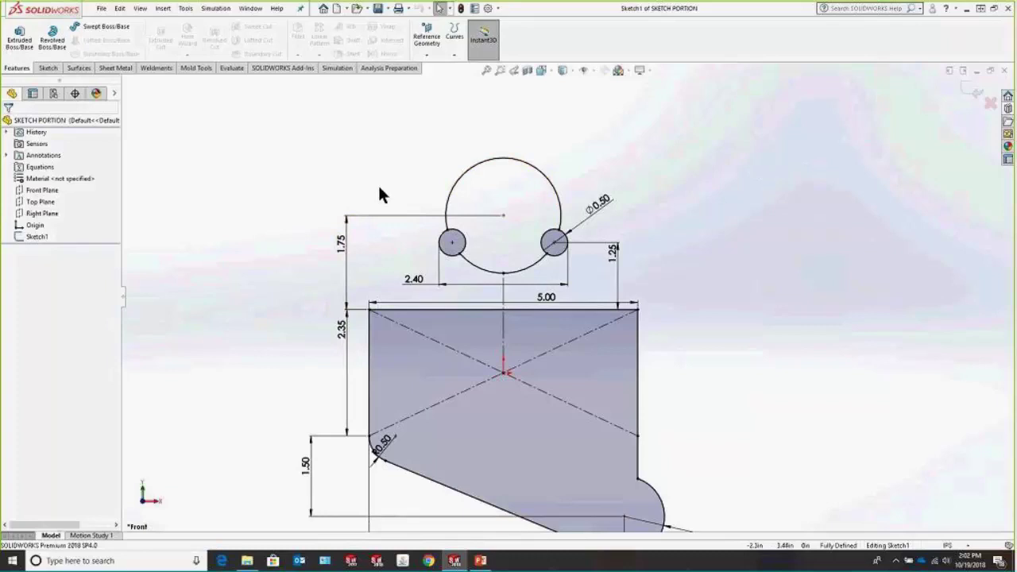
pyautogui.press('l')
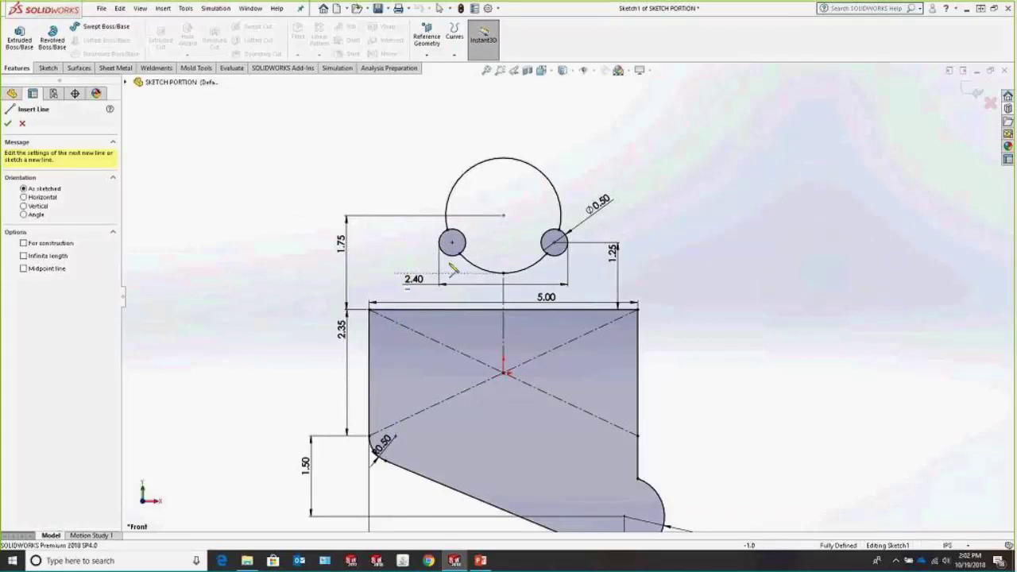
pyautogui.click(347, 284)
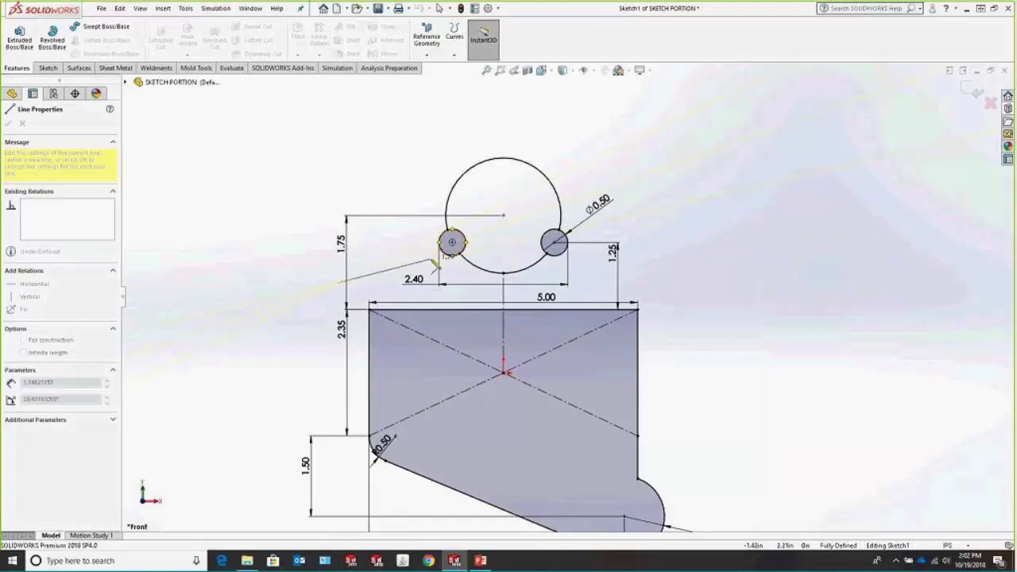
pyautogui.click(460, 201)
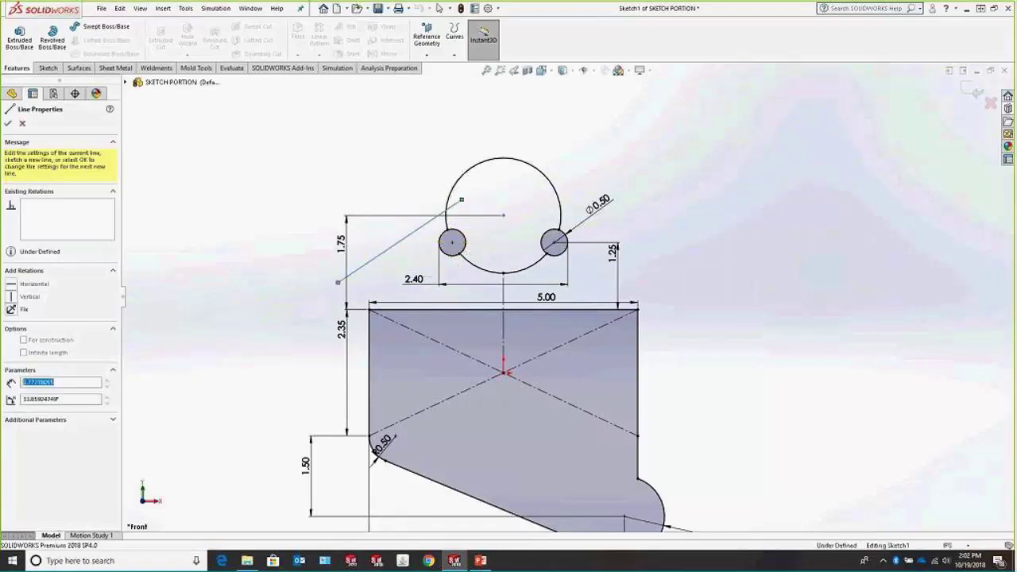
pyautogui.press('Escape')
pyautogui.hotkey('alt', 'Tab')
pyautogui.click(470, 237)
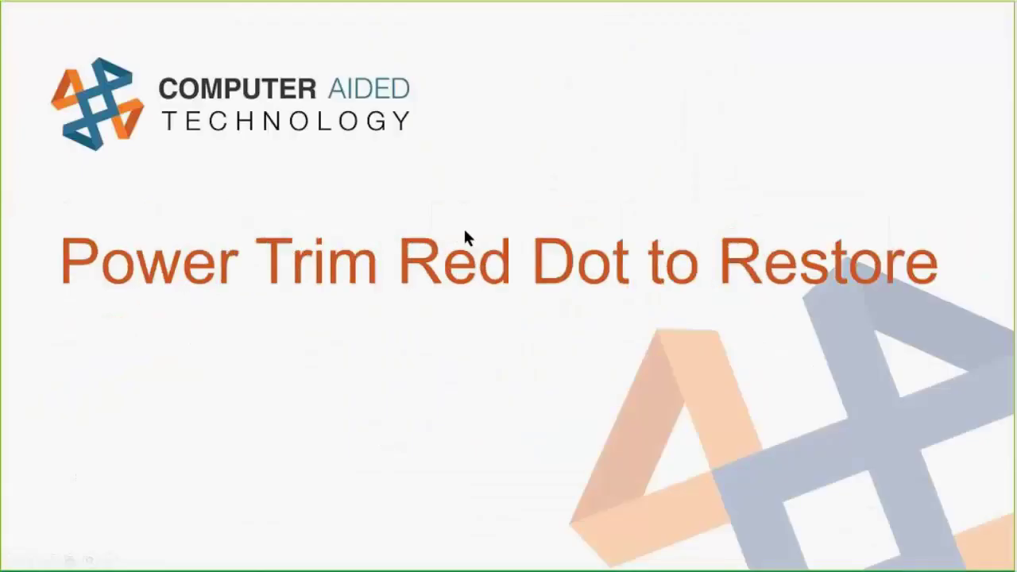
pyautogui.hotkey('alt', 'Tab')
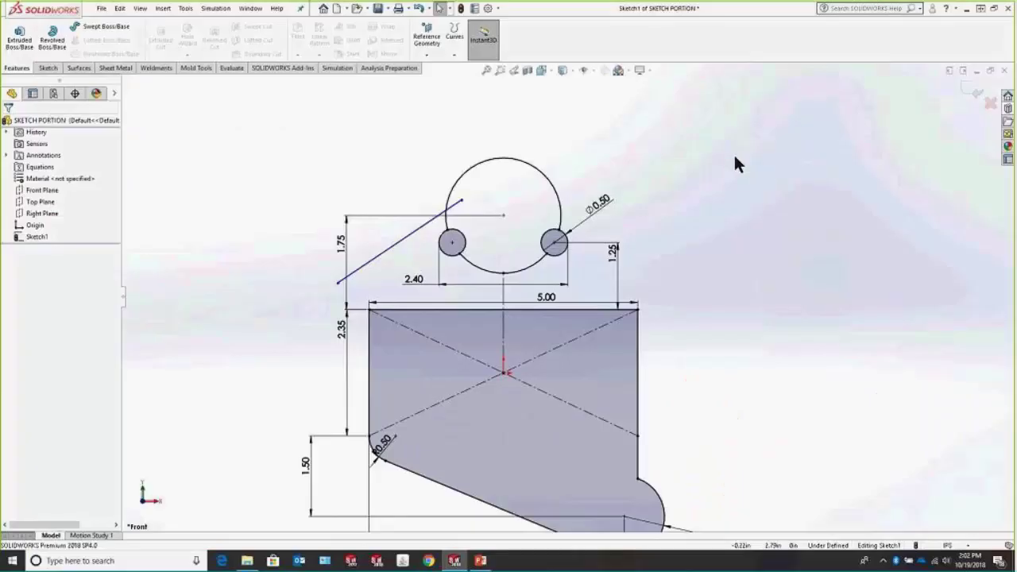
# - Power trim the inner arcs of both small circles where they overlap the large circle, restoring any outer arc trimmed by mistake
pyautogui.press('s')
pyautogui.click(719, 171)
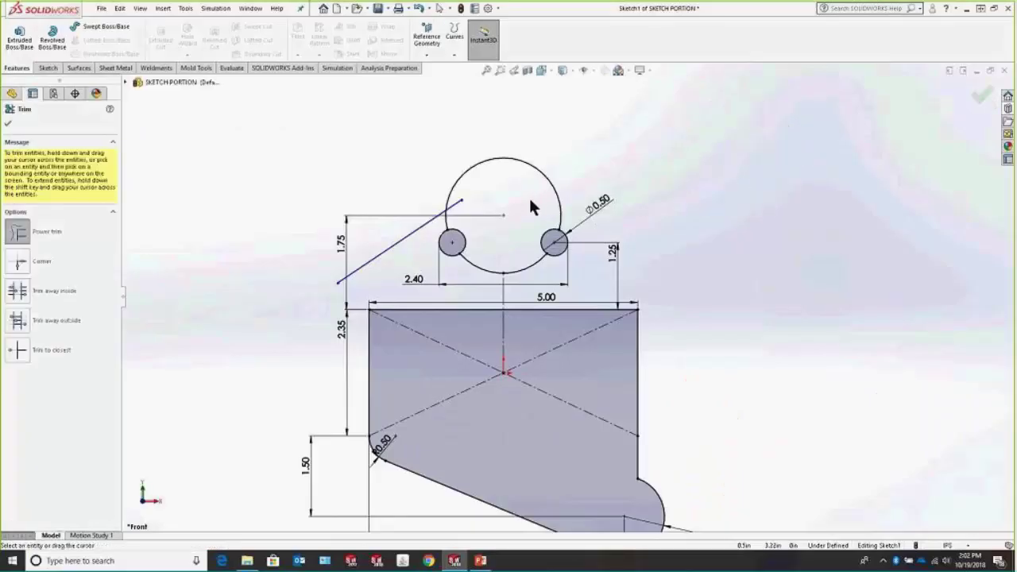
pyautogui.moveTo(525, 196); pyautogui.dragTo(556, 257)
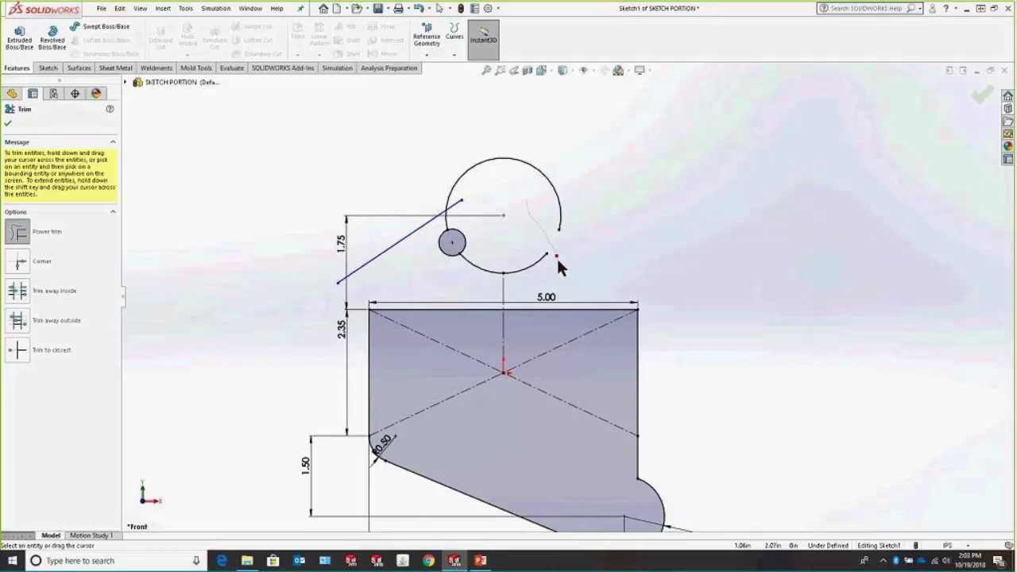
pyautogui.hotkey('ctrl', 'z')
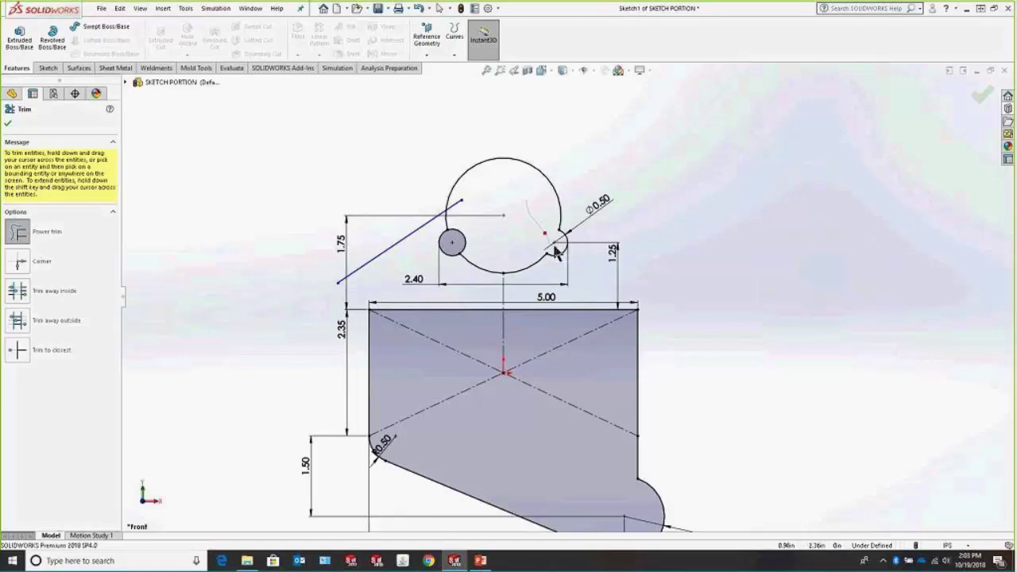
pyautogui.moveTo(556, 251); pyautogui.dragTo(552, 234)
pyautogui.moveTo(467, 245); pyautogui.dragTo(464, 236)
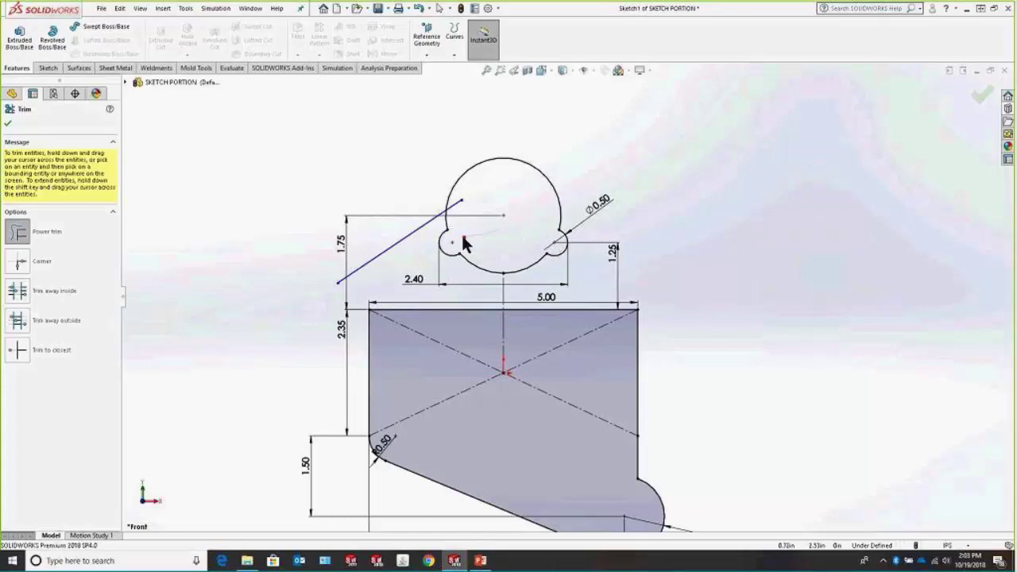
pyautogui.hotkey('alt', 'Tab')
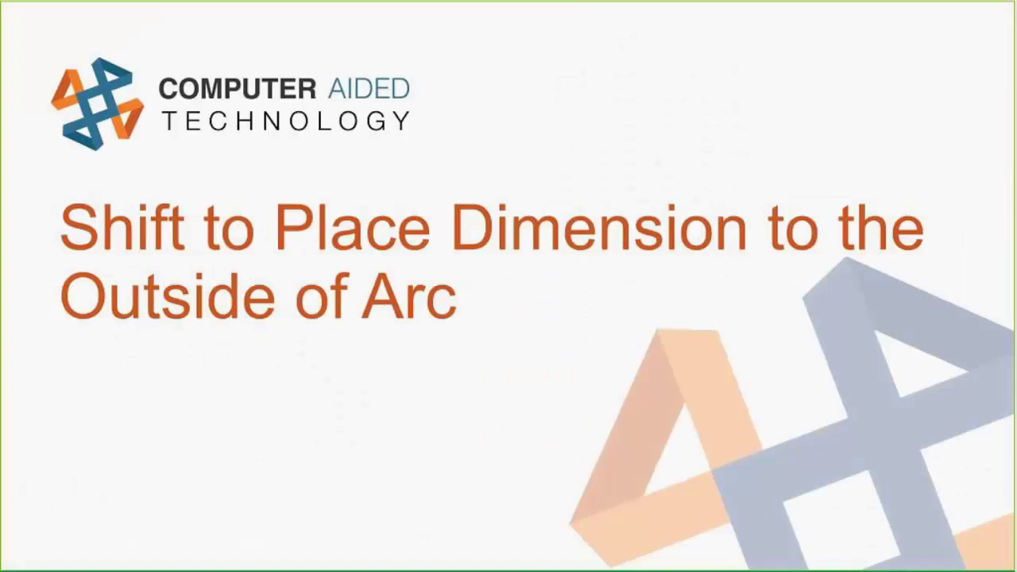
pyautogui.hotkey('alt', 'Tab')
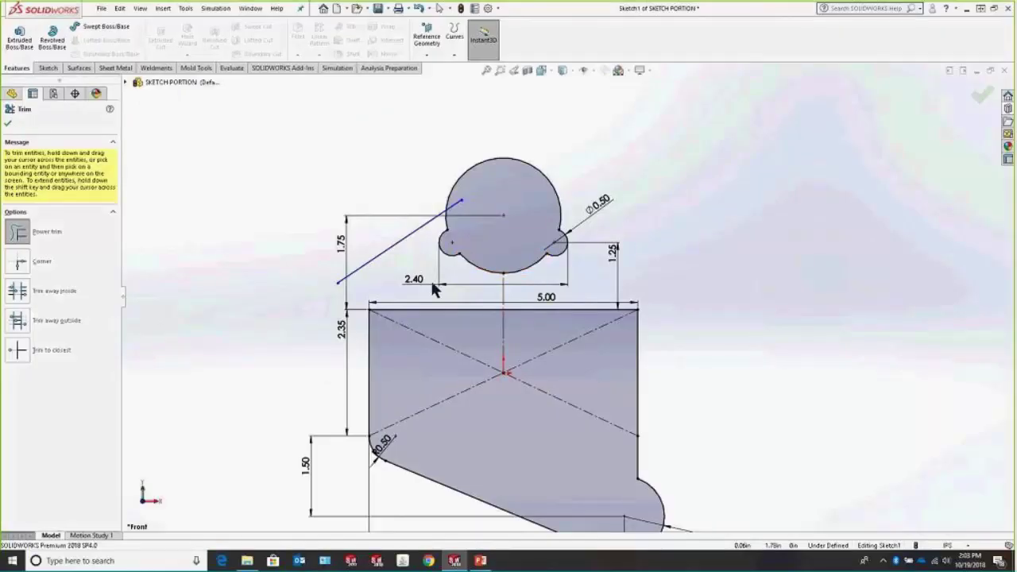
# - Exit the trim command and delete the 2.40 dimension spanning the two small arcs
pyautogui.press('Escape')
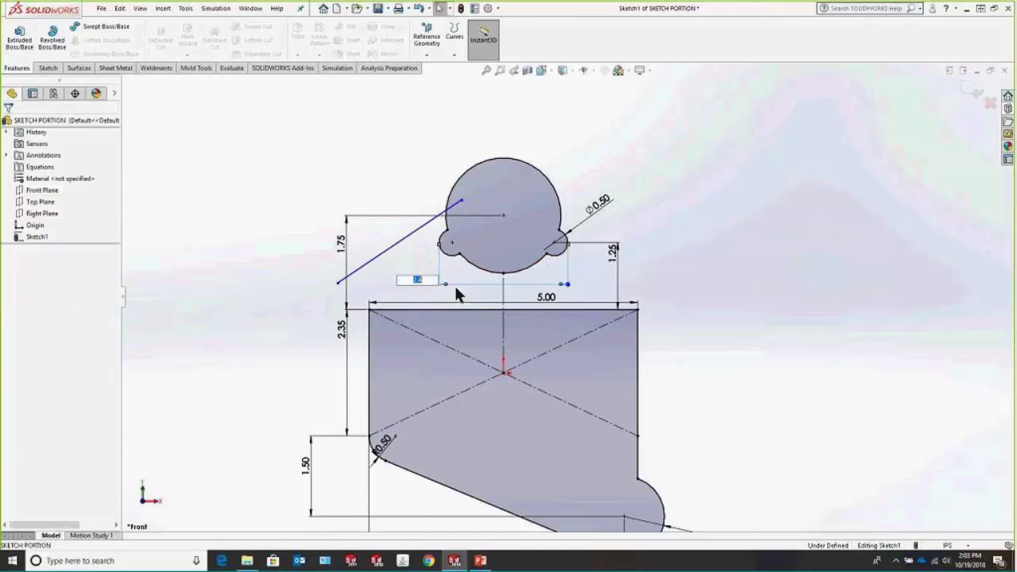
pyautogui.click(462, 284)
pyautogui.press('Delete')
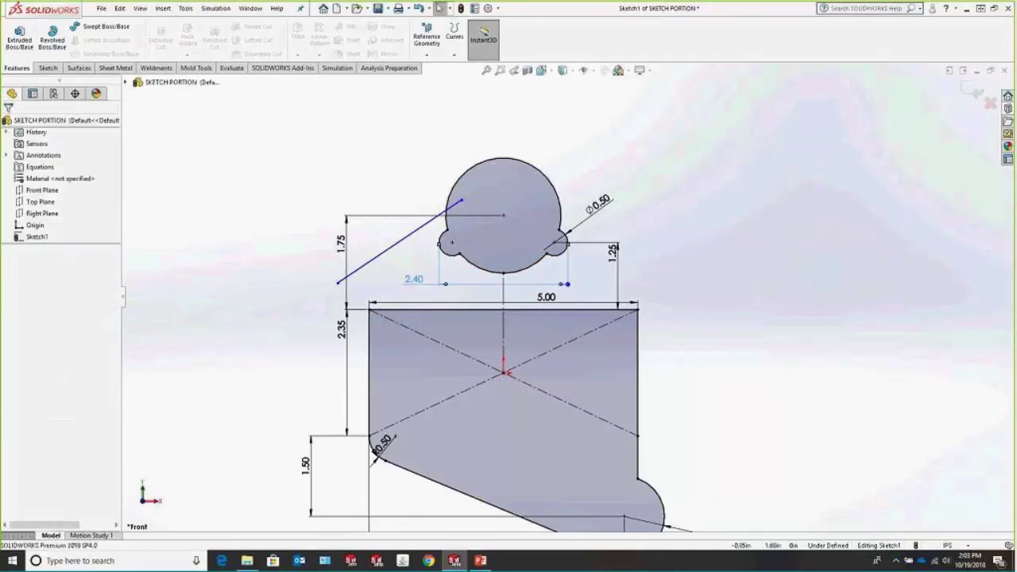
# - Try to dimension the horizontal distance between the centers of the two small arcs
pyautogui.click(47, 69)
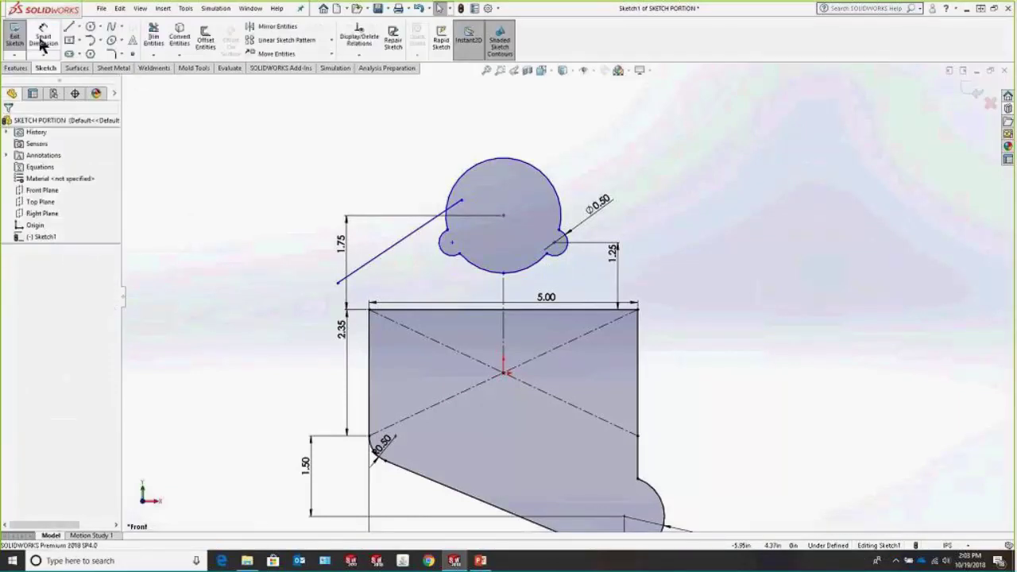
pyautogui.click(566, 253)
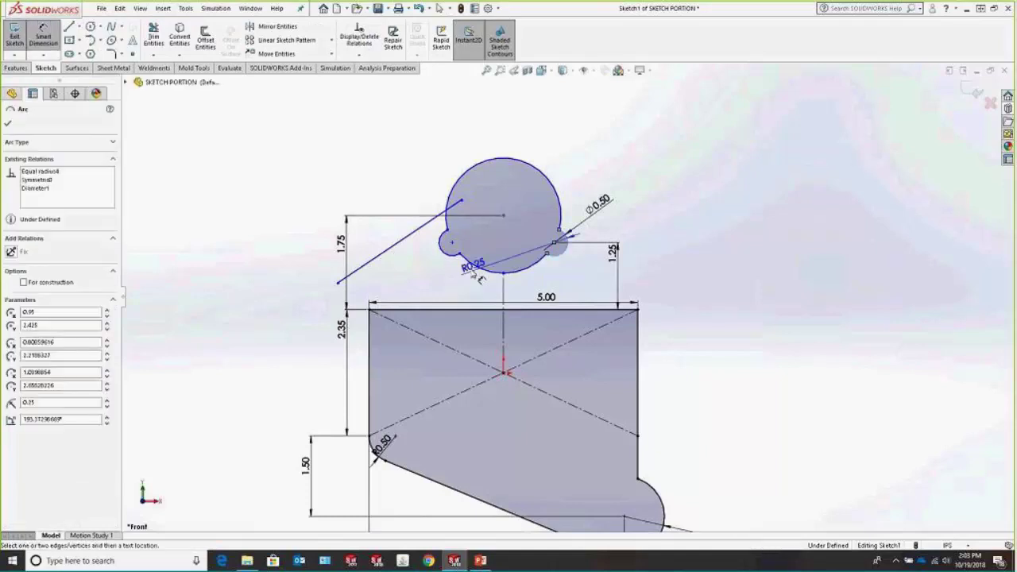
pyautogui.click(443, 251)
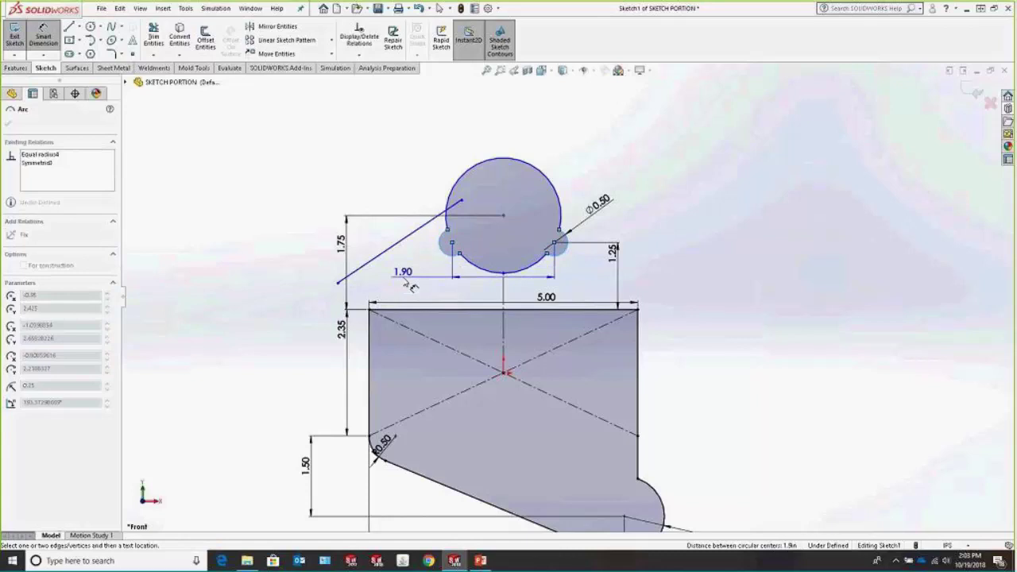
pyautogui.press('Escape')
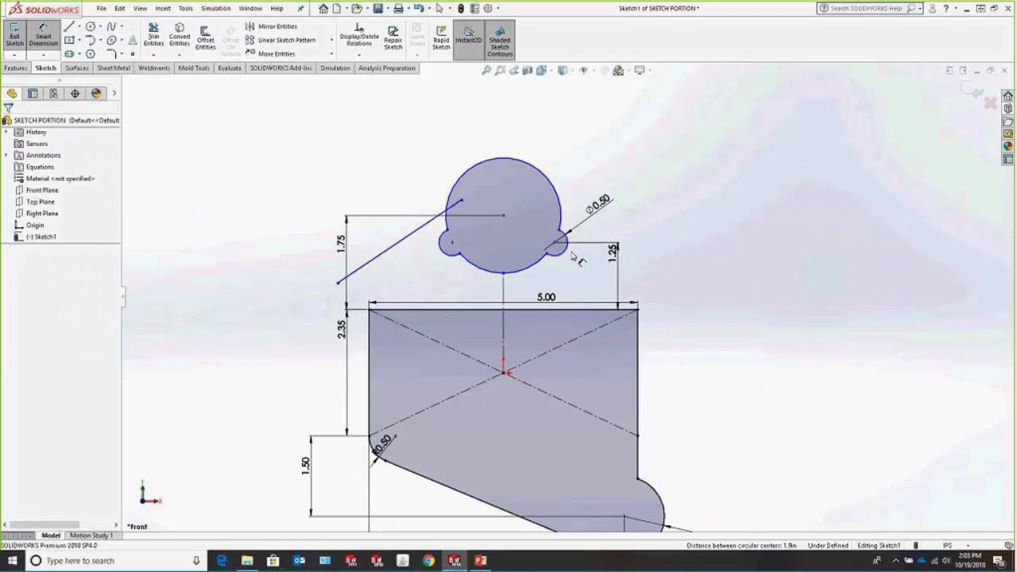
# - Dimension the horizontal distance from the left small arc's outer edge to the right small arc's center, keeping the proposed value
pyautogui.click(569, 249)
pyautogui.click(449, 251)
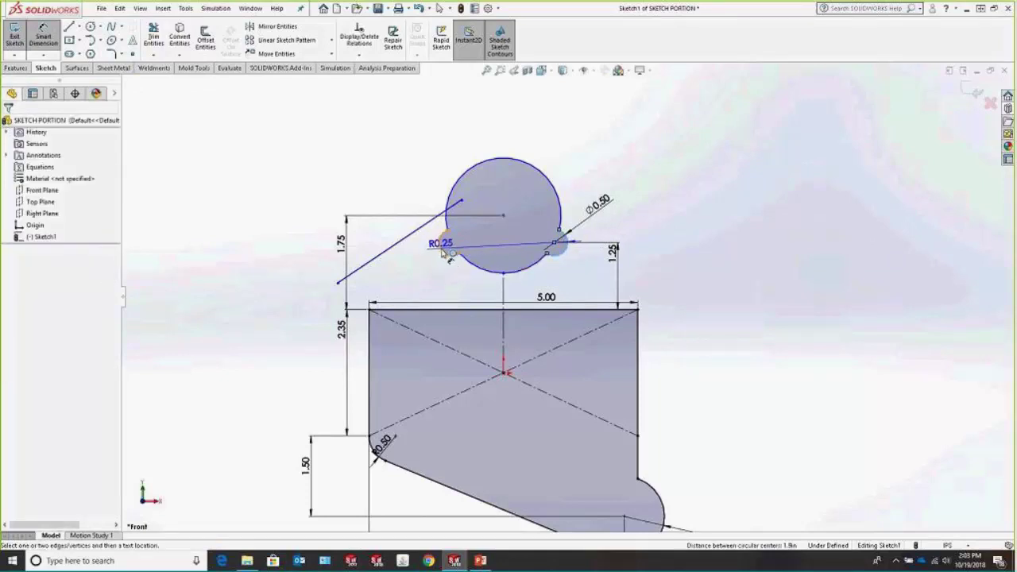
pyautogui.click(442, 252)
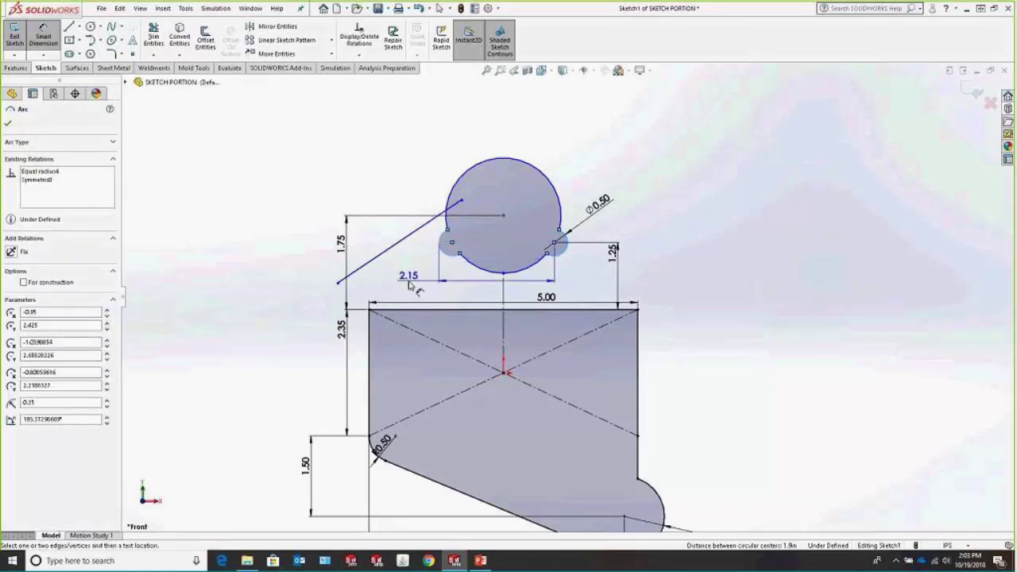
pyautogui.click(410, 283)
pyautogui.click(374, 267)
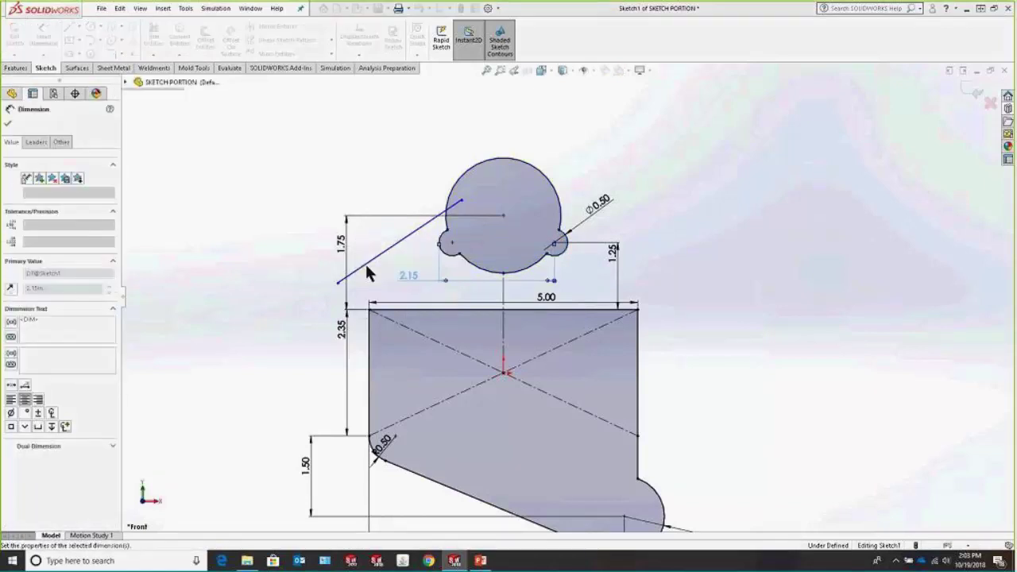
pyautogui.hotkey('alt', 'Tab')
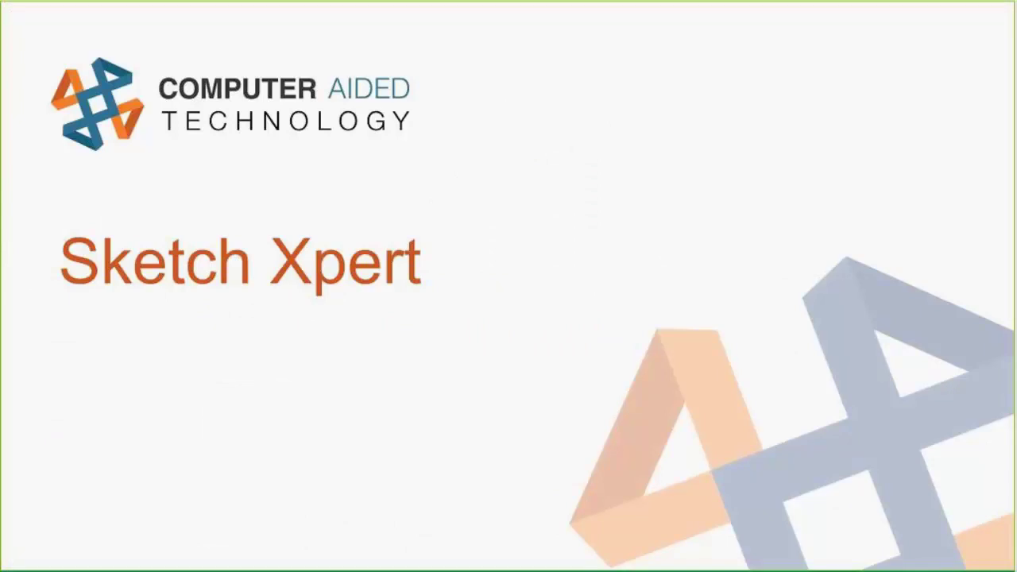
pyautogui.hotkey('alt', 'Tab')
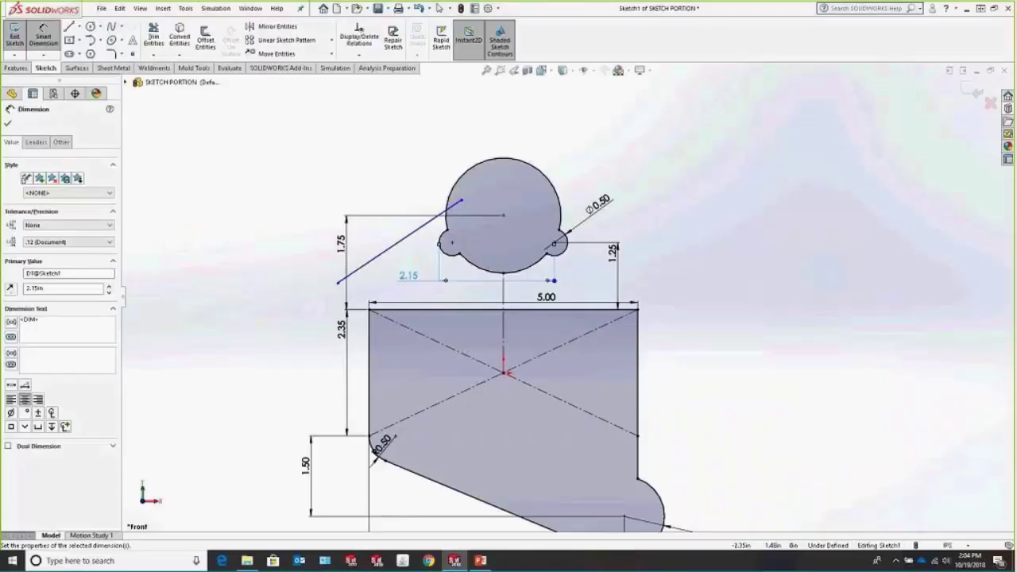
# - Leave dimensioning and make the R0.75 arc tangent to the profile's right vertical line at their shared endpoint
pyautogui.click(665, 394)
pyautogui.press('f')
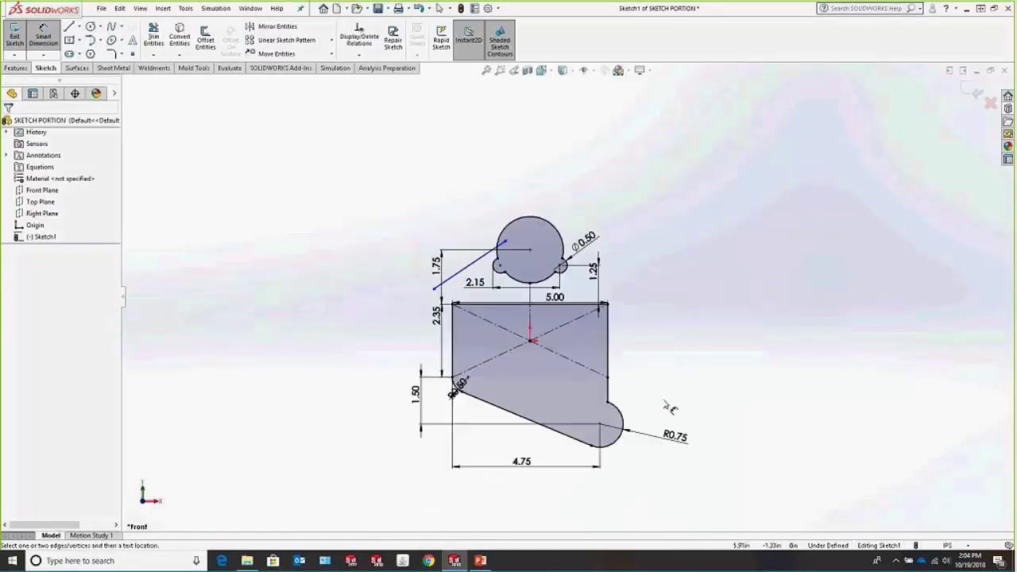
pyautogui.scroll(-3, 656, 408)
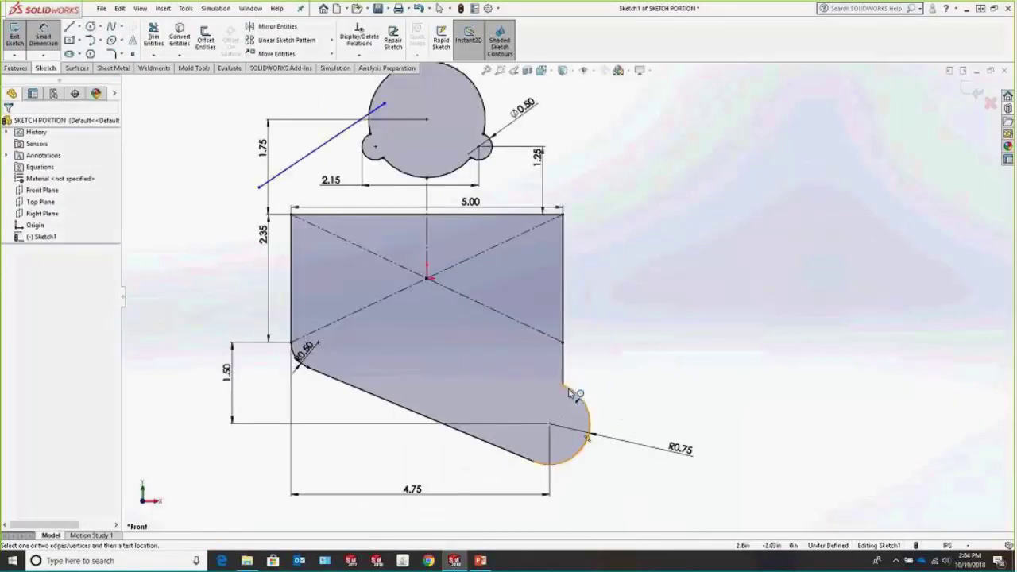
pyautogui.press('Escape')
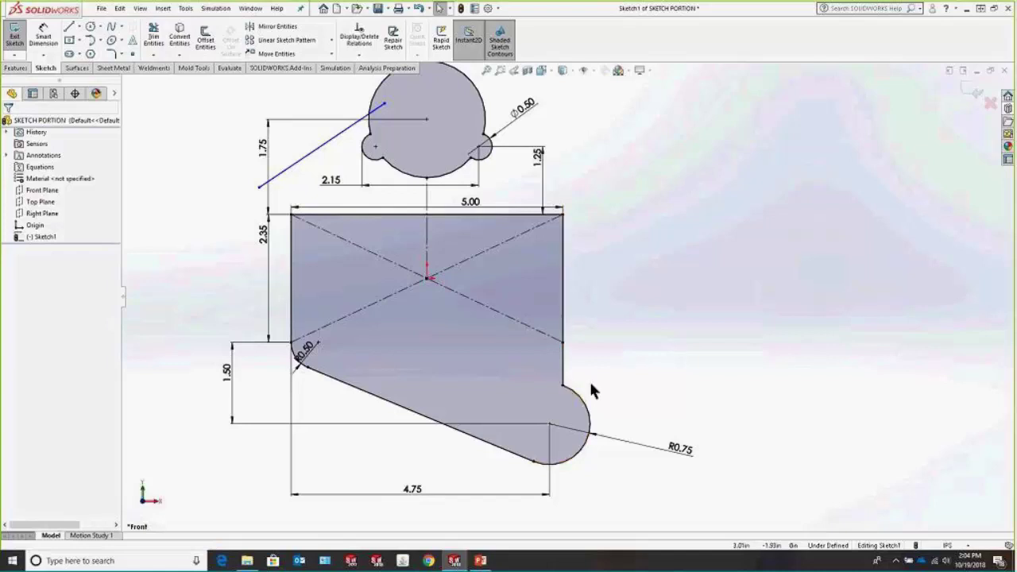
pyautogui.click(562, 386)
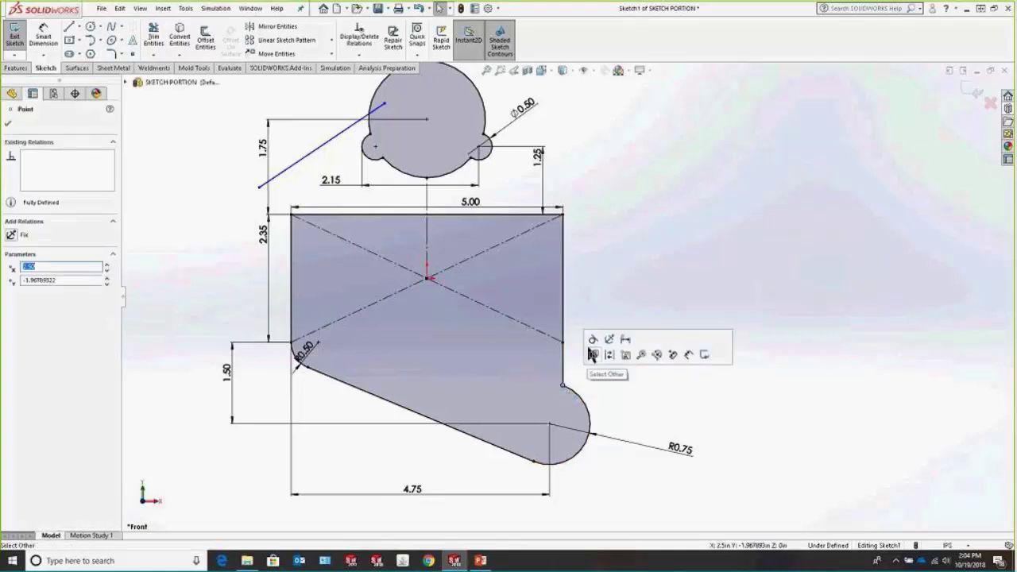
pyautogui.click(592, 340)
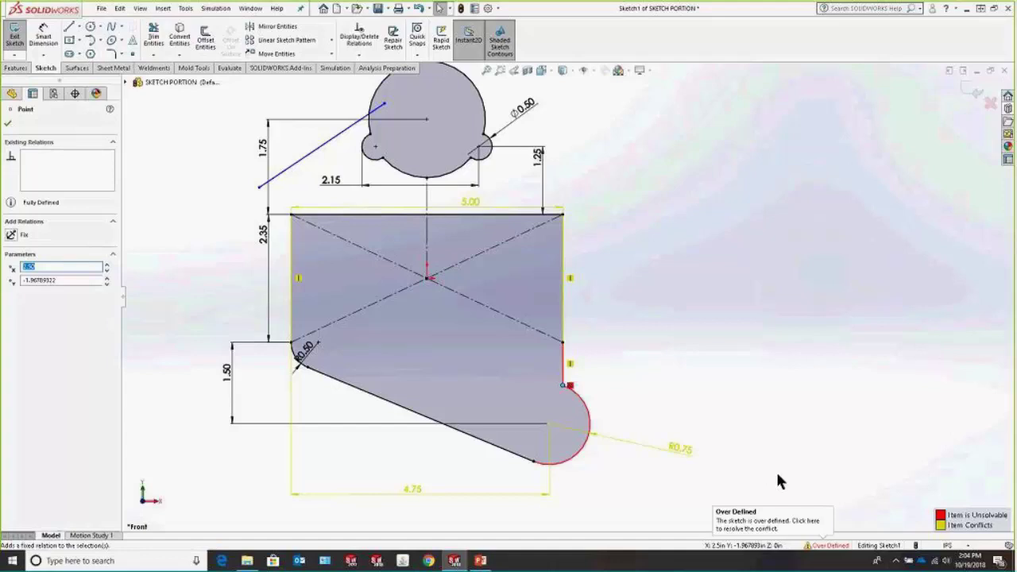
# - Diagnose the over-defined sketch with SketchXpert, compare the proposed solutions, and accept solution 2, deleting the 5.00 width dimension
pyautogui.click(824, 550)
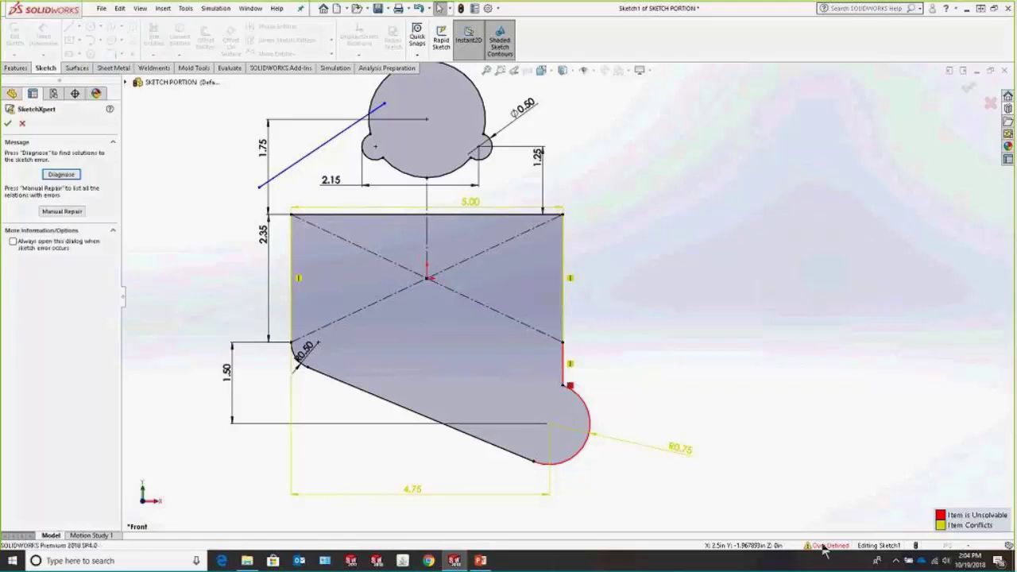
pyautogui.click(77, 181)
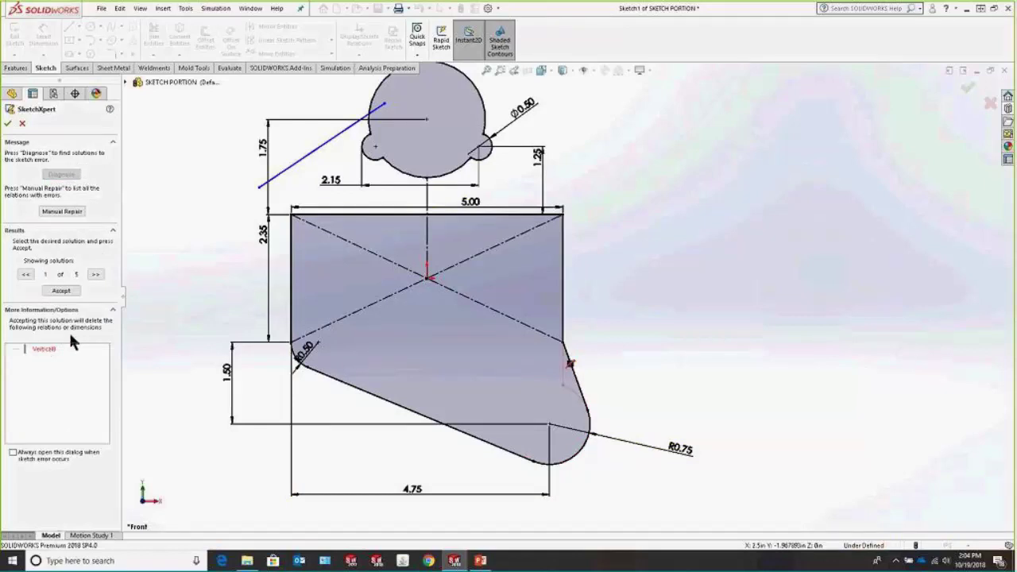
pyautogui.click(95, 275)
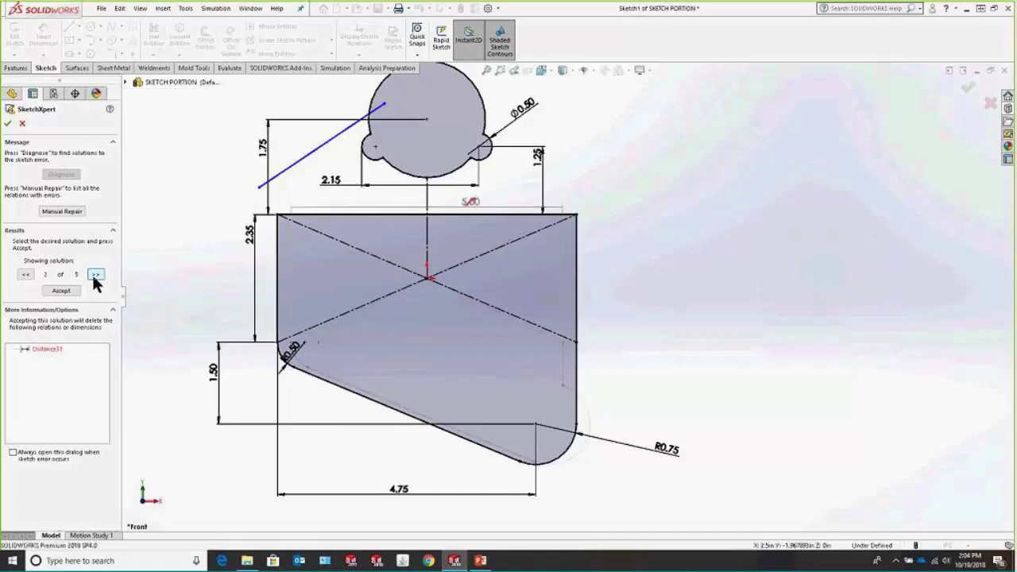
pyautogui.click(95, 275)
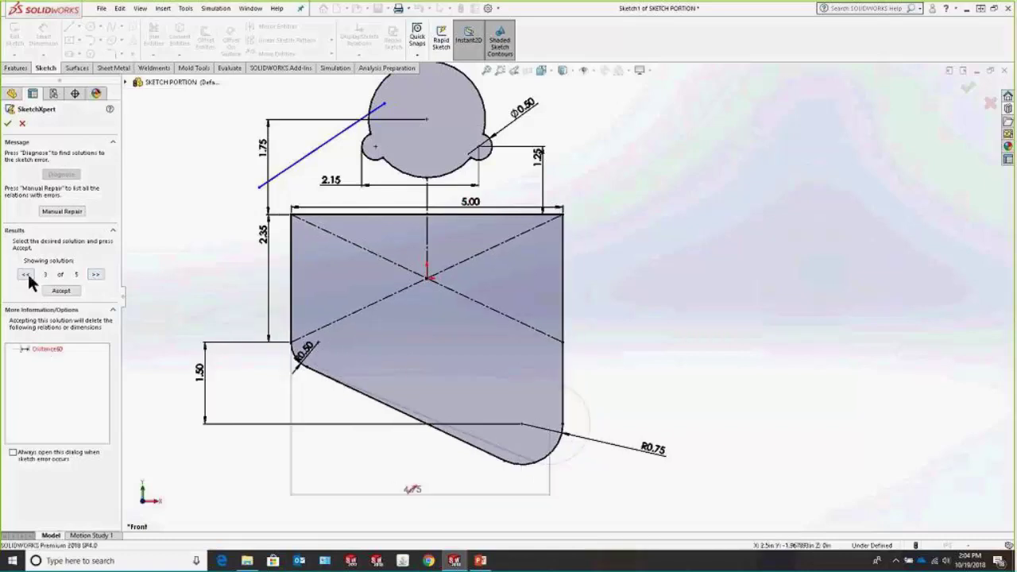
pyautogui.click(26, 274)
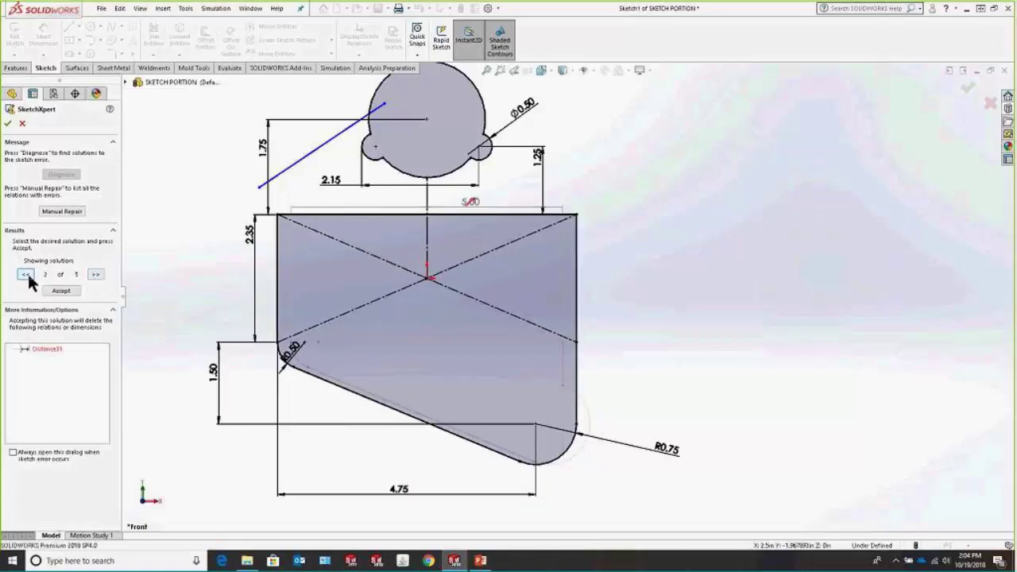
pyautogui.click(67, 292)
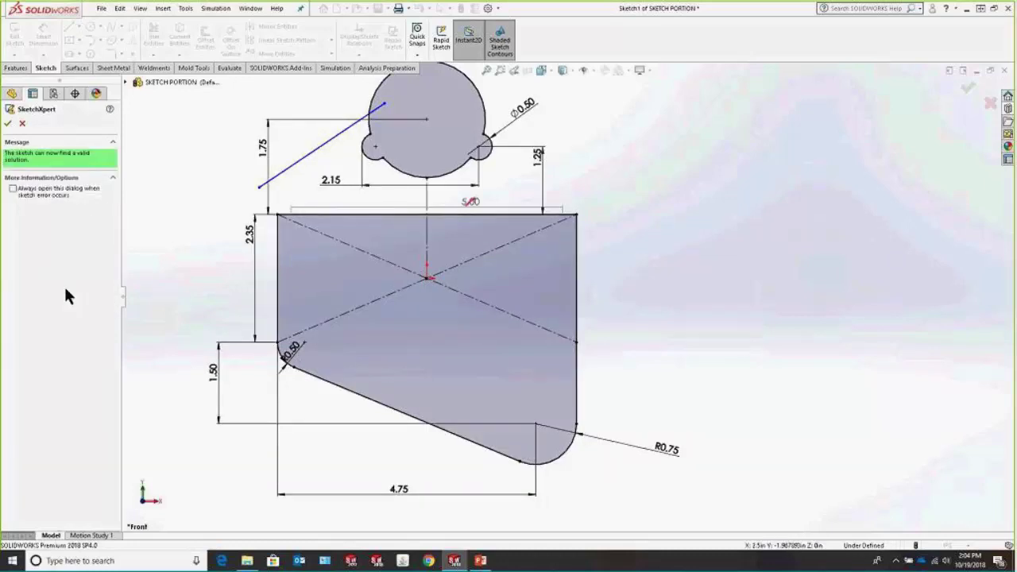
pyautogui.click(7, 123)
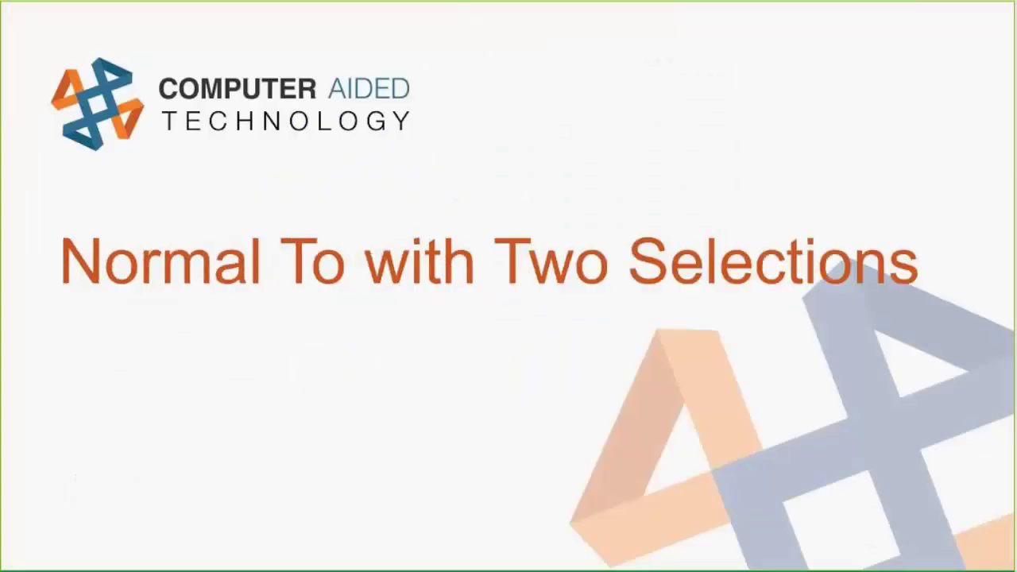
# - Switch to the Webinar folder, open the PARTS PORTION file in SOLIDWORKS, and return to the PowerPoint slide show
pyautogui.hotkey('alt', 'Tab')
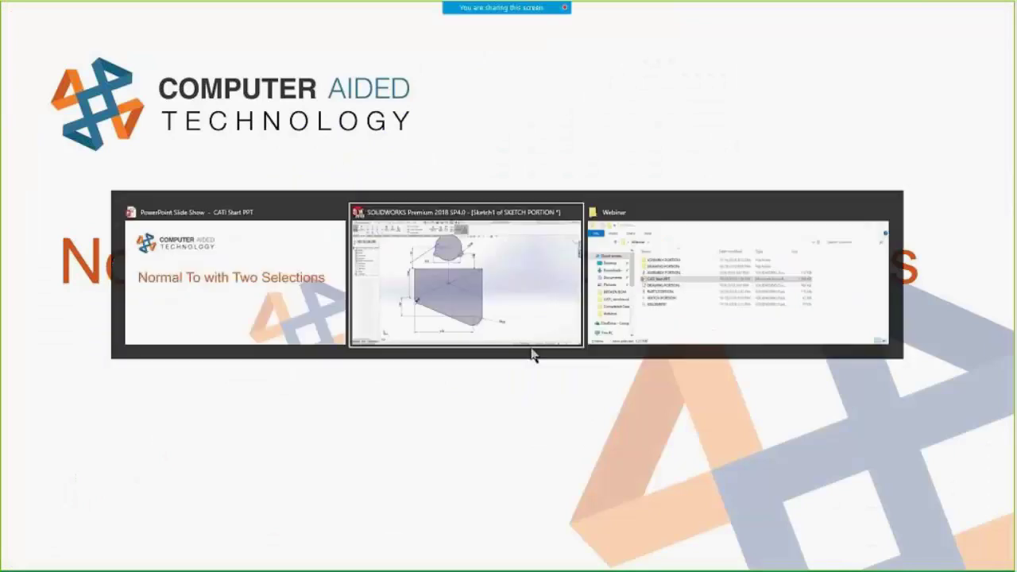
pyautogui.click(637, 287)
pyautogui.doubleClick(252, 266)
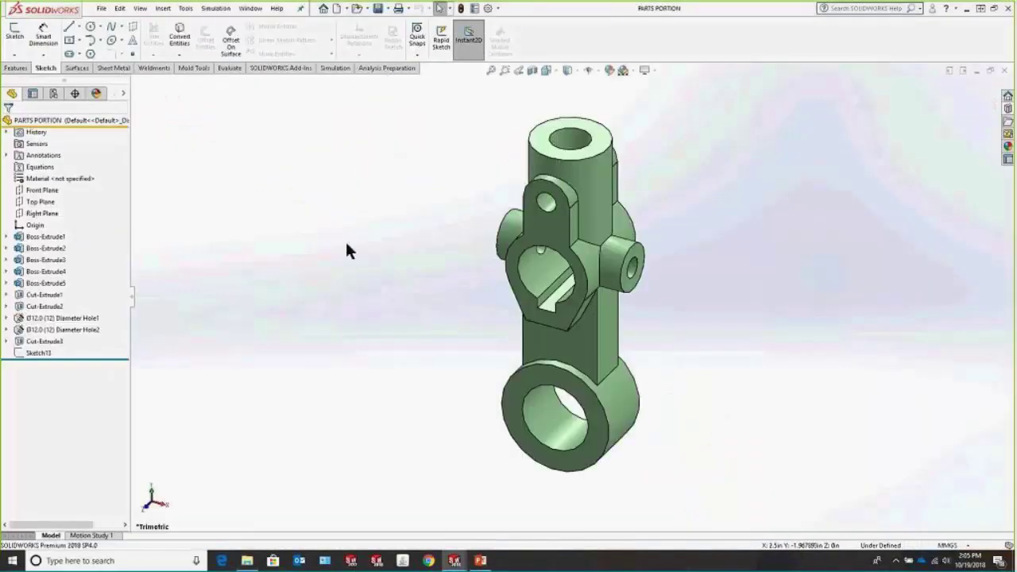
pyautogui.hotkey('alt', 'Tab')
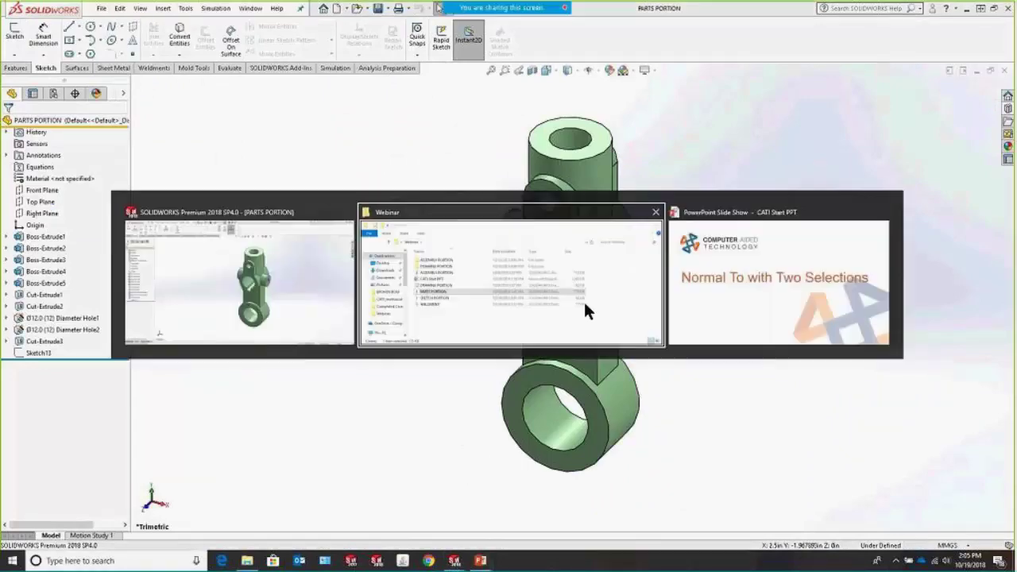
pyautogui.click(767, 299)
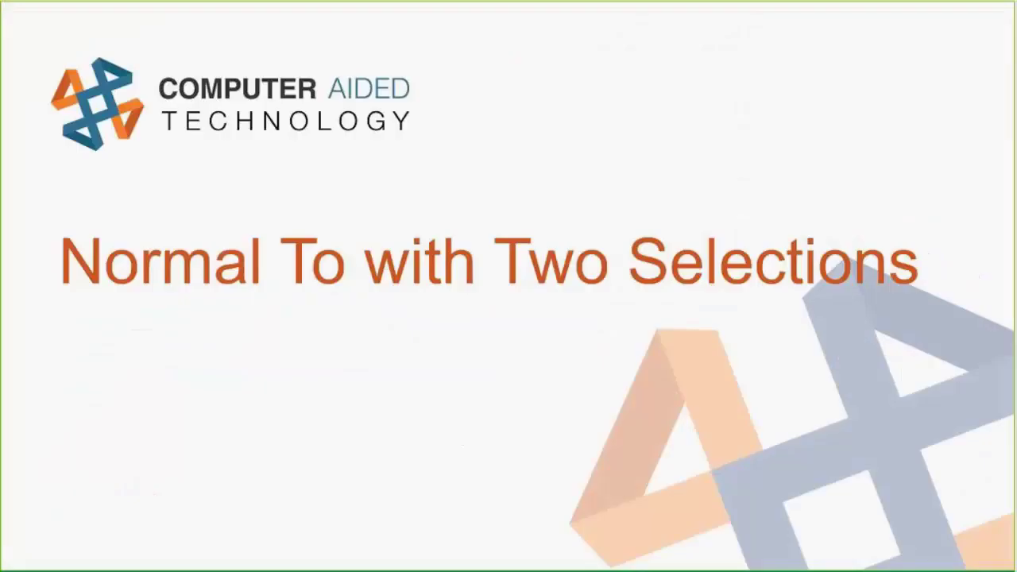
# - Switch back to SOLIDWORKS and orient the view normal to the front face of the lug with the keyed bore
pyautogui.hotkey('alt', 'Tab')
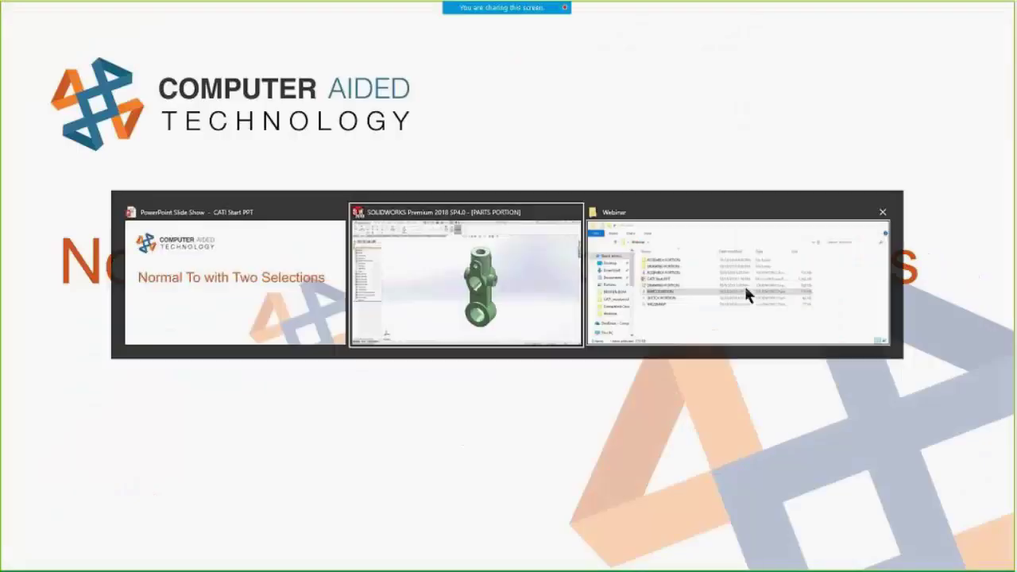
pyautogui.click(516, 325)
pyautogui.click(641, 277)
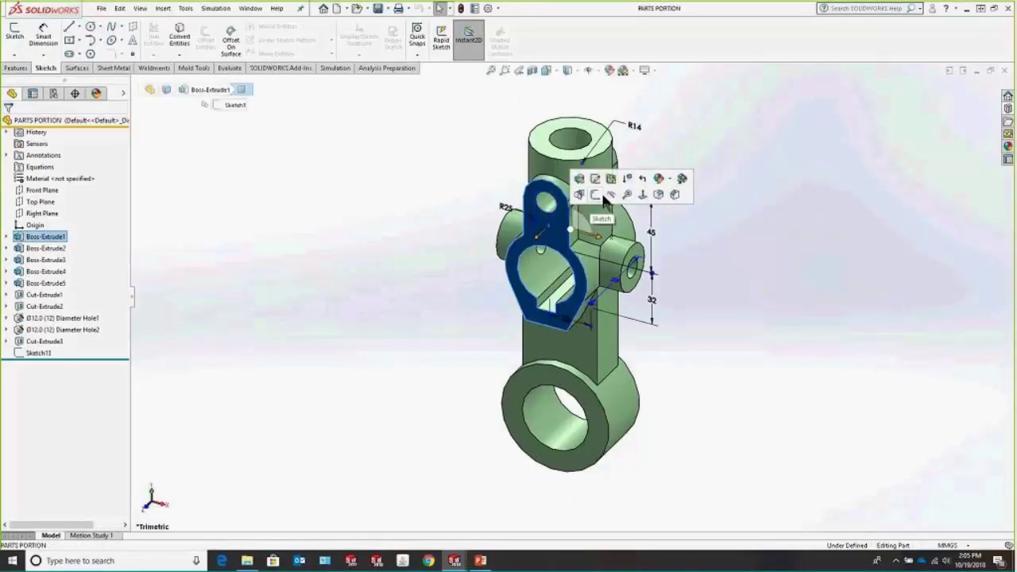
pyautogui.click(644, 196)
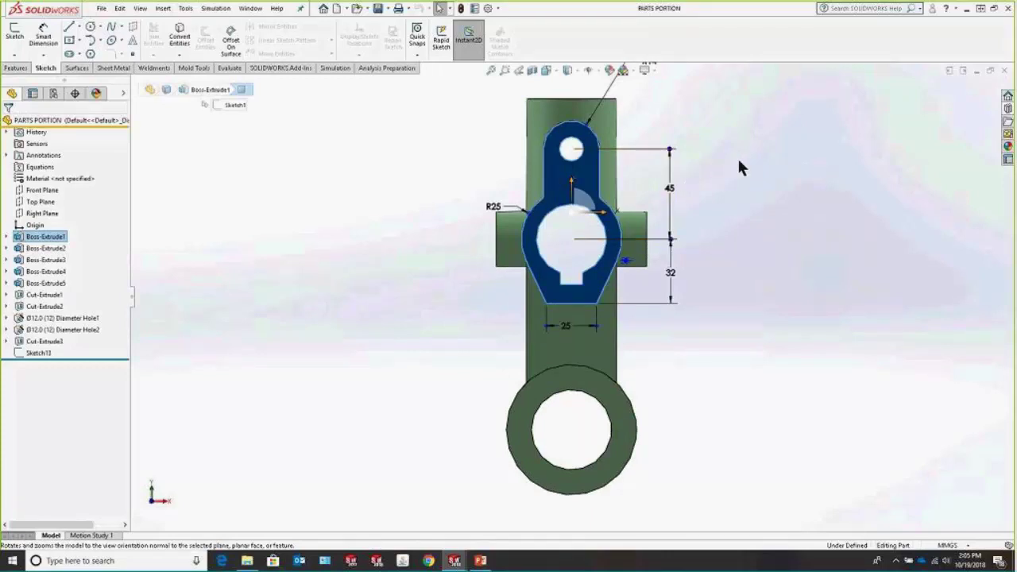
# - Orient the view normal to the keyed lug's front face, using the right-hand side boss's end face as the upward direction
pyautogui.moveTo(745, 168); pyautogui.dragTo(659, 297, button='middle')
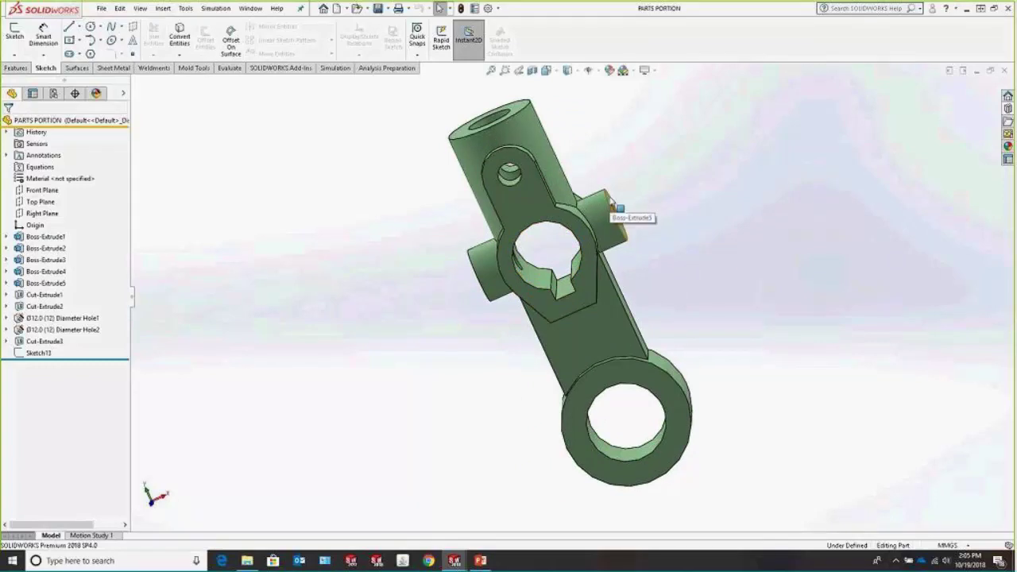
pyautogui.click(542, 215)
pyautogui.moveTo(689, 208); pyautogui.dragTo(618, 224, button='middle')
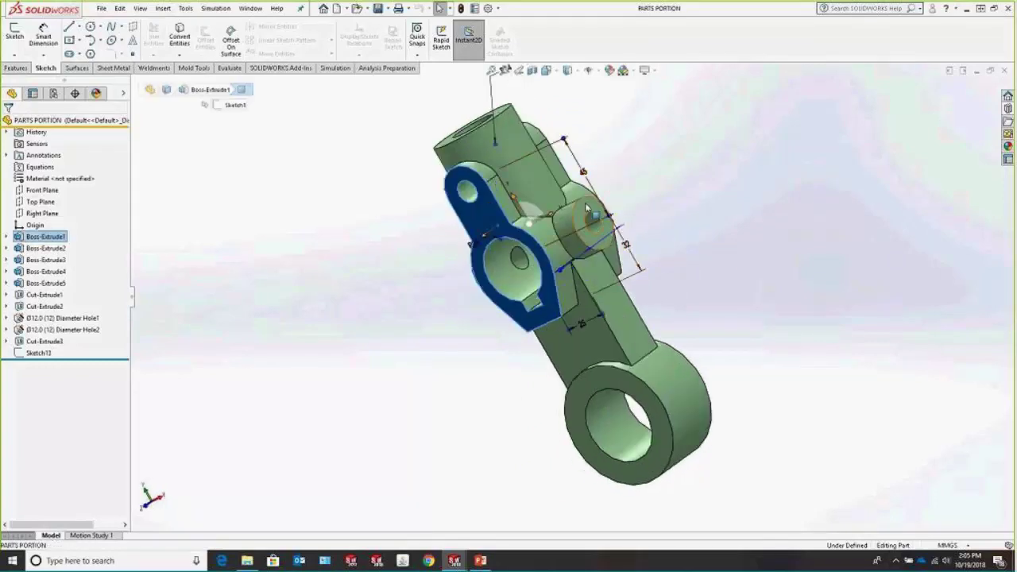
pyautogui.keyDown('ctrl'); pyautogui.click(590, 213); pyautogui.keyUp('ctrl')
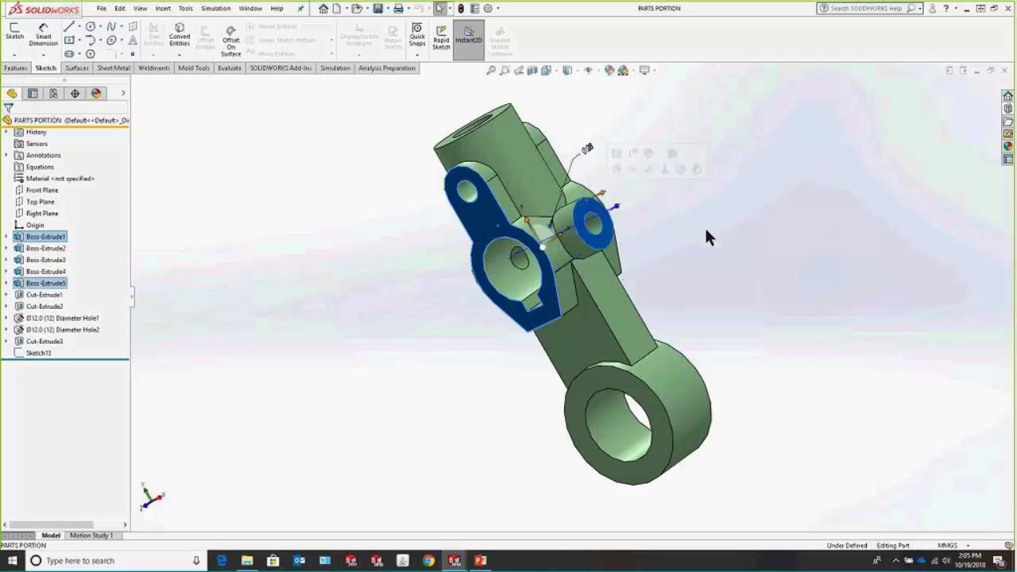
pyautogui.hotkey('ctrl', '8')
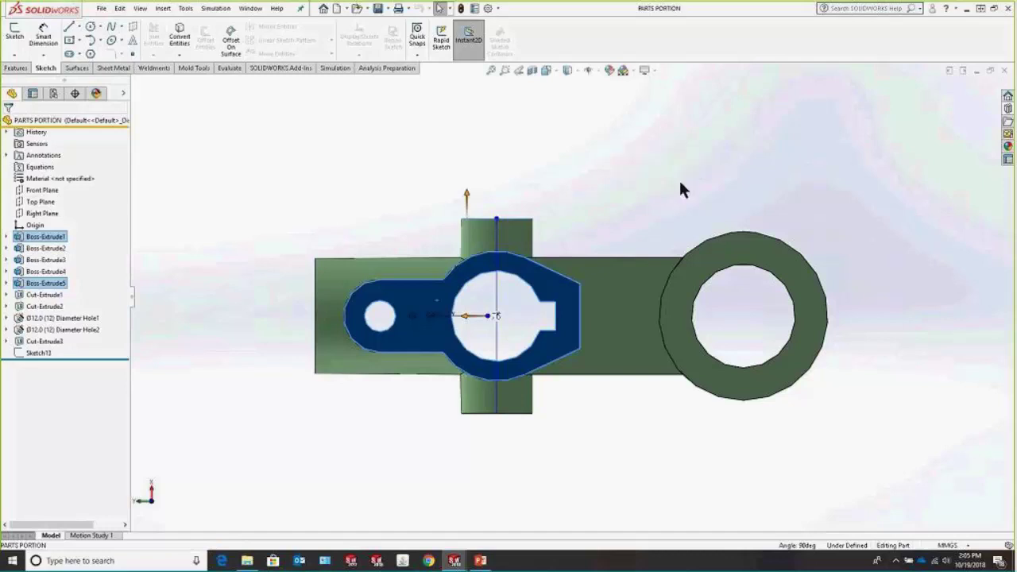
# - Orient the view normal to the same front face, using the left-hand side boss's end face as the upward direction
pyautogui.moveTo(679, 183); pyautogui.dragTo(613, 215, button='middle')
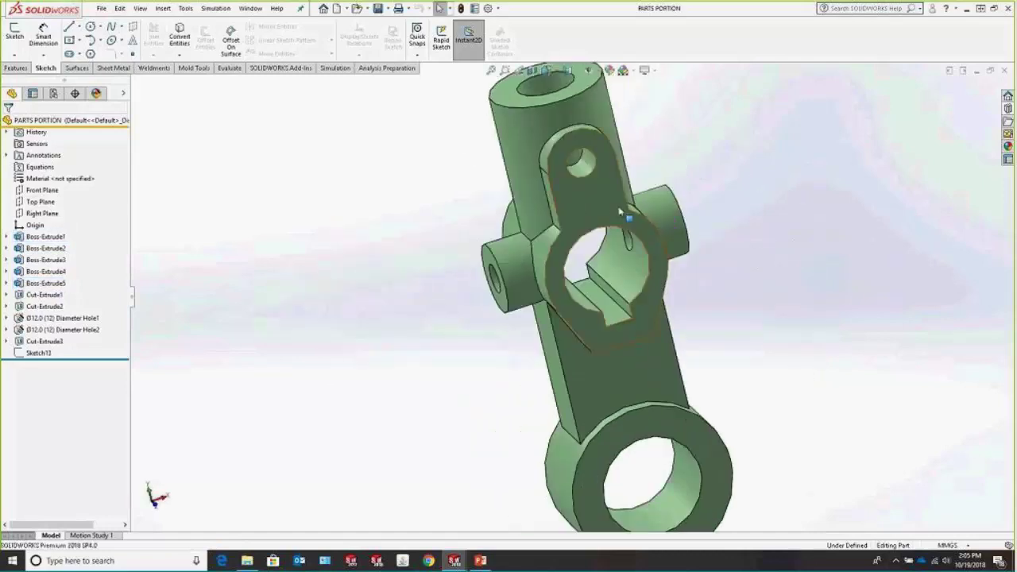
pyautogui.click(620, 216)
pyautogui.keyDown('ctrl'); pyautogui.click(490, 265); pyautogui.keyUp('ctrl')
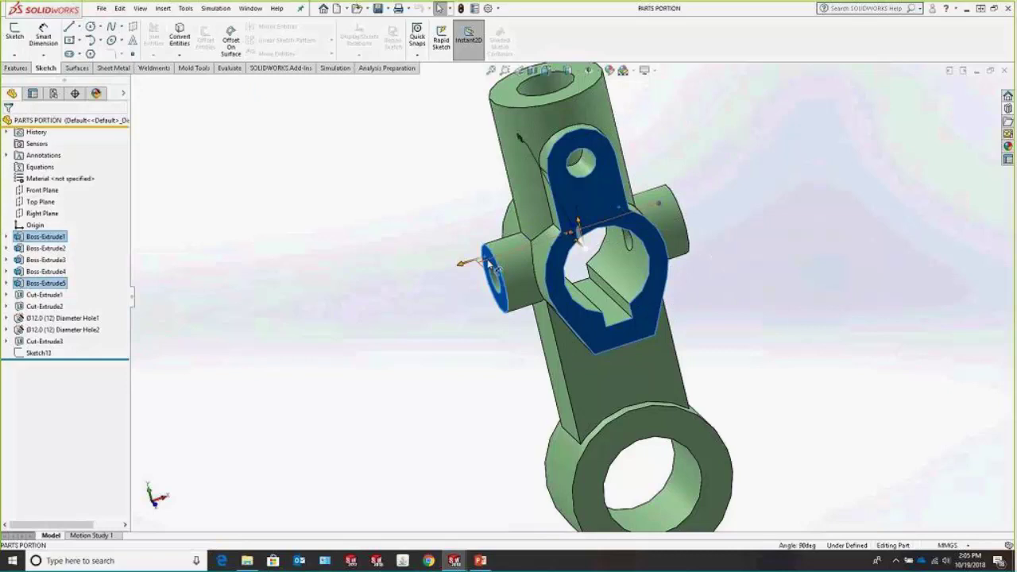
pyautogui.hotkey('ctrl', '8')
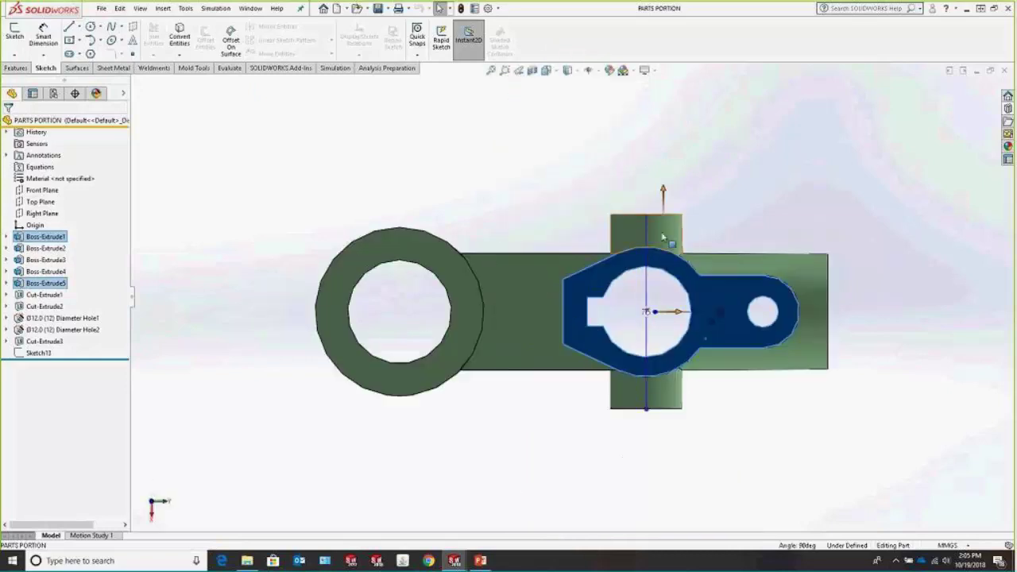
pyautogui.moveTo(664, 237); pyautogui.dragTo(686, 220, button='middle')
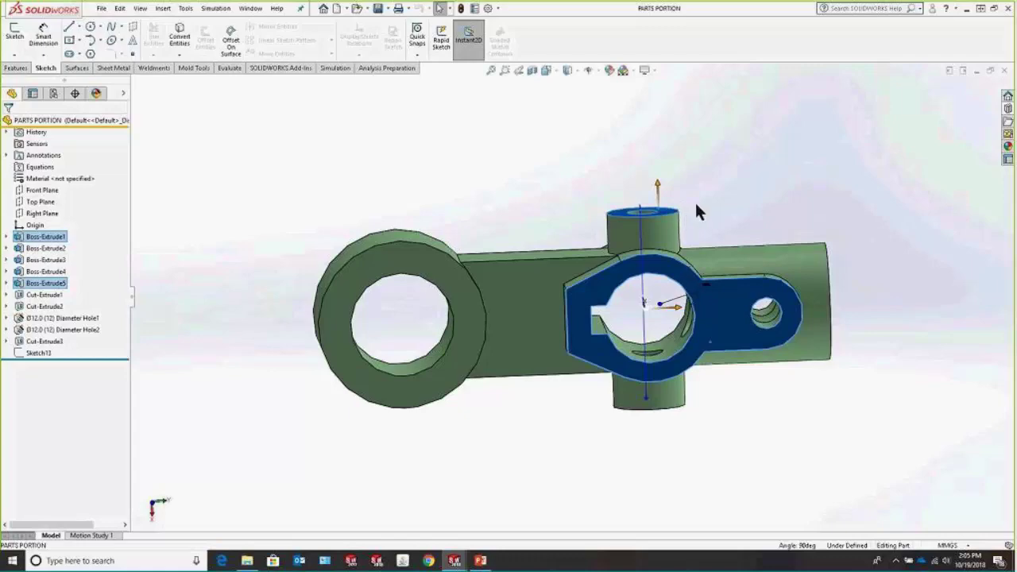
pyautogui.hotkey('ctrl', '8')
# - Switch to the PowerPoint slide show, advance to the "Previous Selection" slide, and return to SOLIDWORKS
pyautogui.hotkey('alt', 'Tab')
pyautogui.press('Right')
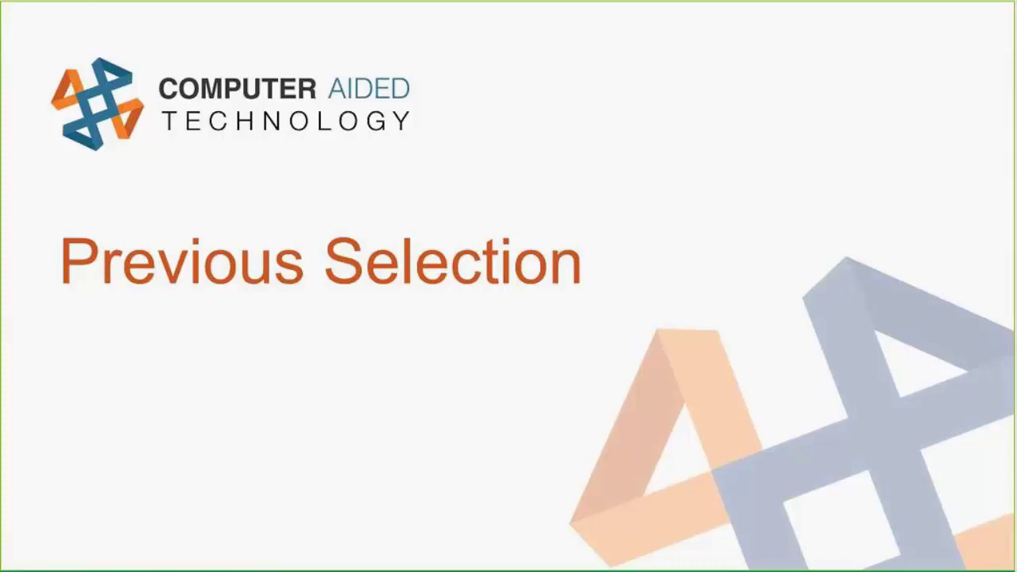
pyautogui.hotkey('alt', 'Tab')
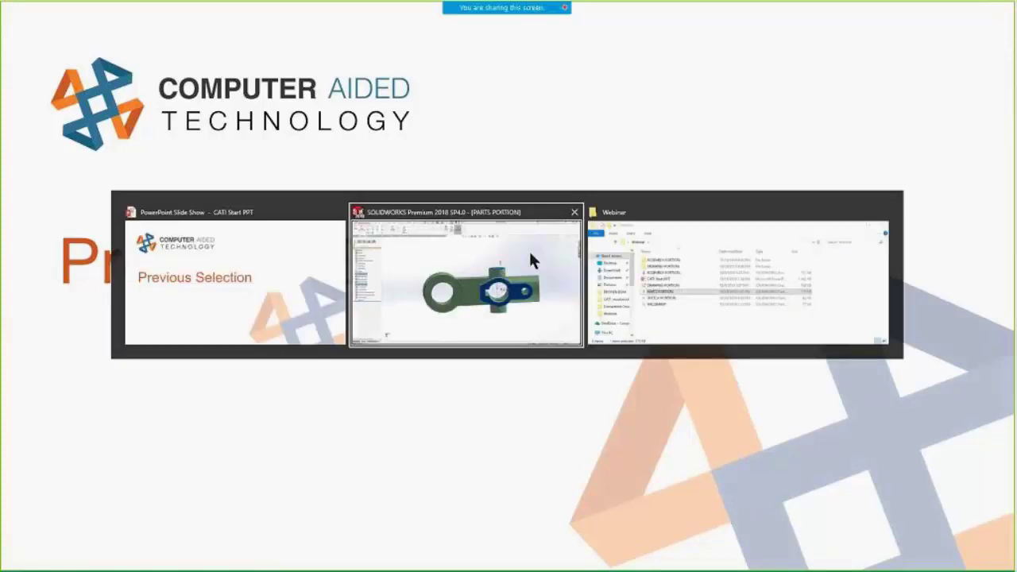
# - Select several edges together, from the upper lug's side across the body beside the left boss and down the arm
pyautogui.moveTo(579, 204); pyautogui.dragTo(598, 229, button='middle')
pyautogui.click(815, 370)
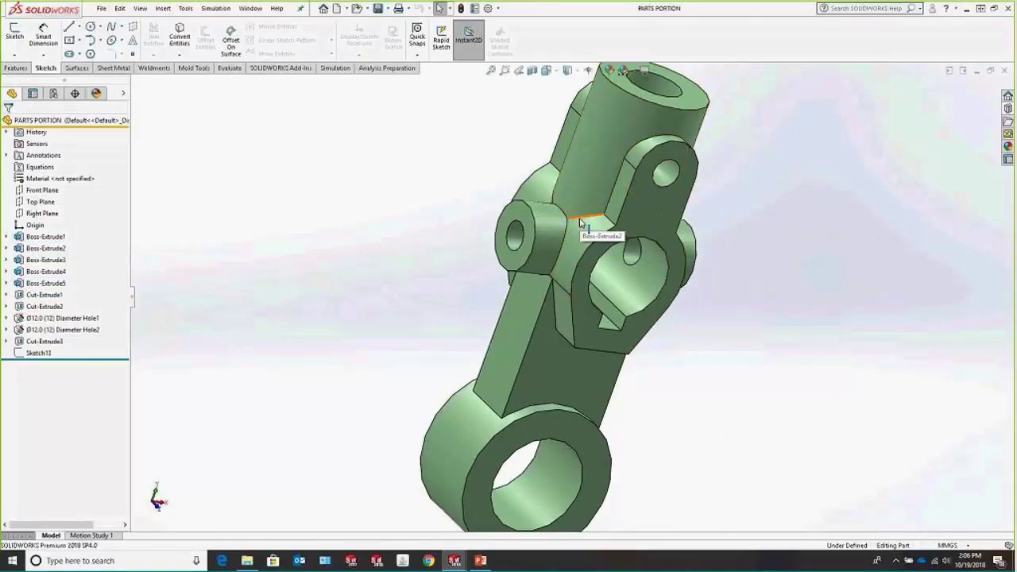
pyautogui.click(587, 220)
pyautogui.keyDown('ctrl'); pyautogui.click(561, 247); pyautogui.keyUp('ctrl')
pyautogui.keyDown('ctrl'); pyautogui.click(554, 270); pyautogui.keyUp('ctrl')
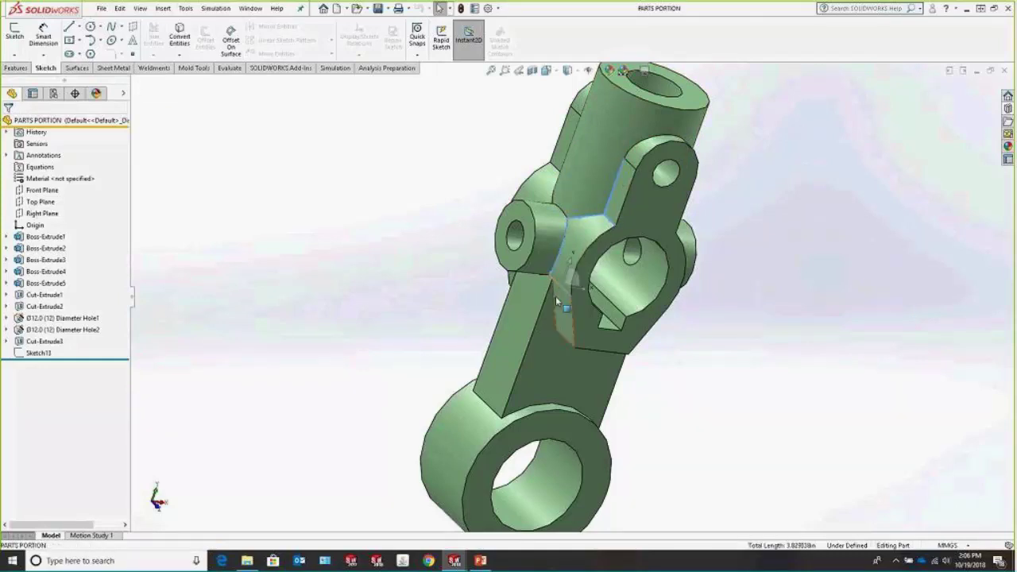
pyautogui.moveTo(555, 296); pyautogui.dragTo(556, 279, button='middle')
pyautogui.keyDown('ctrl'); pyautogui.click(553, 279); pyautogui.keyUp('ctrl')
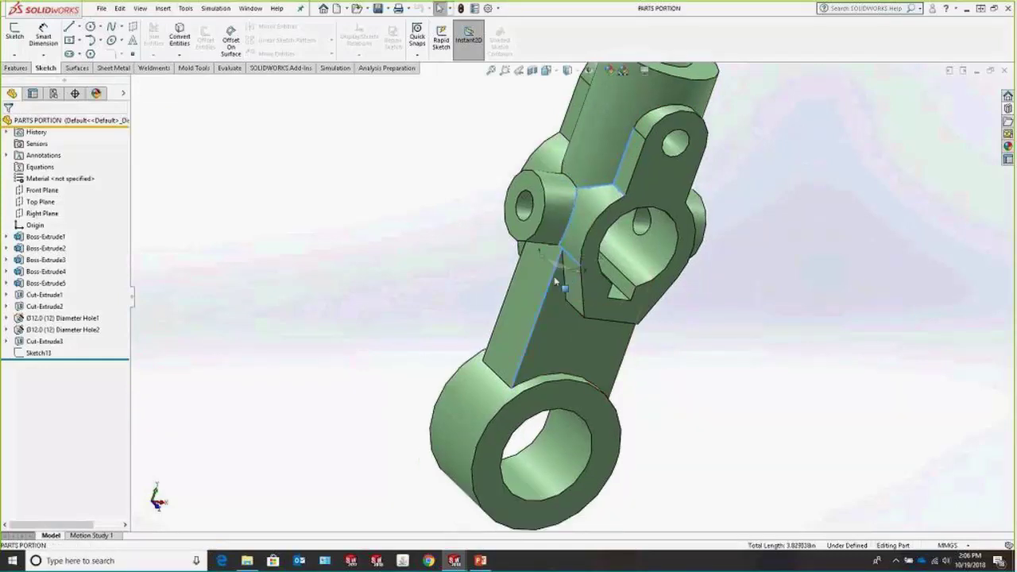
pyautogui.keyDown('ctrl'); pyautogui.click(507, 302); pyautogui.keyUp('ctrl')
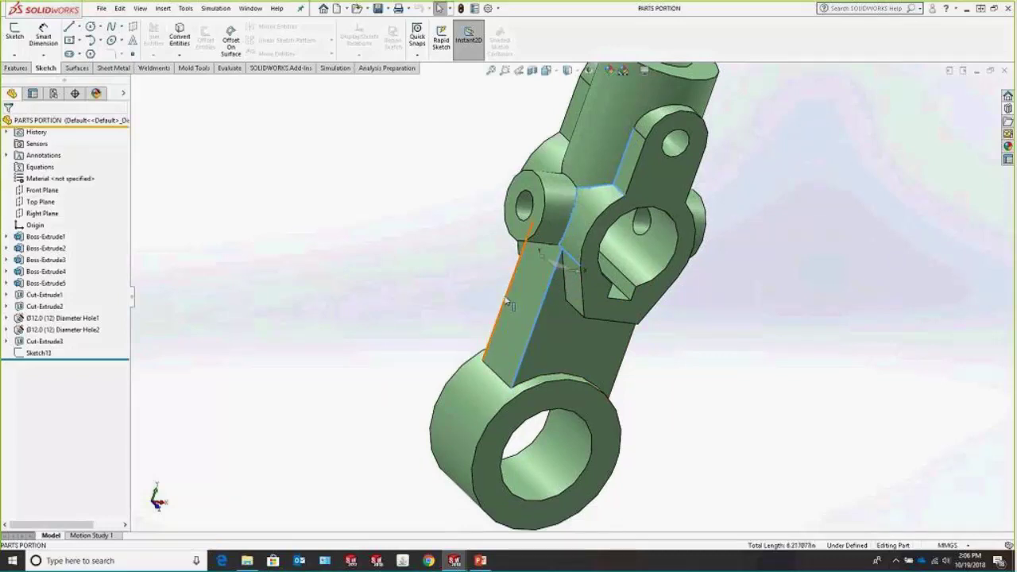
# - Clear the edge selection, restore it with Previous Selection, and adjust it at the upper lug's edge
pyautogui.click(395, 301)
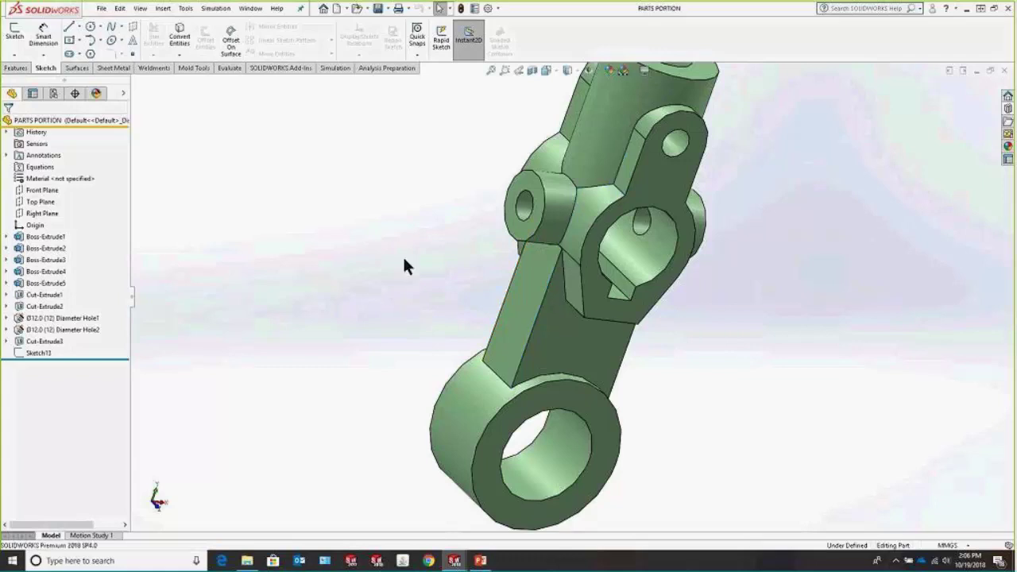
pyautogui.moveTo(411, 247); pyautogui.dragTo(435, 275, button='middle')
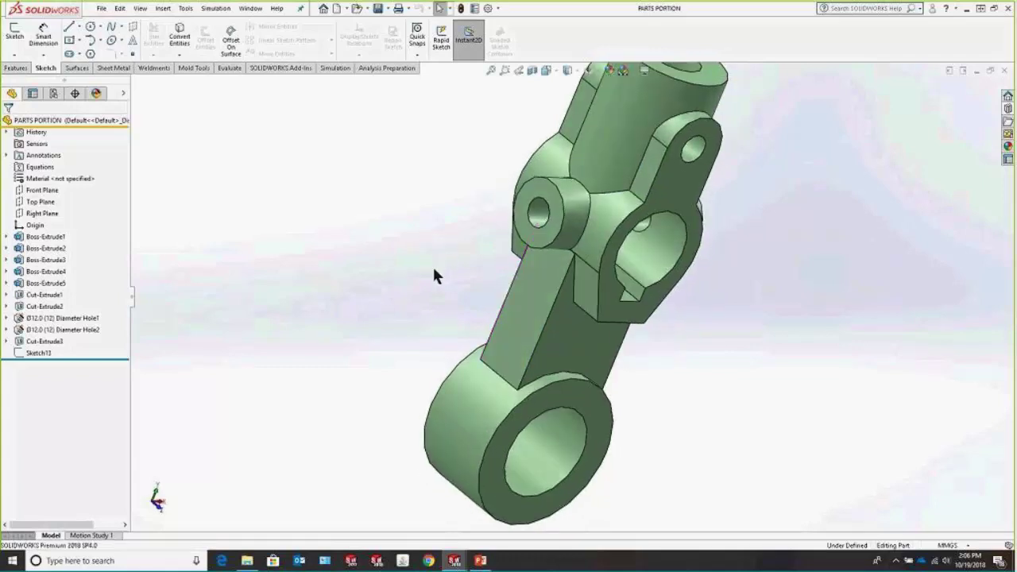
pyautogui.rightClick(360, 278)
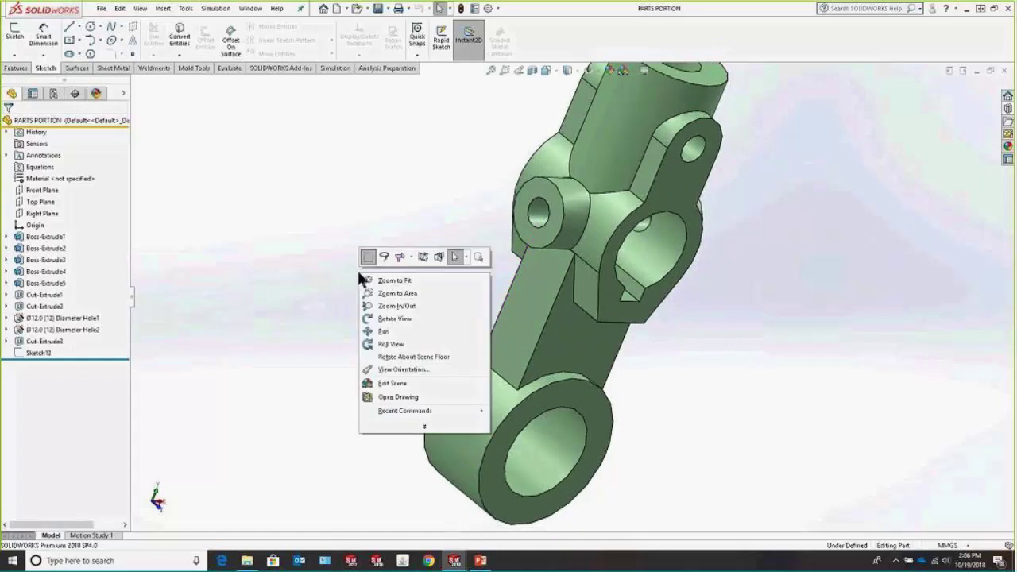
pyautogui.click(421, 259)
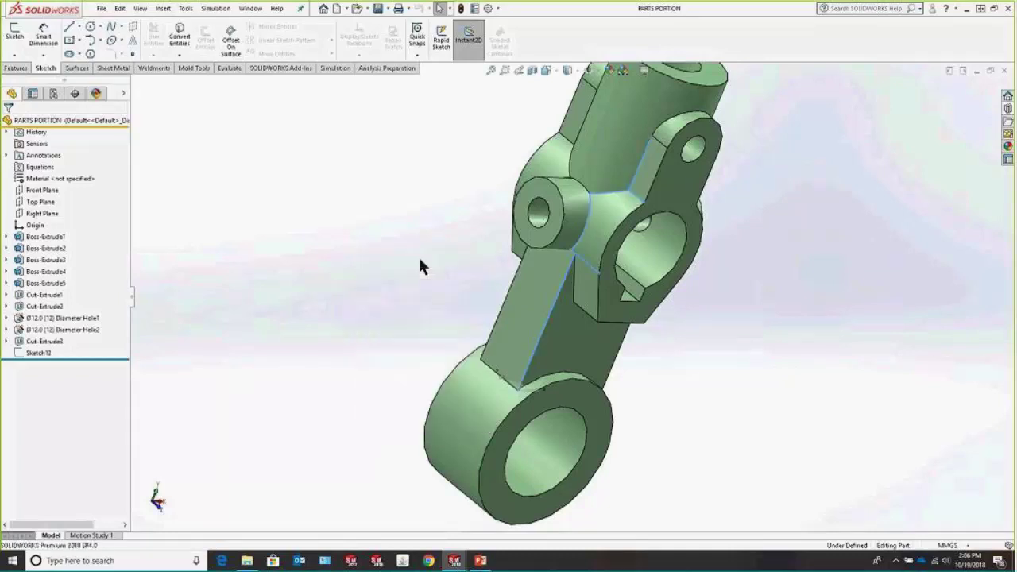
pyautogui.keyDown('ctrl'); pyautogui.click(632, 178); pyautogui.keyUp('ctrl')
# - Switch to the PowerPoint slide show, advance to the "D key for breadcrumbs" slide, and return to SOLIDWORKS
pyautogui.hotkey('alt', 'Tab')
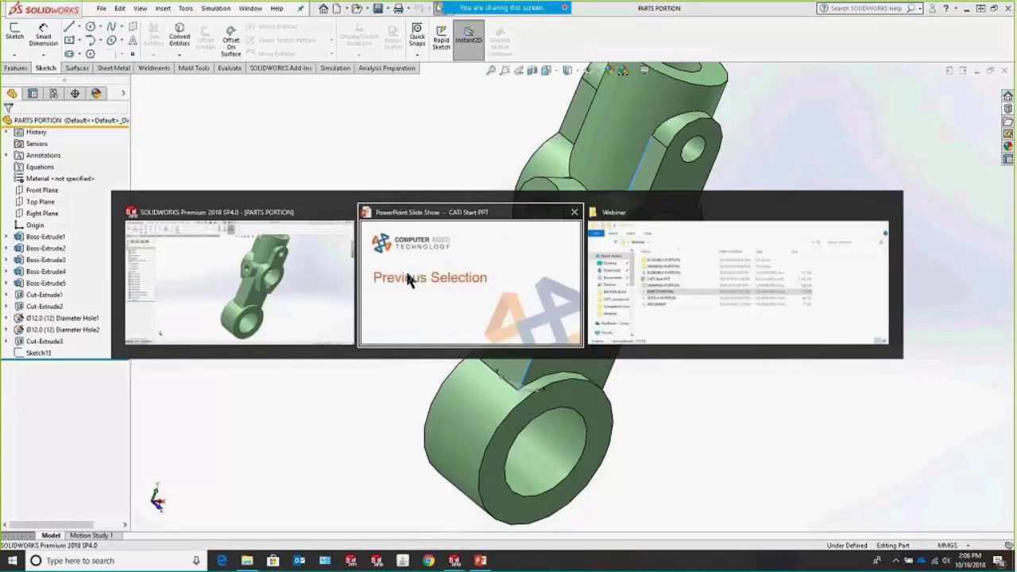
pyautogui.press('Right')
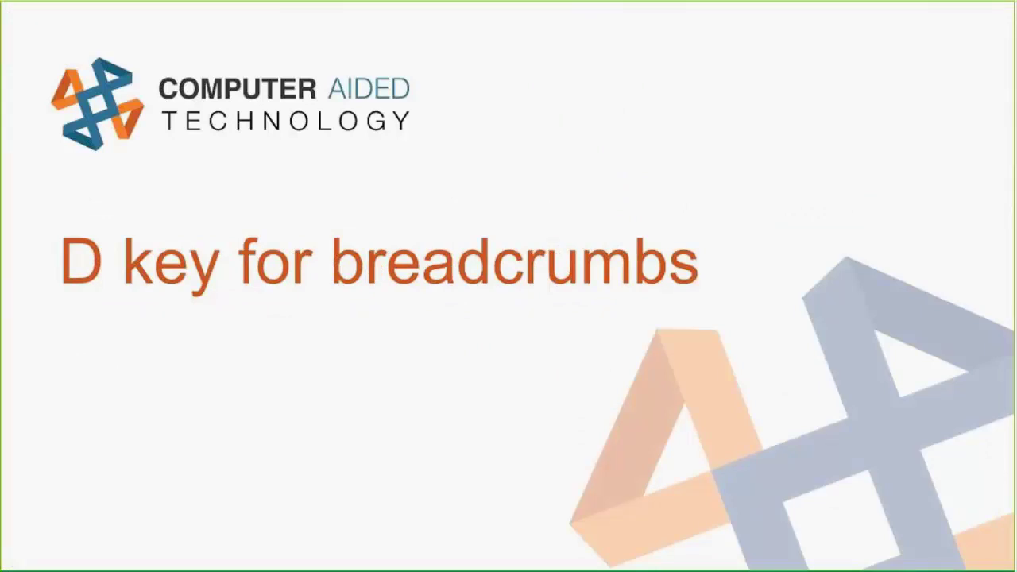
pyautogui.hotkey('alt', 'Tab')
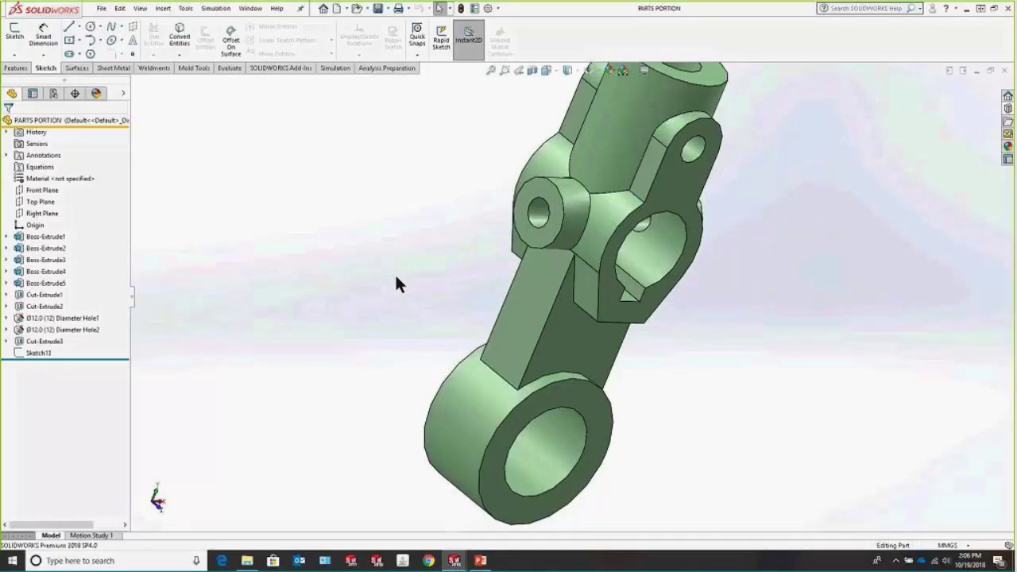
# - Select the upper cylinder's outer face and pick Sketch2 of Boss-Extrude2 from its selection breadcrumbs
pyautogui.press('f')
pyautogui.scroll(3, 630, 300)
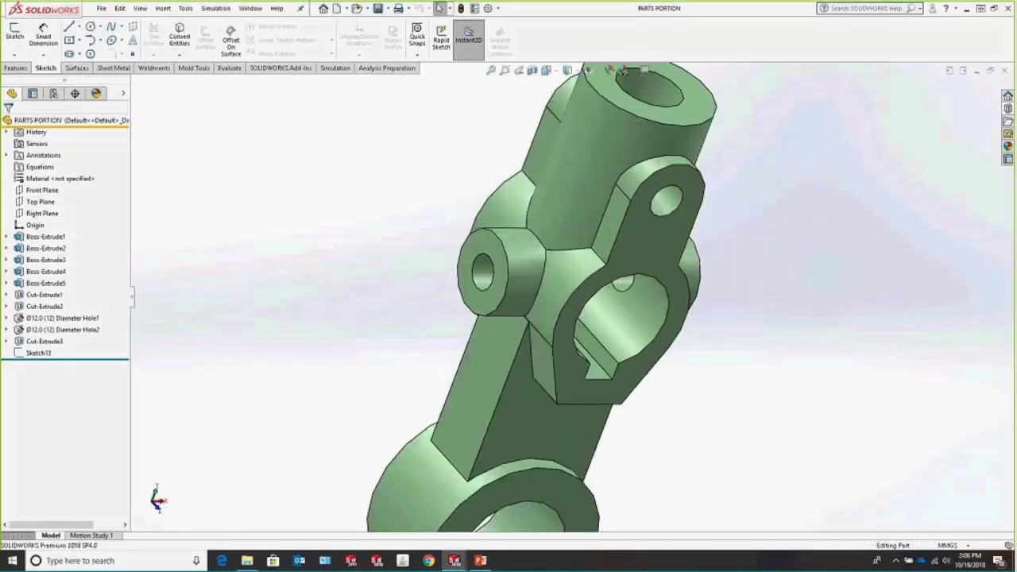
pyautogui.moveTo(630, 301); pyautogui.dragTo(570, 214, button='middle')
pyautogui.scroll(-1, 571, 214)
pyautogui.click(580, 217)
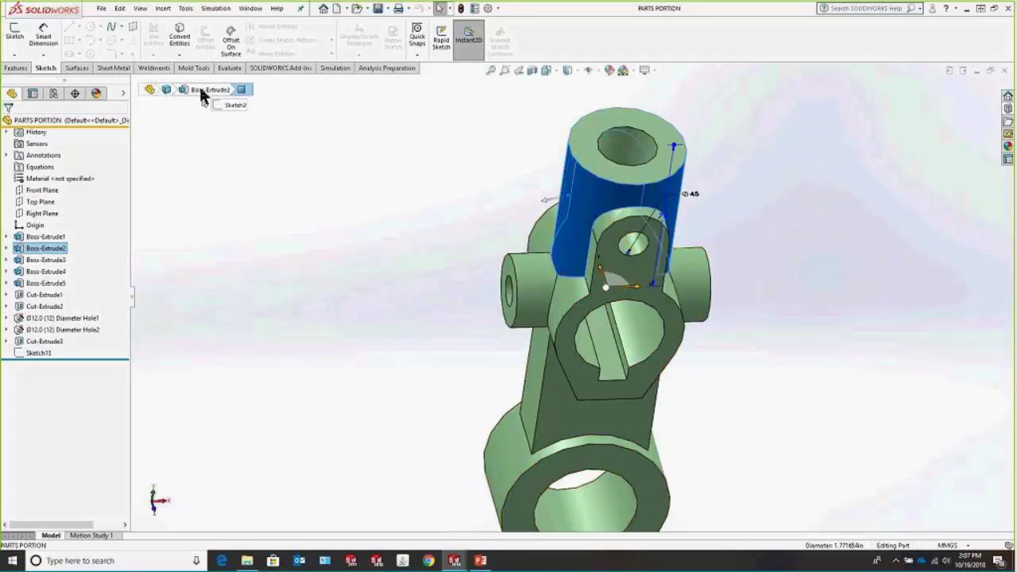
pyautogui.click(230, 105)
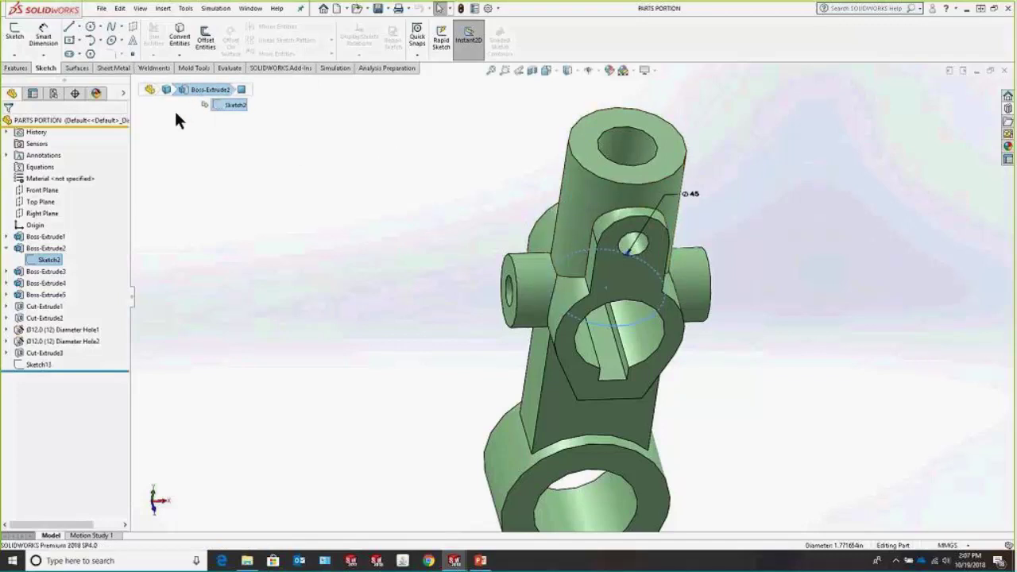
# - Reselect the upper cylinder's outer face, bring its selection breadcrumbs to the pointer, and clear the selection
pyautogui.click(247, 150)
pyautogui.click(570, 202)
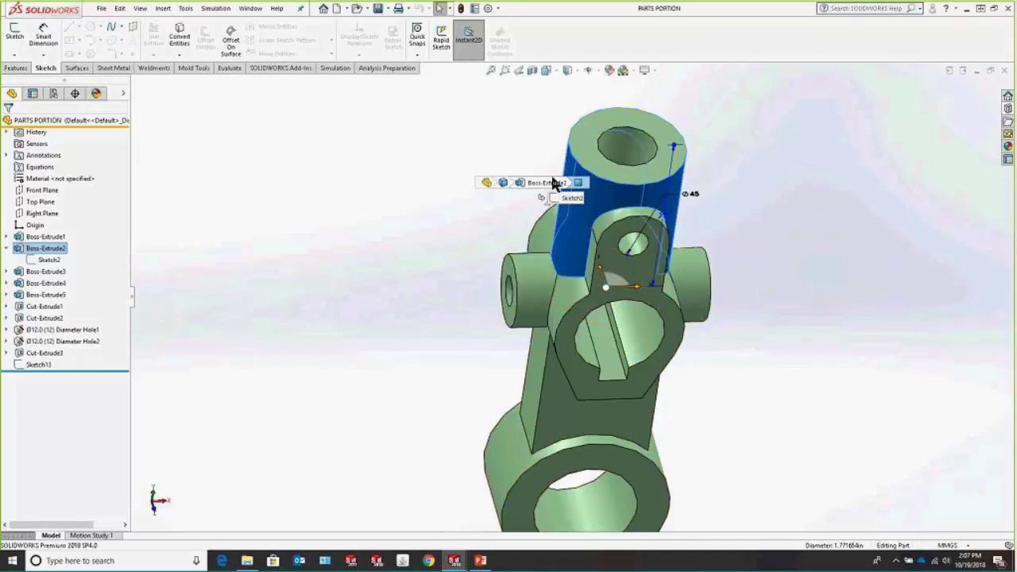
pyautogui.click(313, 236)
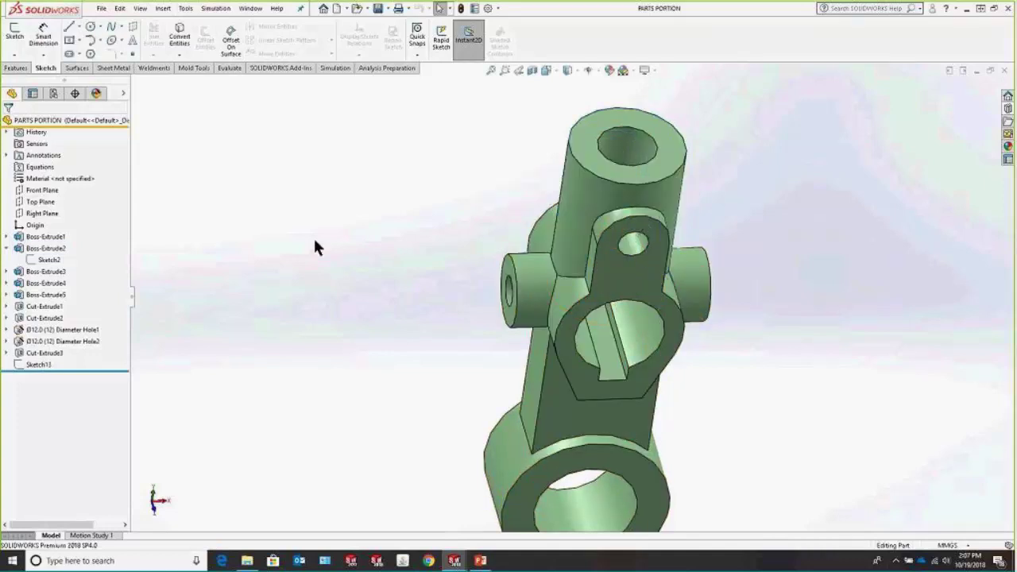
# - Switch to the PowerPoint slide show, advance to the "Save View" slide, and return to SOLIDWORKS
pyautogui.hotkey('alt', 'Tab')
pyautogui.click(469, 278)
pyautogui.press('Right')
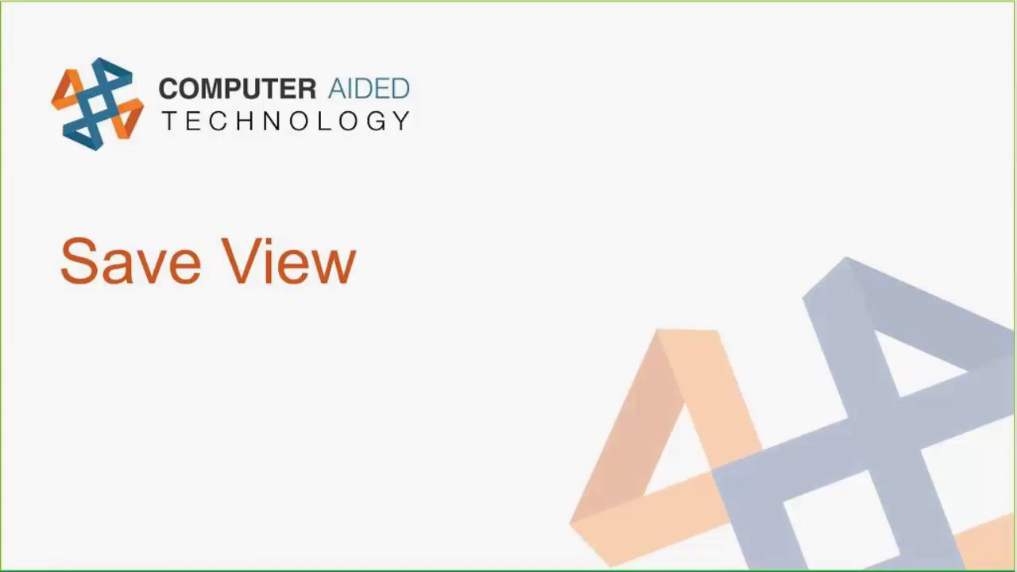
pyautogui.hotkey('alt', 'Tab')
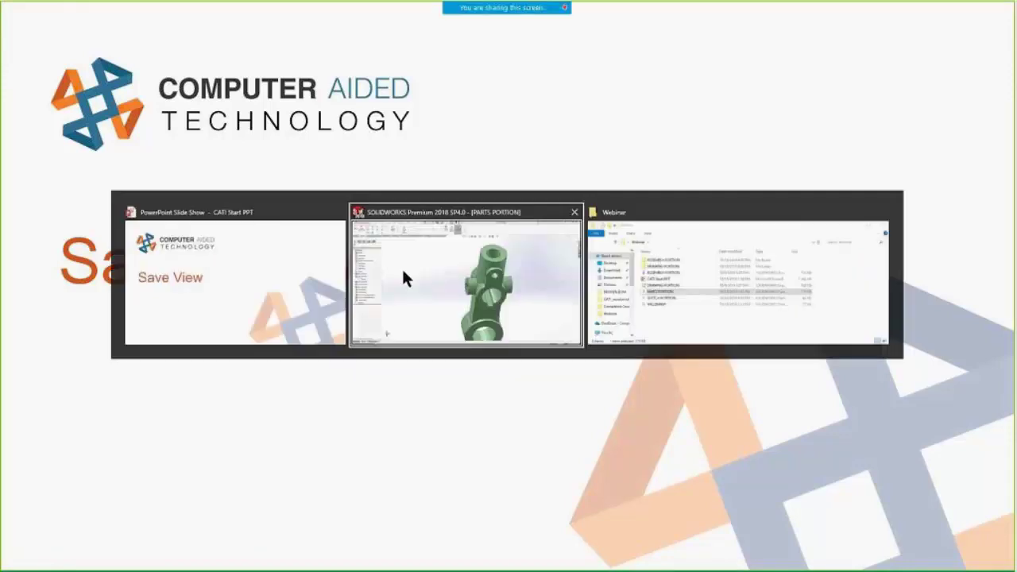
# - Switch to SOLIDWORKS, examine the sharp-cornered face beside the side boss up close, and clear the face selection
pyautogui.click(401, 267)
pyautogui.moveTo(567, 214); pyautogui.dragTo(552, 308, button='middle')
pyautogui.scroll(-3, 512, 266)
pyautogui.scroll(-5, 511, 266)
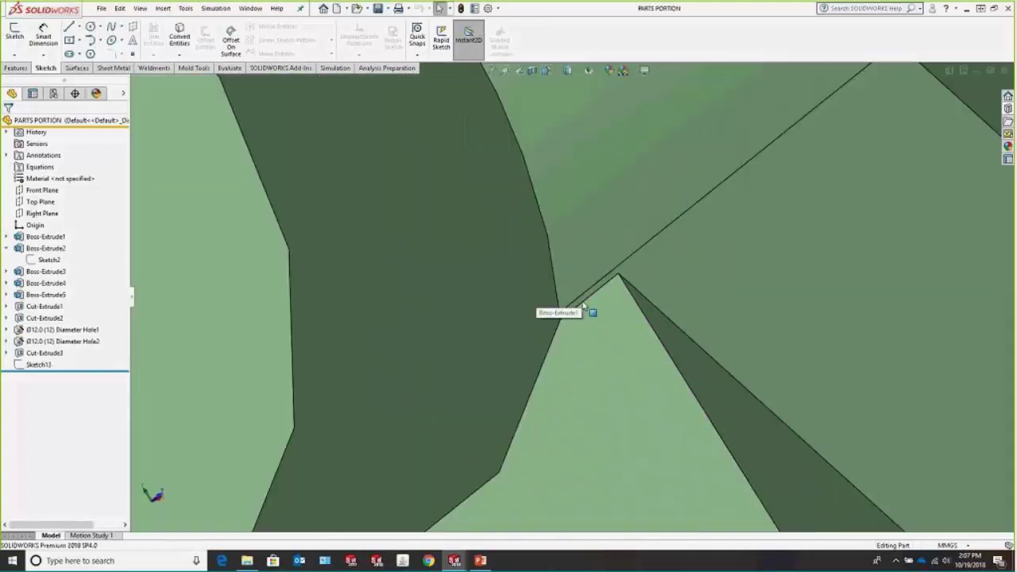
pyautogui.click(632, 349)
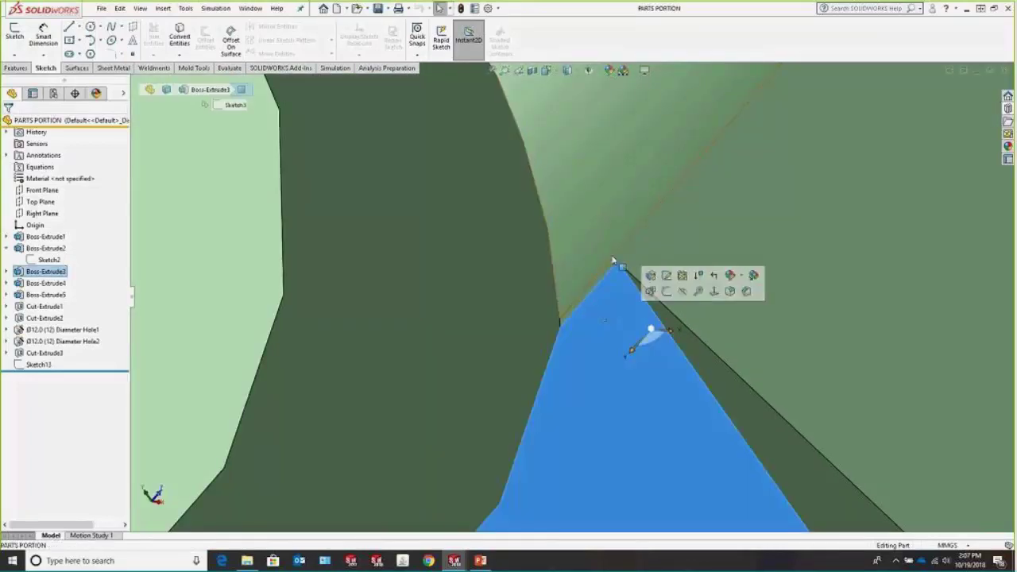
pyautogui.scroll(3, 626, 349)
pyautogui.scroll(2, 624, 350)
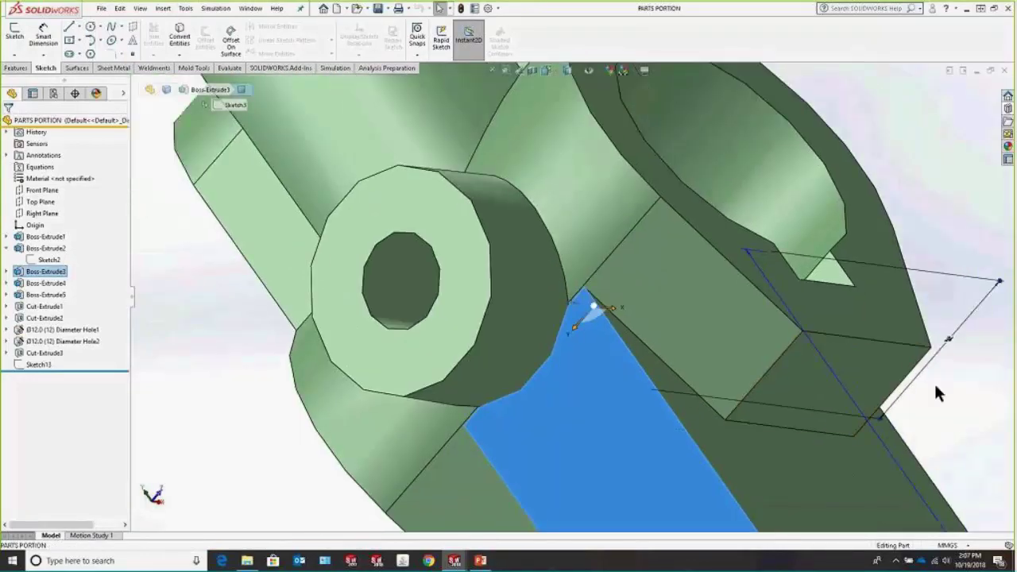
pyautogui.press('Escape')
# - Frame a close-up of the side boss and the adjoining large bore, and save it as a named view called "special"
pyautogui.moveTo(722, 328); pyautogui.dragTo(589, 290, button='middle')
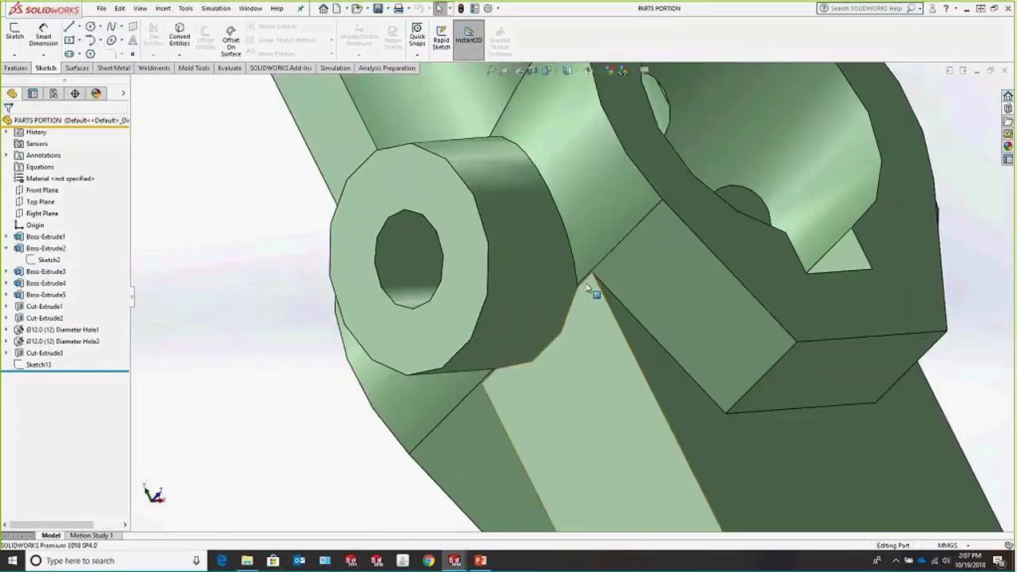
pyautogui.scroll(-2, 595, 293)
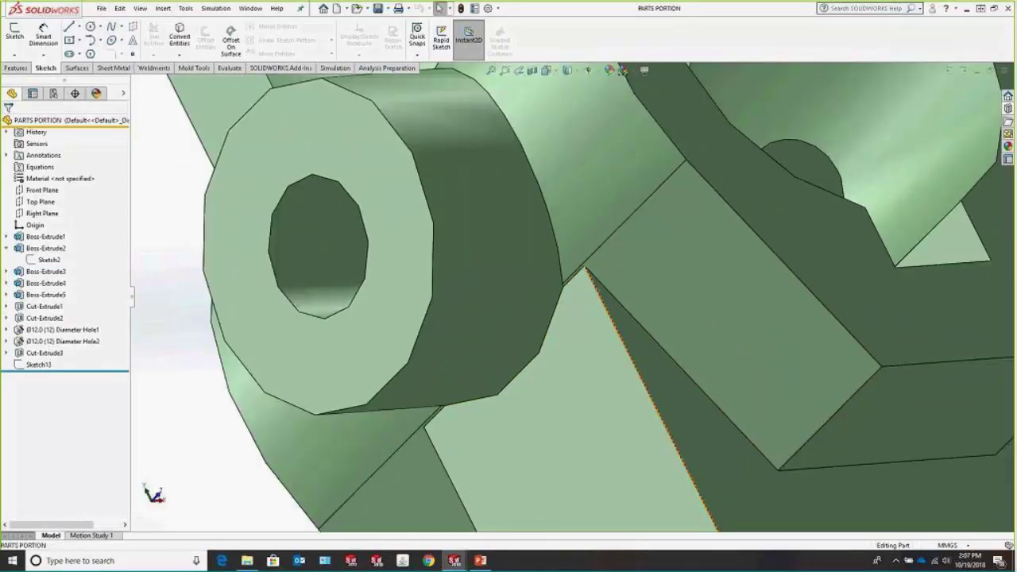
pyautogui.scroll(3, 596, 292)
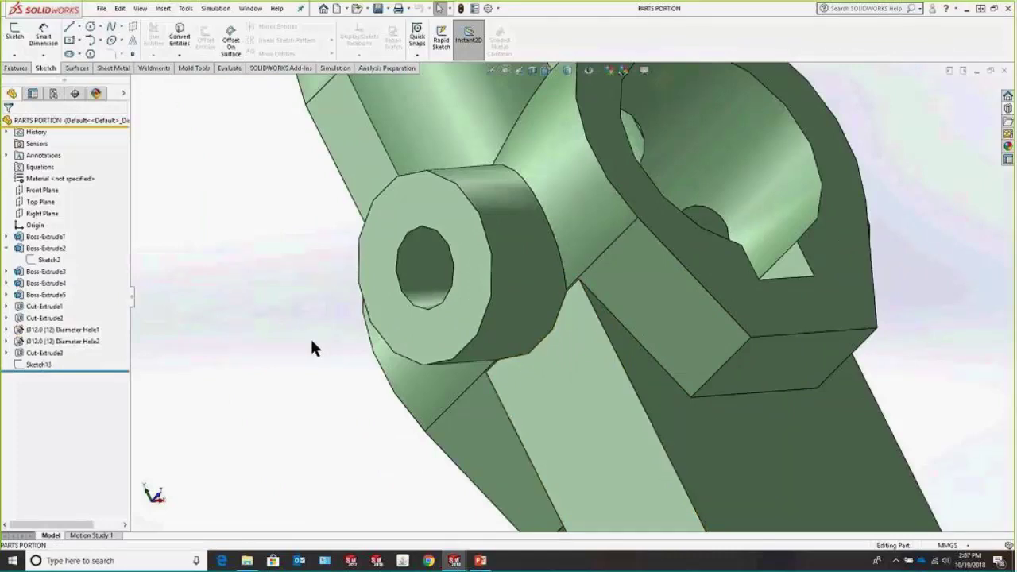
pyautogui.press('space')
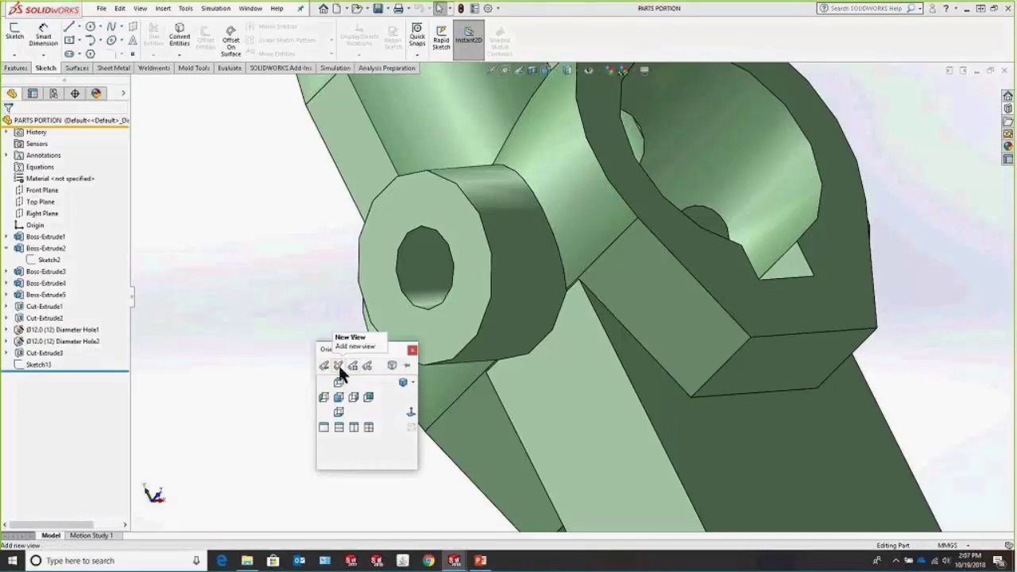
pyautogui.click(338, 366)
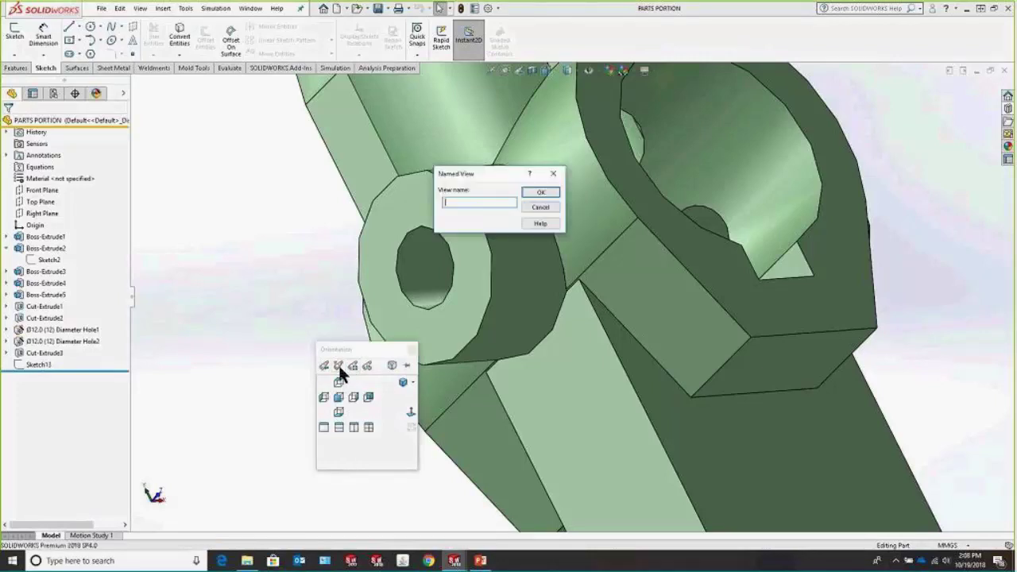
pyautogui.write('special')
pyautogui.press('Return')
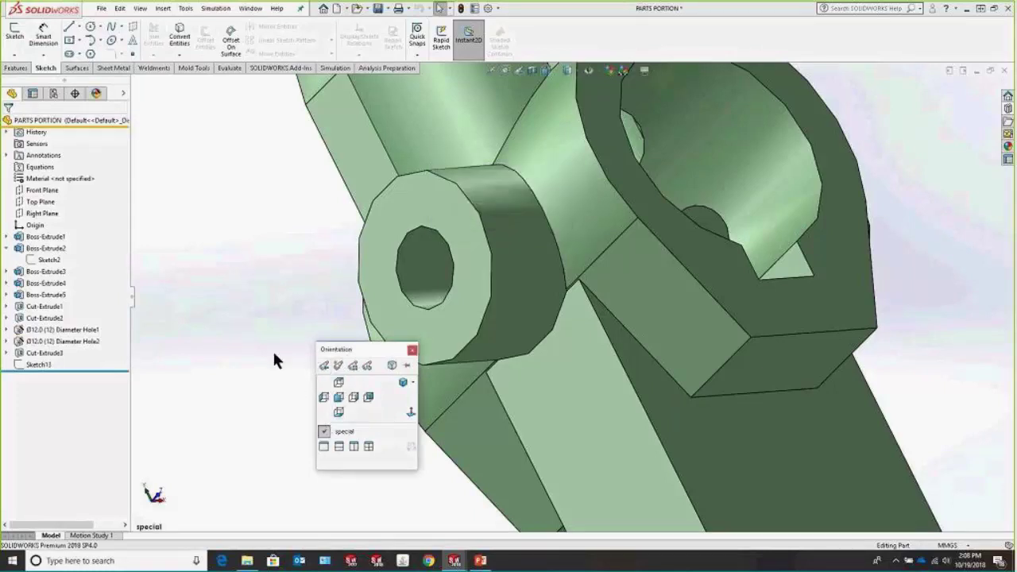
# - Orbit the part to a different orientation and restore the saved "special" view
pyautogui.moveTo(274, 360); pyautogui.dragTo(300, 284, button='middle')
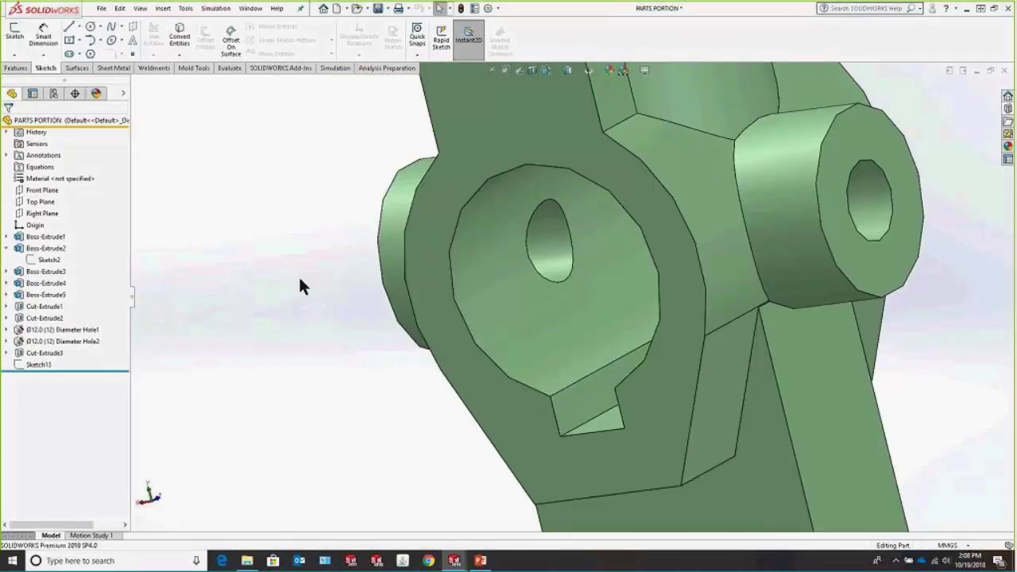
pyautogui.press('space')
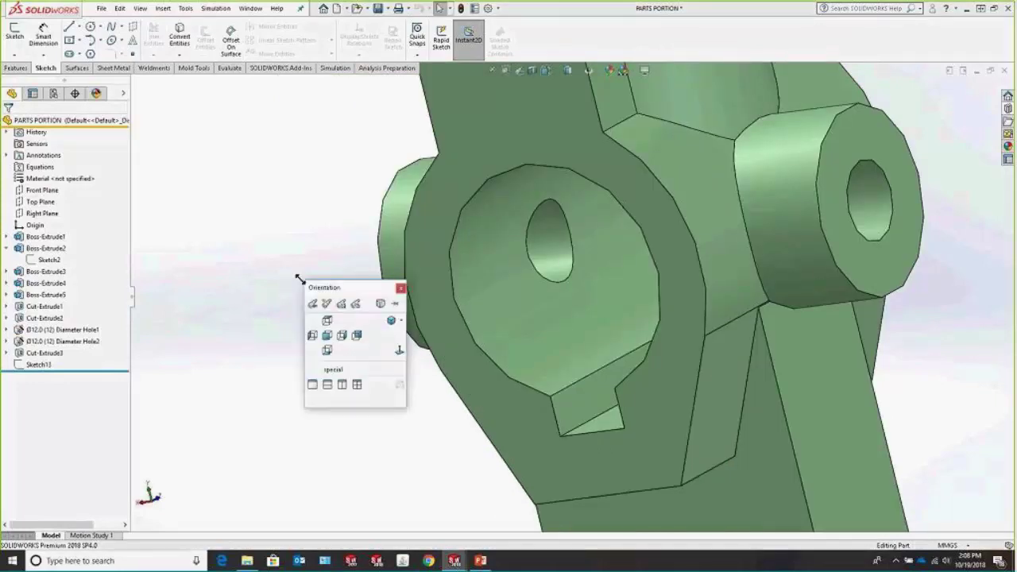
pyautogui.click(338, 373)
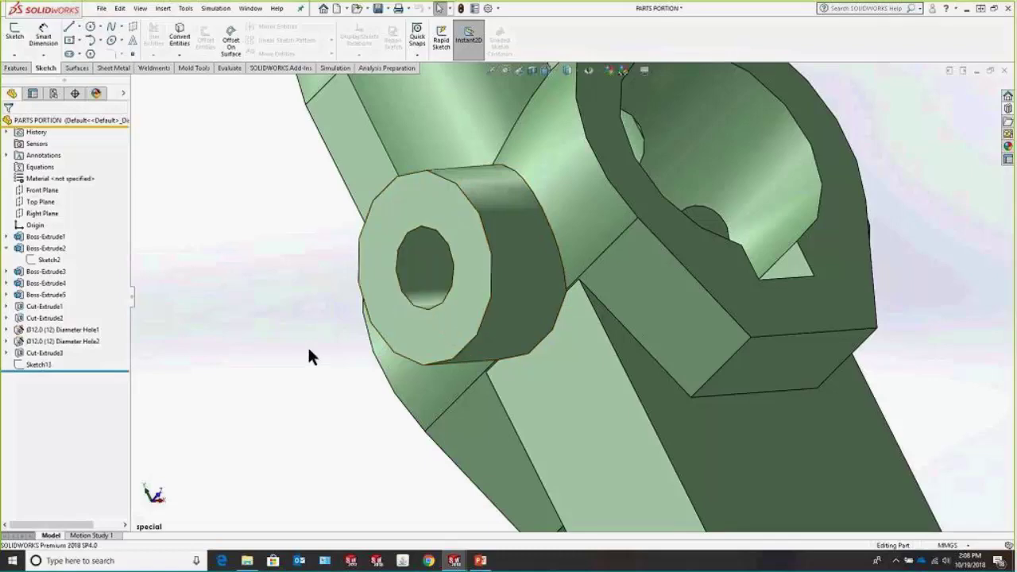
# - Switch to the PowerPoint slide show, advance to the "Sensors" slide, and return to SOLIDWORKS
pyautogui.hotkey('alt', 'Tab')
pyautogui.press('Right')
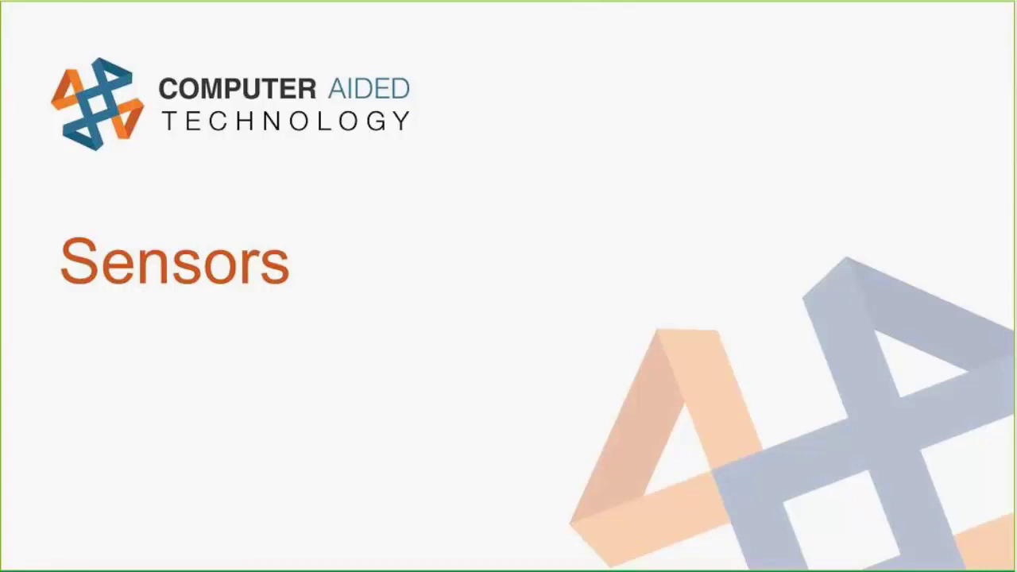
pyautogui.hotkey('alt', 'Tab')
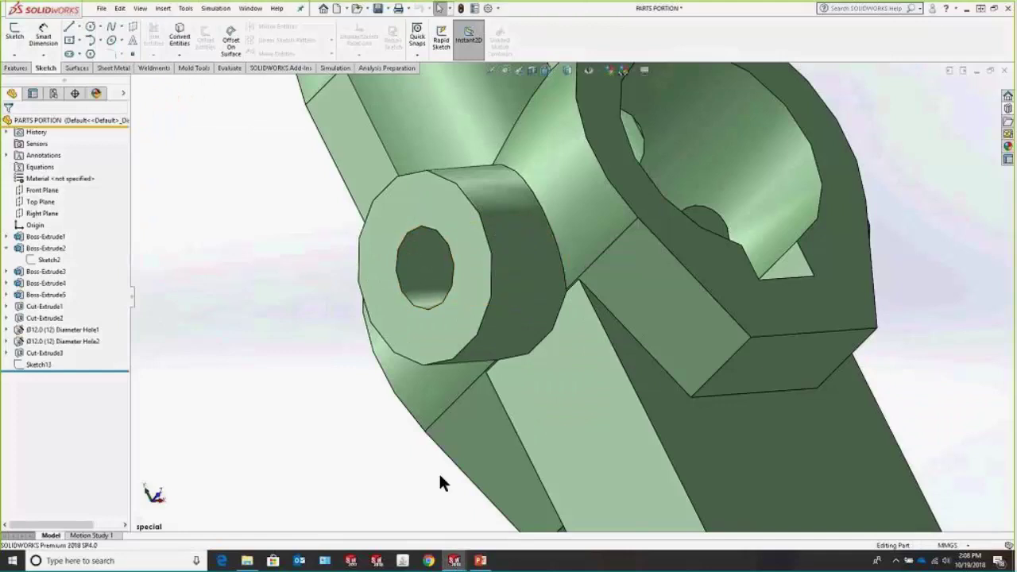
# - Add a Mass Properties sensor that tracks the part's mass, and expand the Sensors folder to show it
pyautogui.moveTo(438, 472); pyautogui.dragTo(604, 290, button='middle')
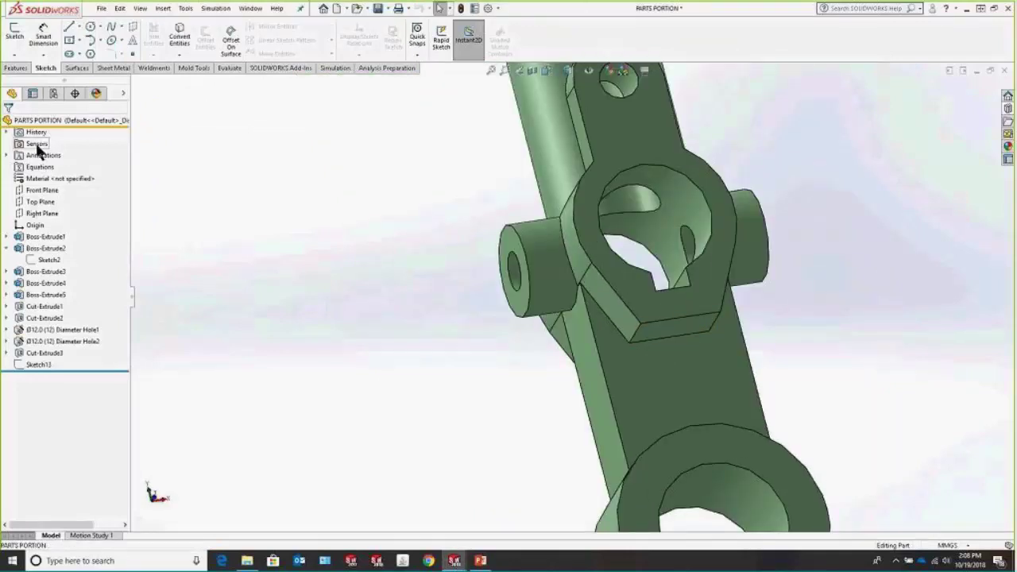
pyautogui.rightClick(35, 148)
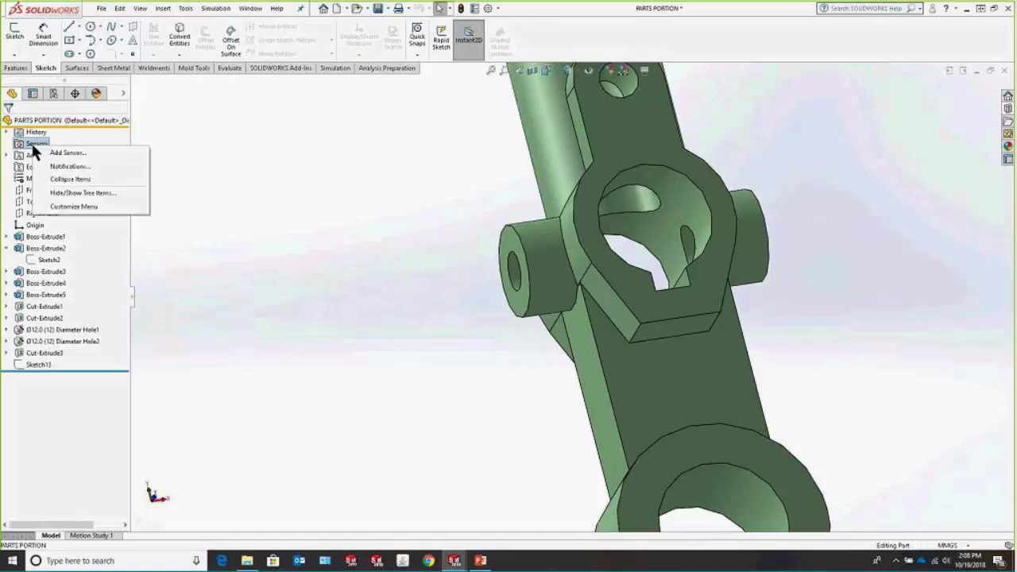
pyautogui.click(49, 152)
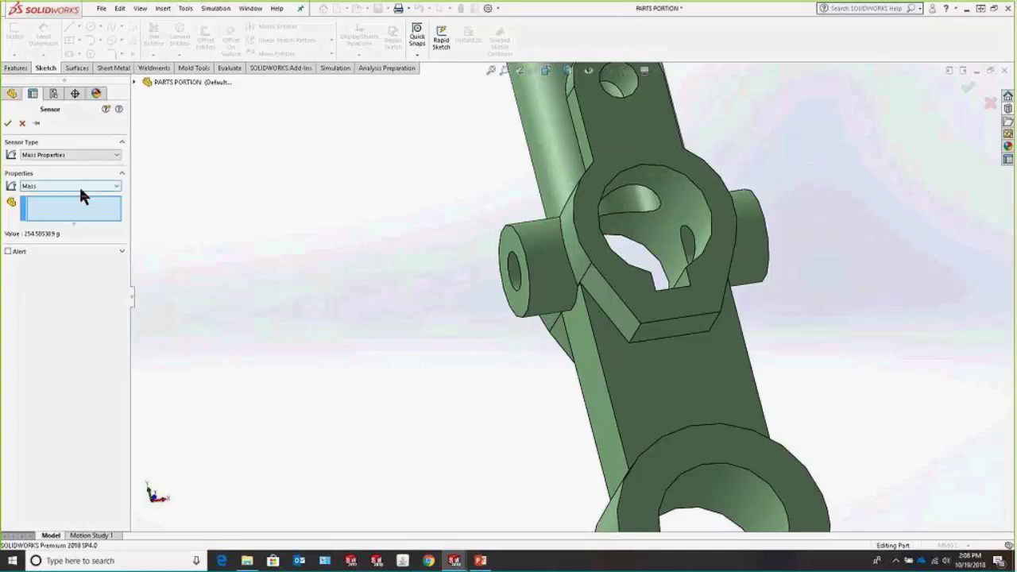
pyautogui.click(8, 124)
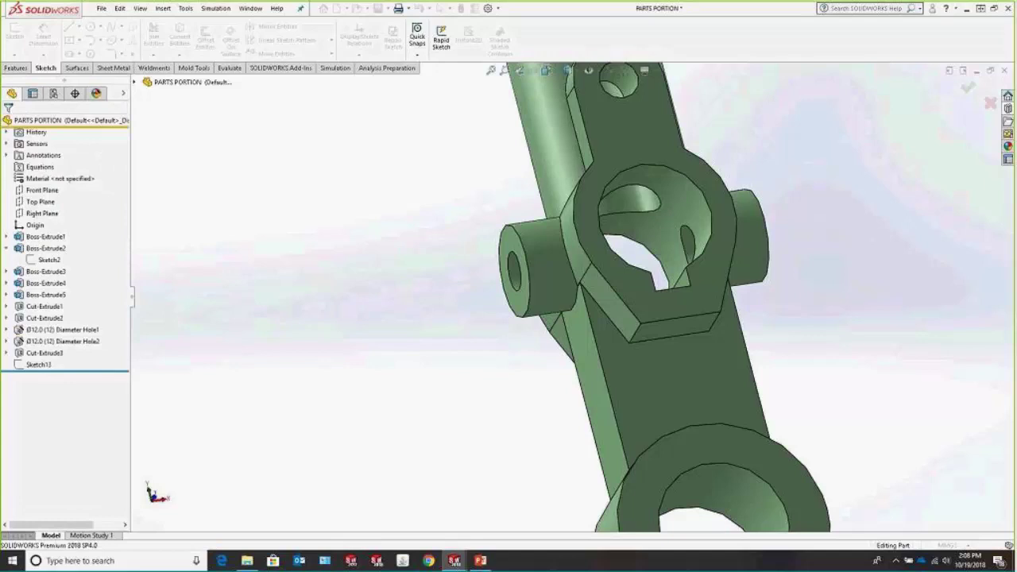
pyautogui.click(6, 144)
pyautogui.moveTo(51, 161); pyautogui.dragTo(47, 155)
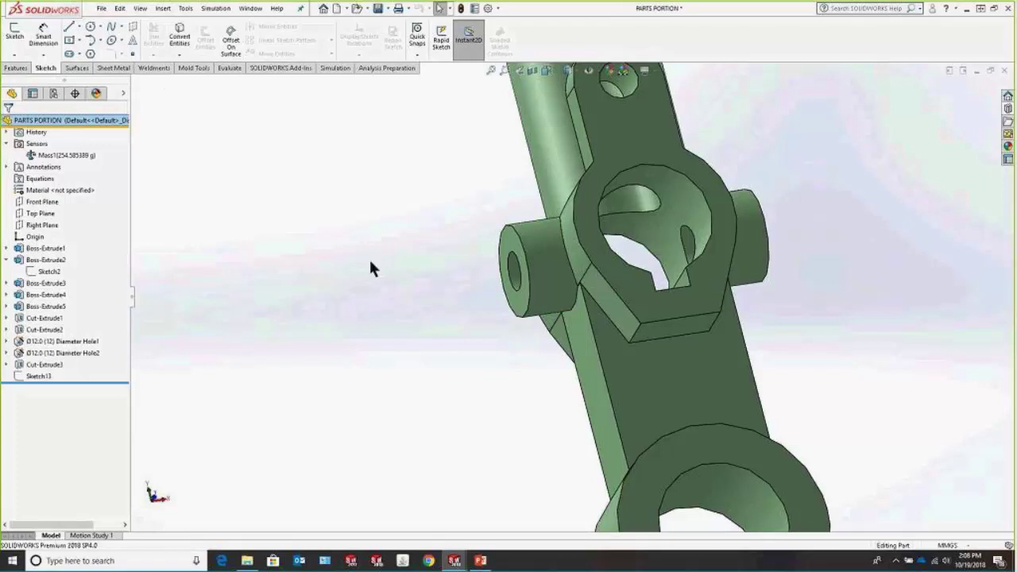
# - Select Sketch13 to display its overall length dimension and fit the whole part in view
pyautogui.moveTo(352, 239); pyautogui.dragTo(356, 299, button='middle')
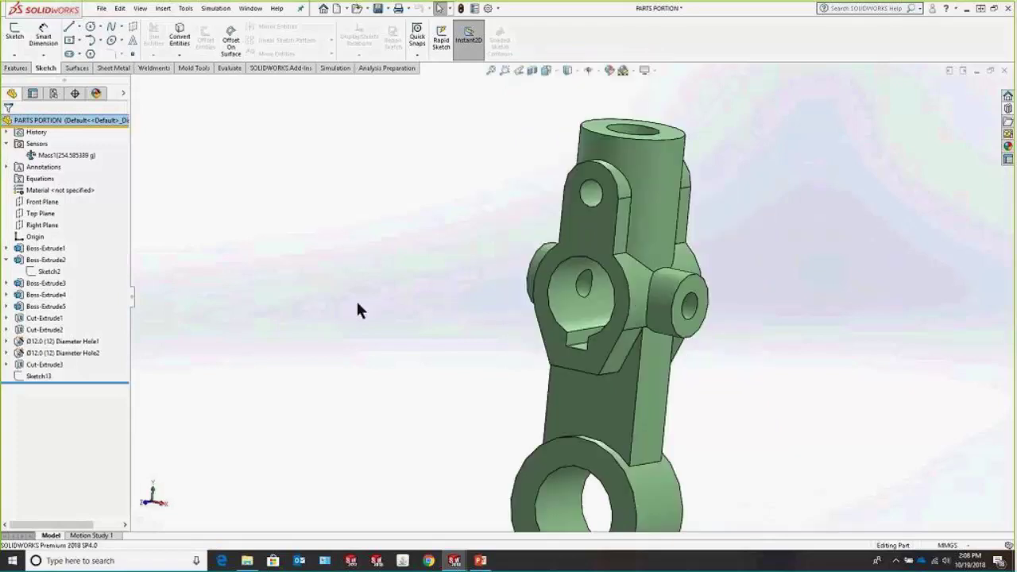
pyautogui.click(26, 380)
pyautogui.scroll(2, 719, 291)
pyautogui.scroll(-5, 690, 371)
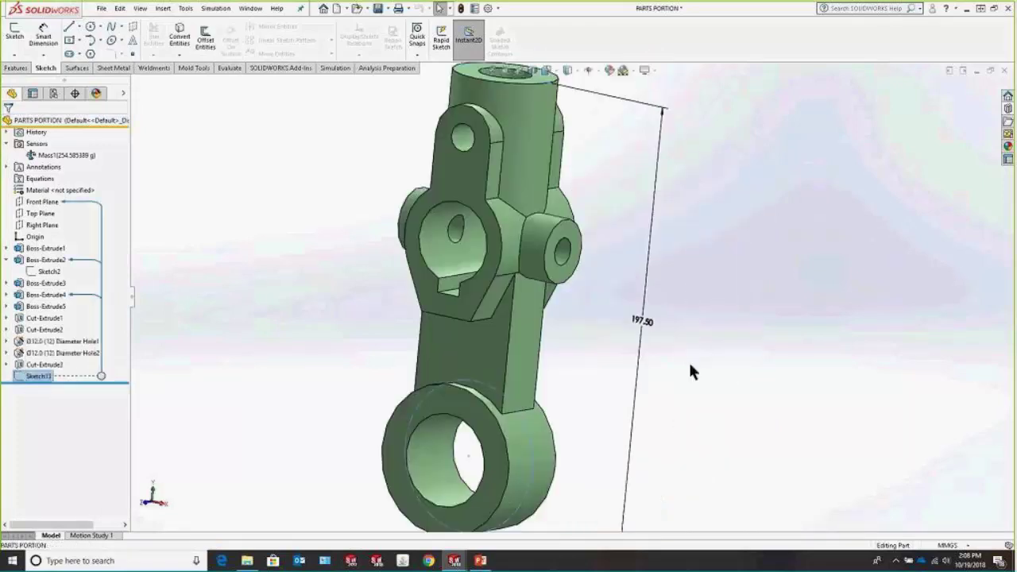
pyautogui.scroll(3, 663, 330)
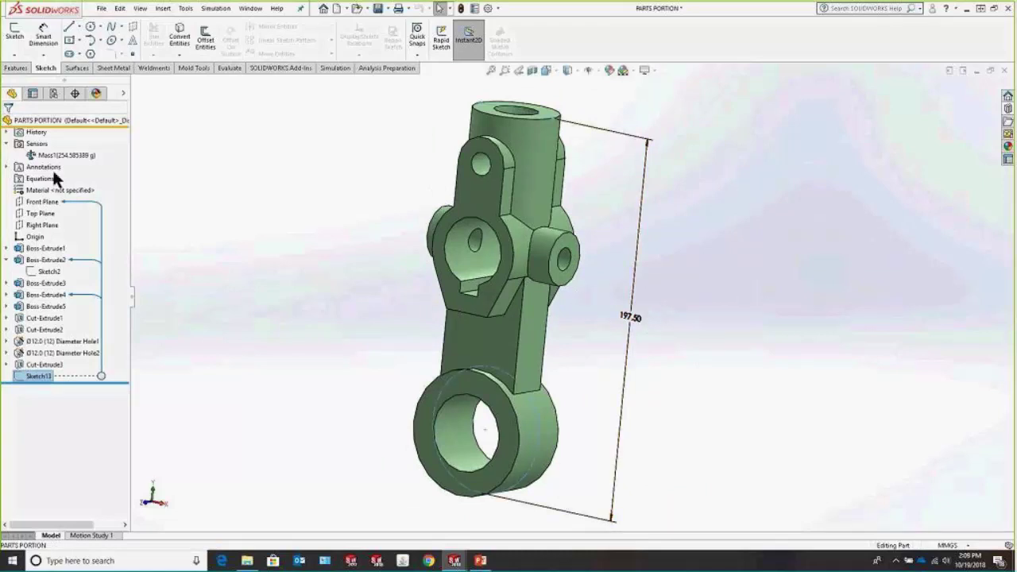
# - Add a Dimension sensor that tracks the 197.50 mm overall length dimension of Sketch13, after trying the Measurement type
pyautogui.rightClick(29, 143)
pyautogui.click(61, 149)
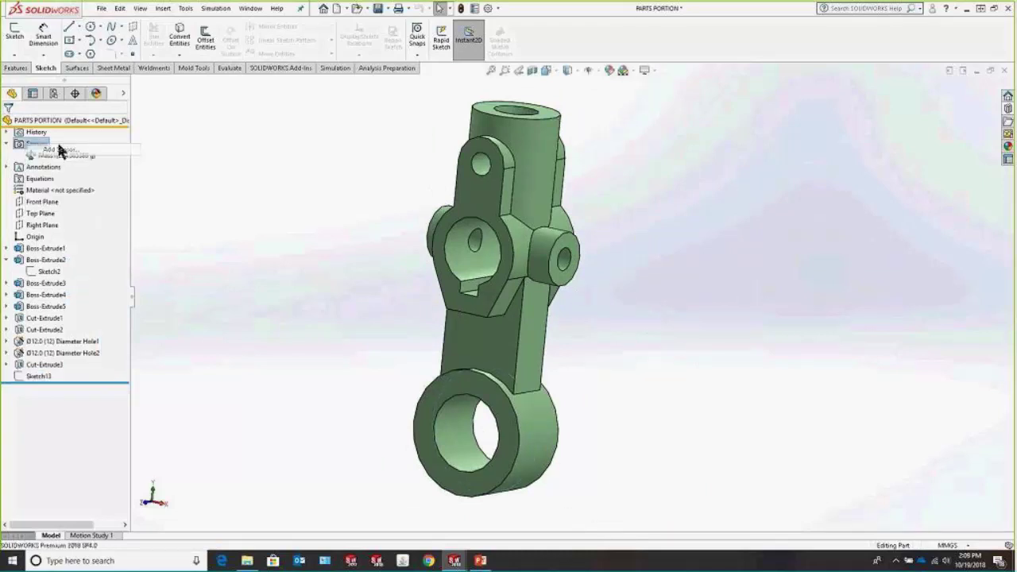
pyautogui.click(71, 156)
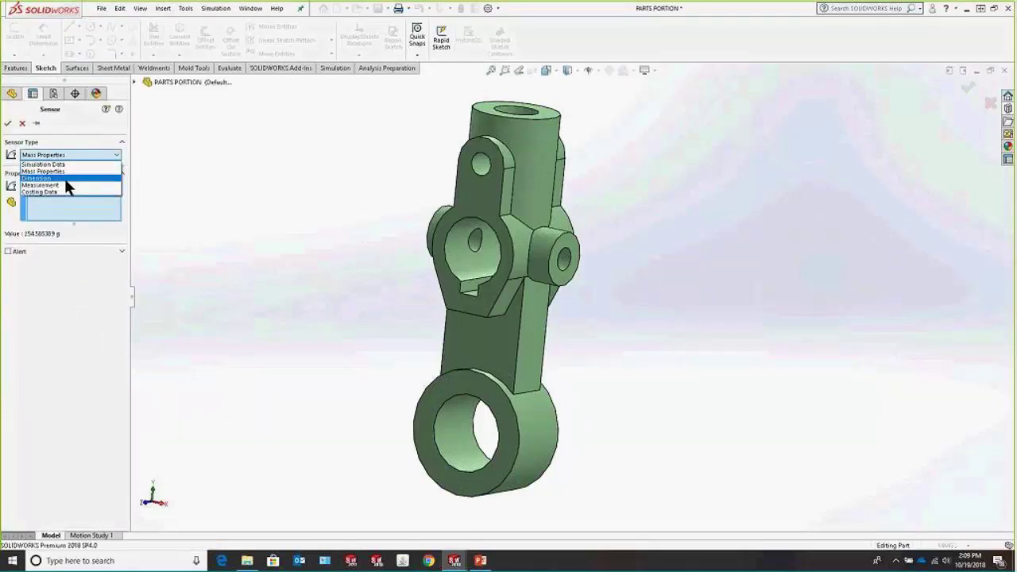
pyautogui.click(67, 184)
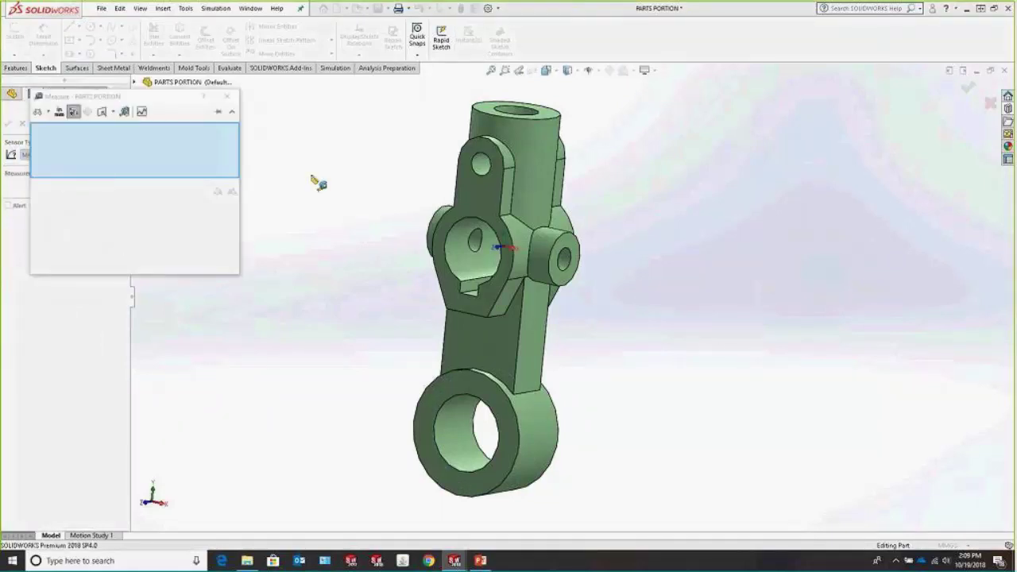
pyautogui.click(227, 97)
pyautogui.click(88, 156)
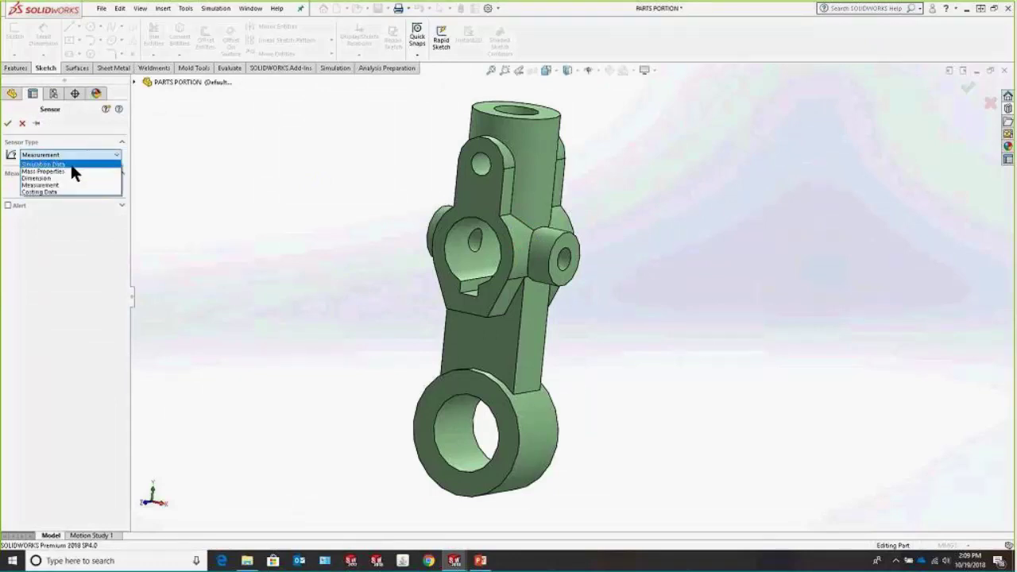
pyautogui.click(58, 179)
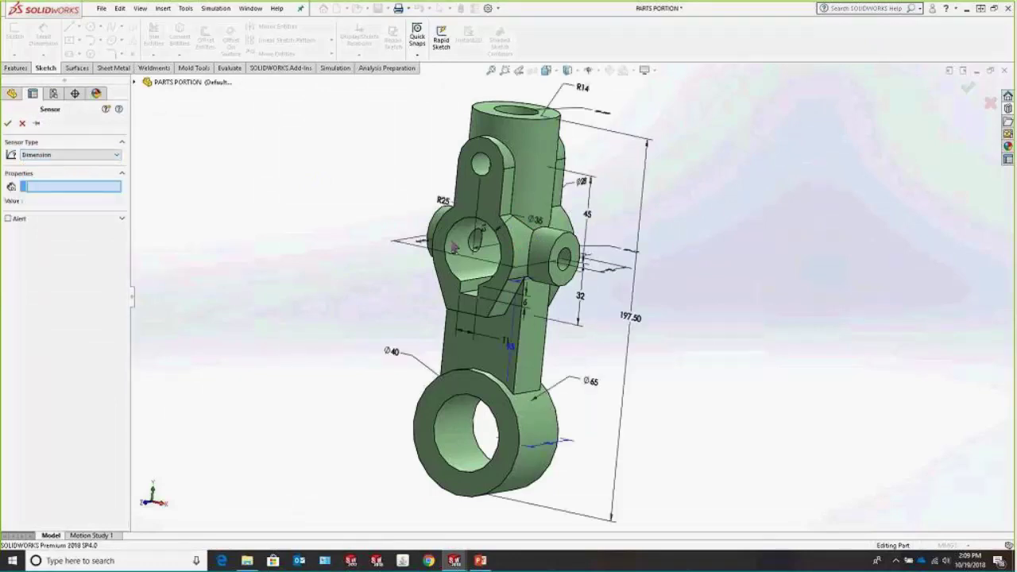
pyautogui.click(612, 312)
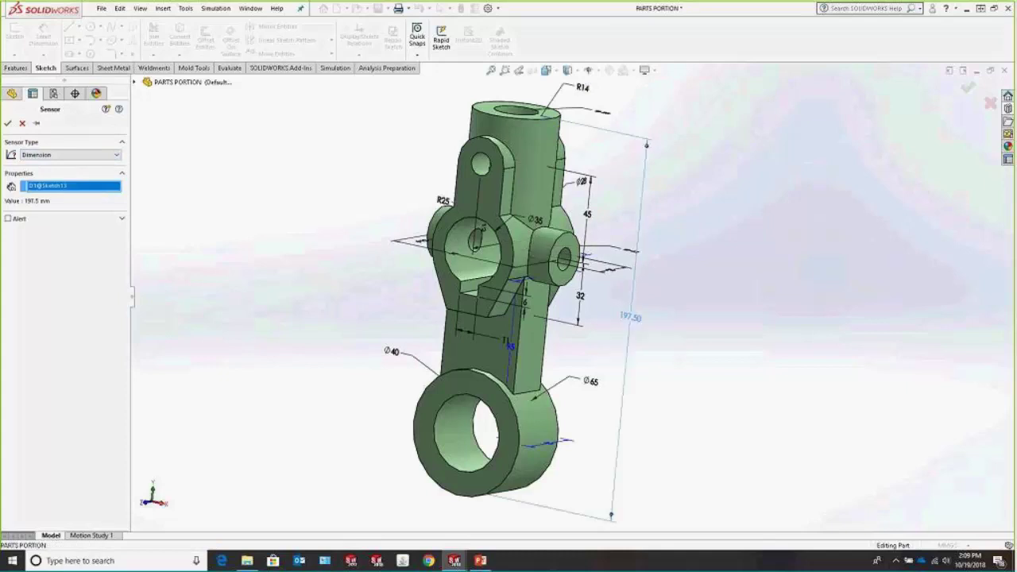
pyautogui.click(8, 123)
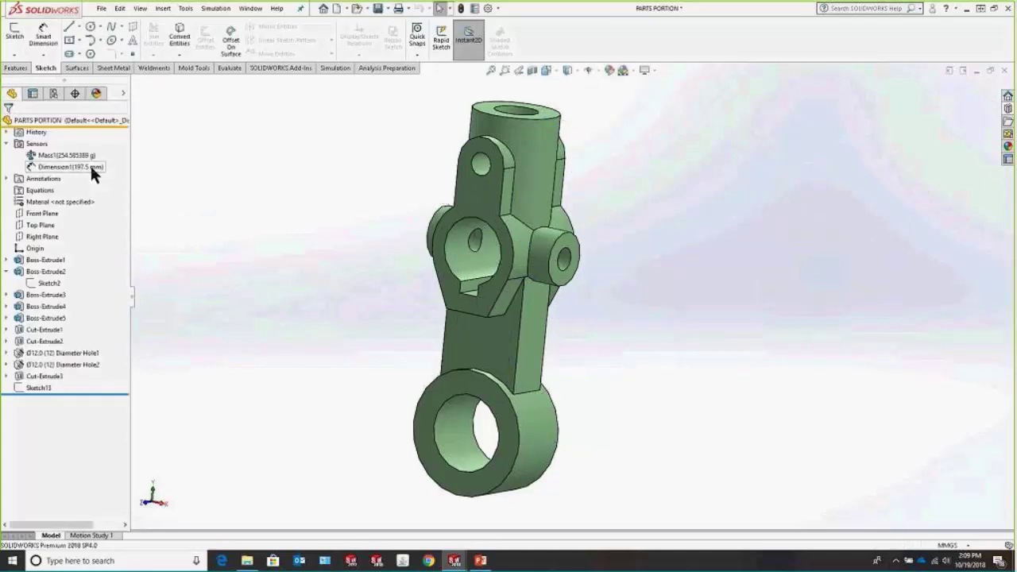
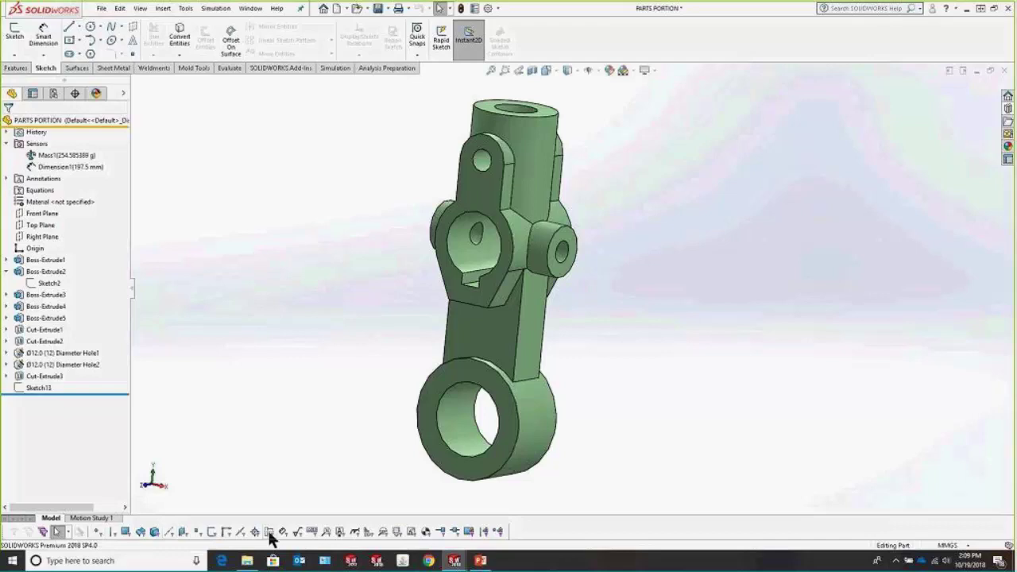
# - Turn on the selection filters for edges and vertices
pyautogui.click(112, 531)
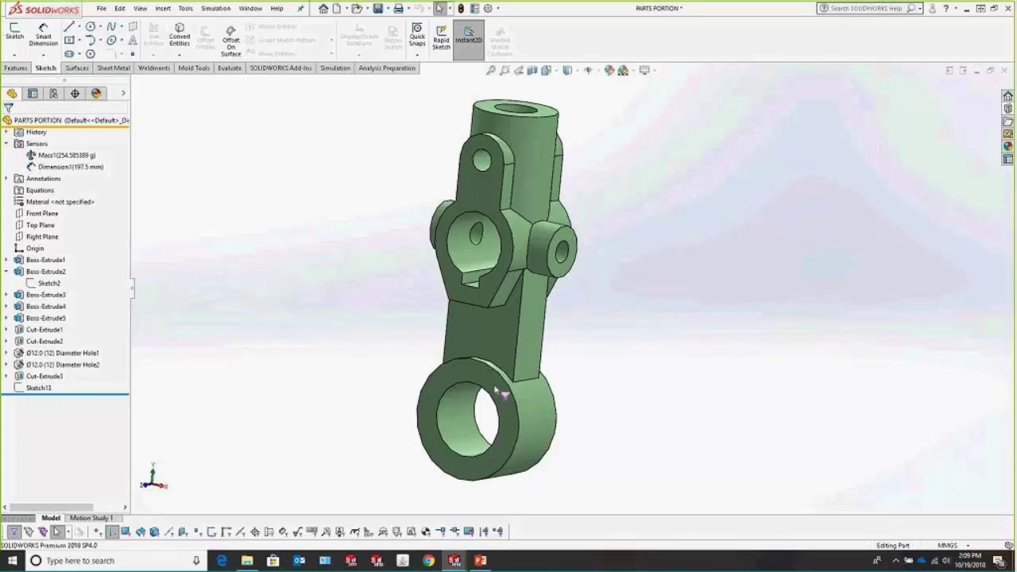
pyautogui.click(97, 532)
pyautogui.scroll(-5, 546, 282)
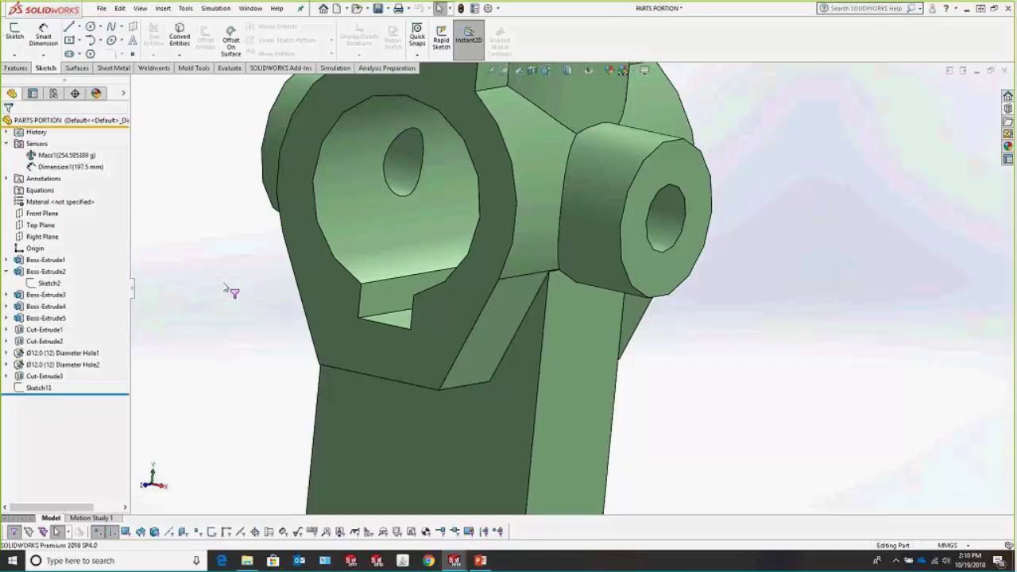
pyautogui.click(111, 533)
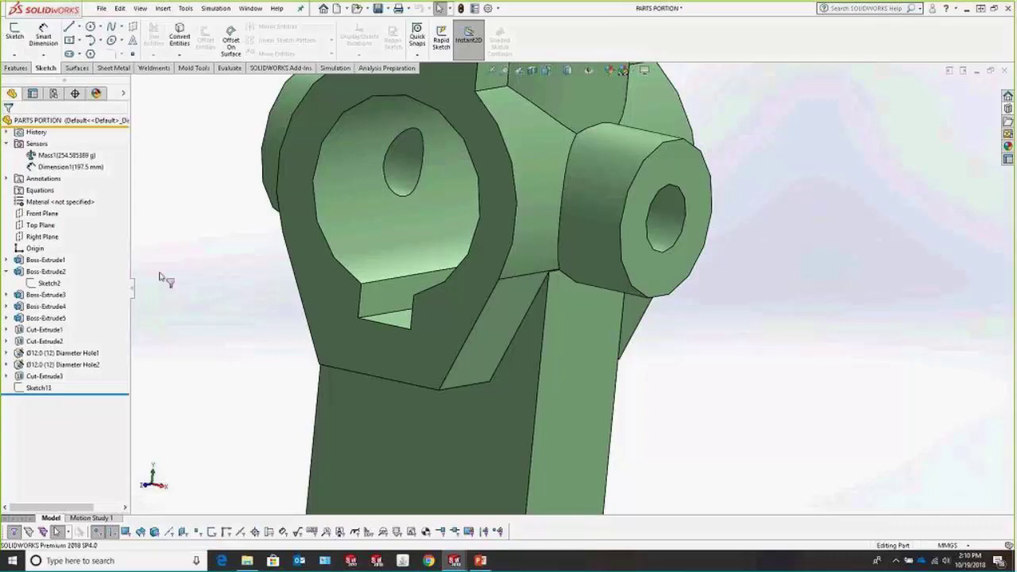
# - Switch to the PowerPoint slide show and advance to the "Edges Convert Entities Weldments" slide
pyautogui.hotkey('alt', 'Tab')
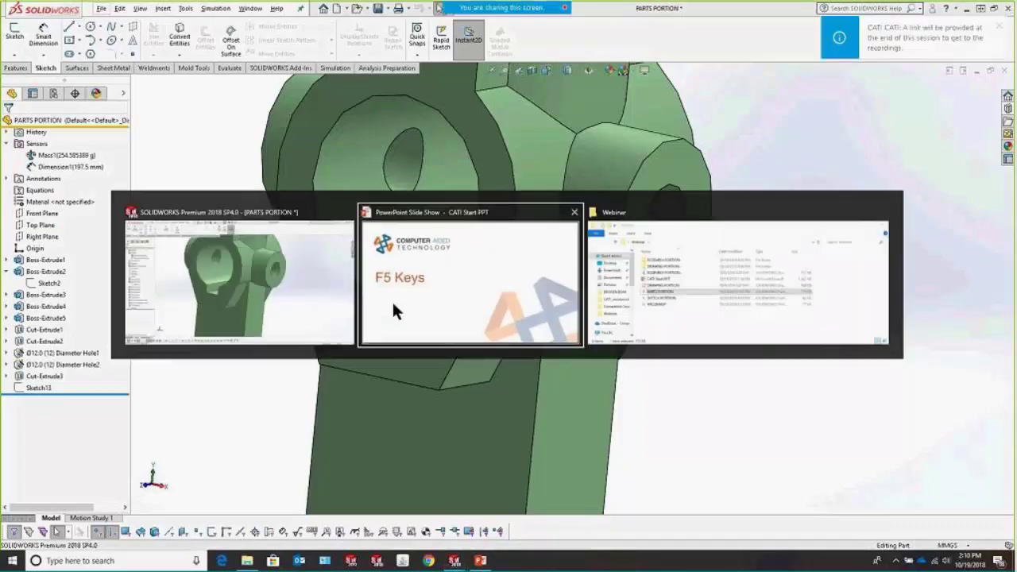
pyautogui.click(392, 300)
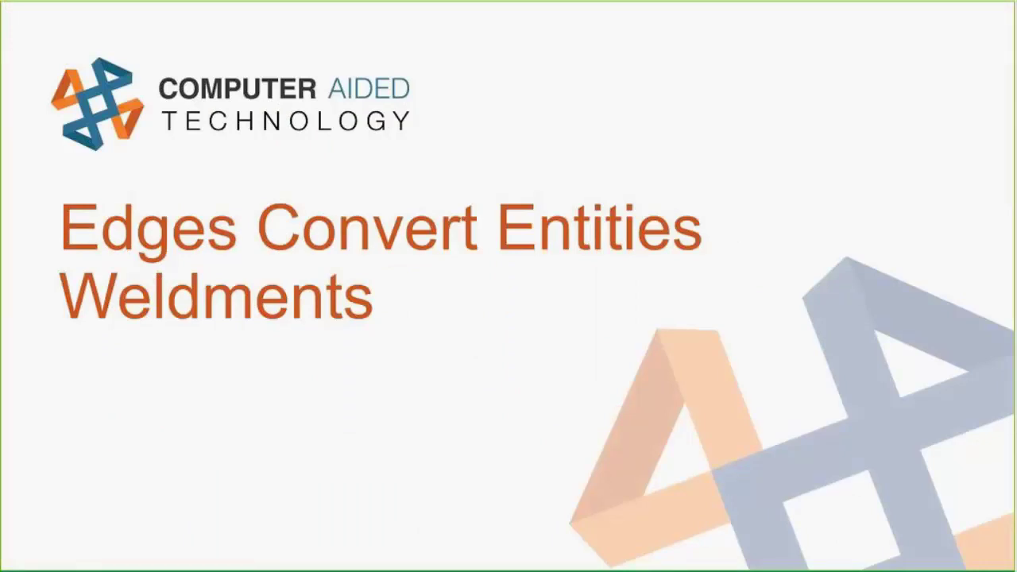
# - Switch to the Webinar folder in File Explorer and open the WELDMENT part
pyautogui.hotkey('alt', 'Tab')
pyautogui.click(650, 295)
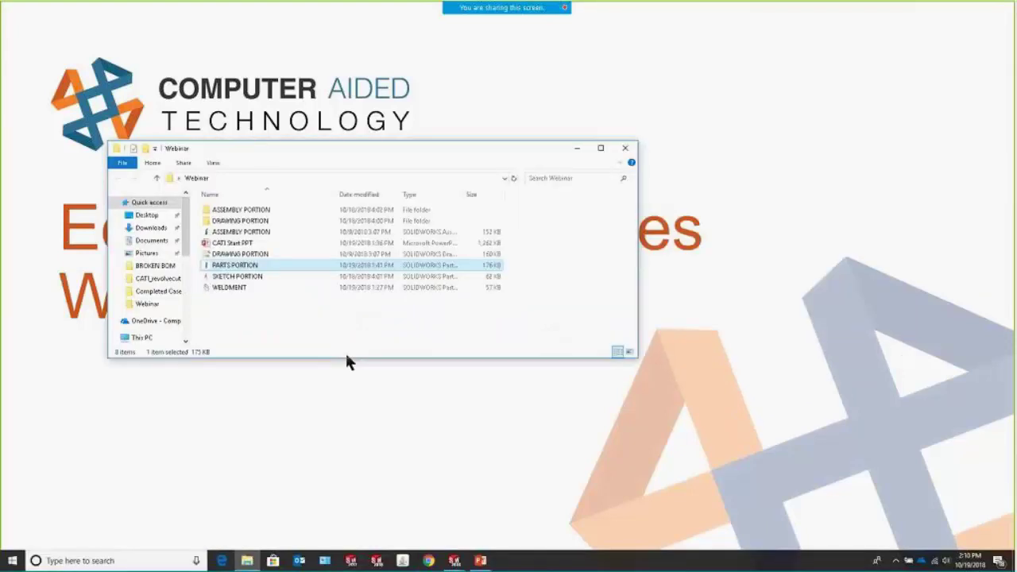
pyautogui.doubleClick(239, 287)
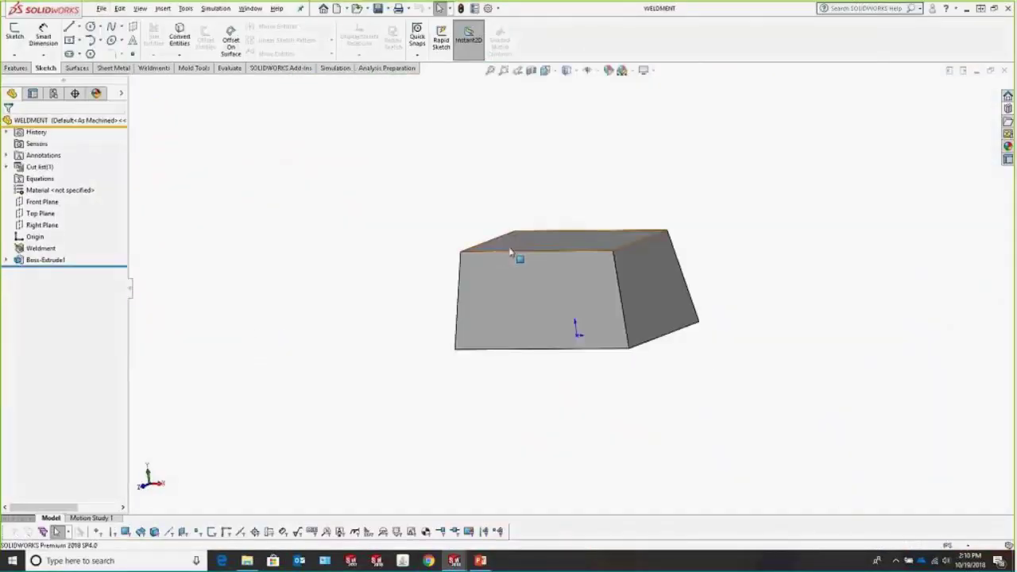
# - Create a 3D sketch by converting all edges of the tapered block, using the edge selection filter to select them together
pyautogui.moveTo(517, 257); pyautogui.dragTo(433, 259, button='middle')
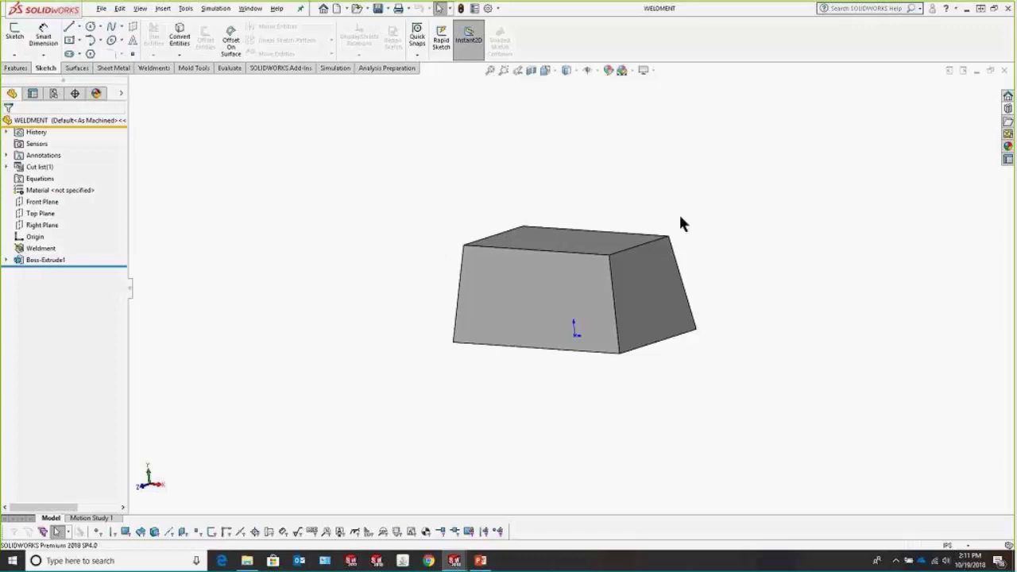
pyautogui.moveTo(598, 175); pyautogui.dragTo(546, 179, button='middle')
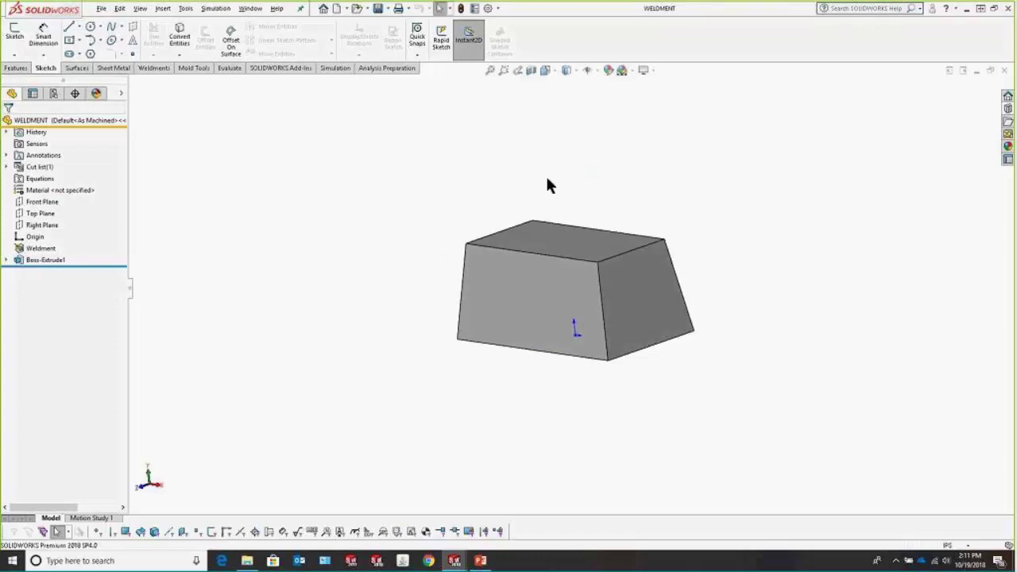
pyautogui.click(15, 54)
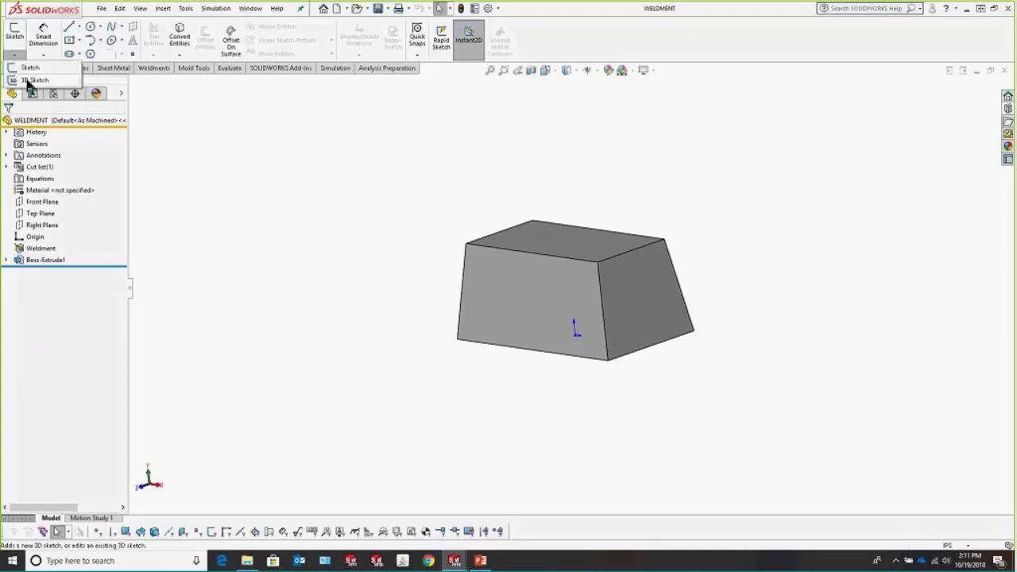
pyautogui.click(31, 80)
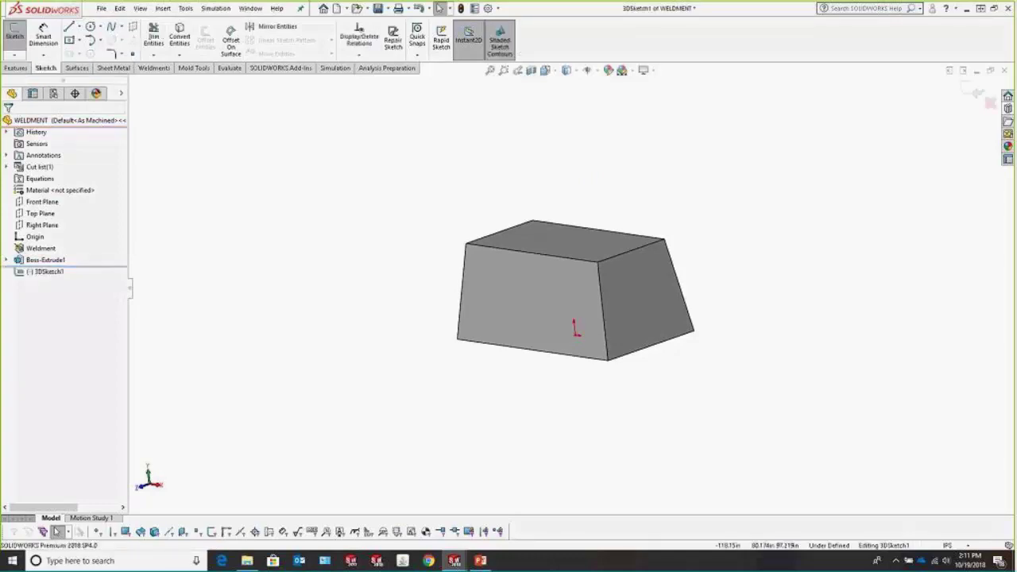
pyautogui.click(115, 532)
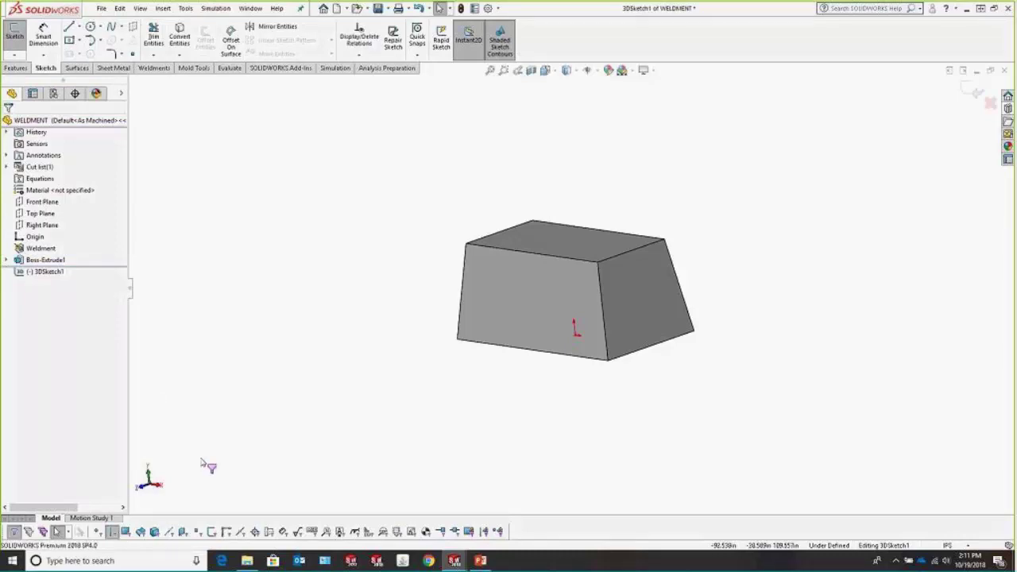
pyautogui.hotkey('ctrl', 'a')
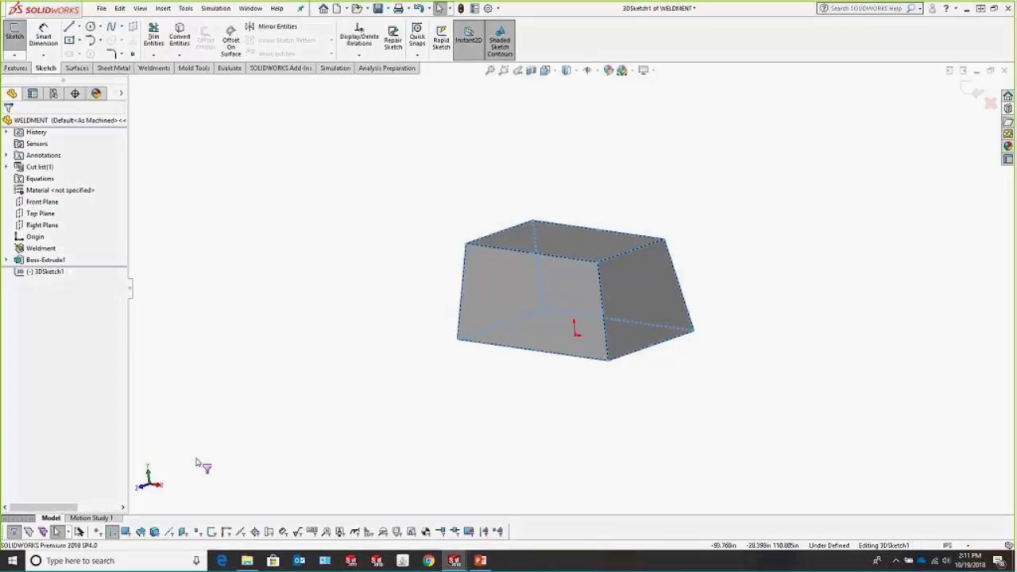
pyautogui.click(191, 28)
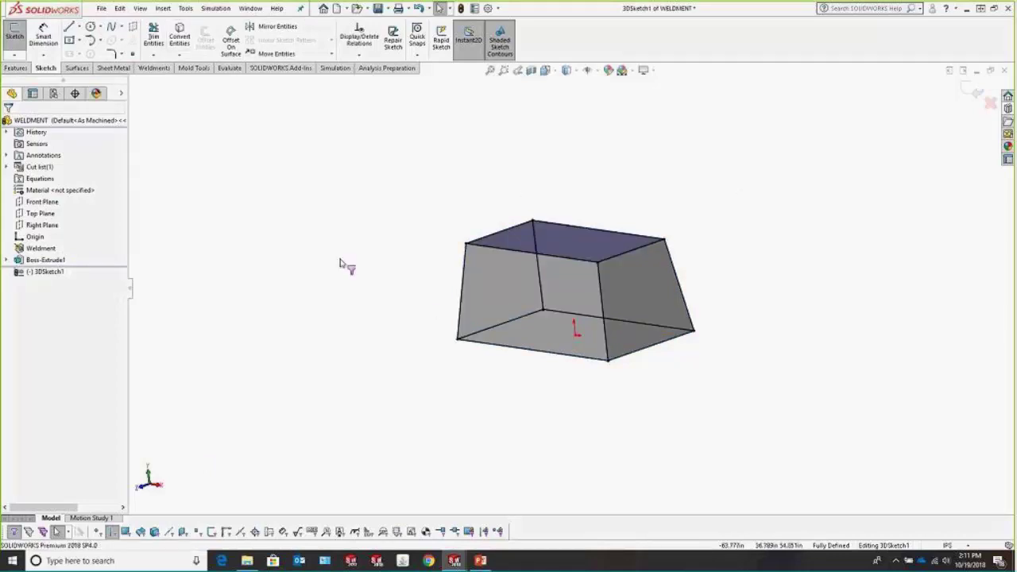
pyautogui.click(964, 92)
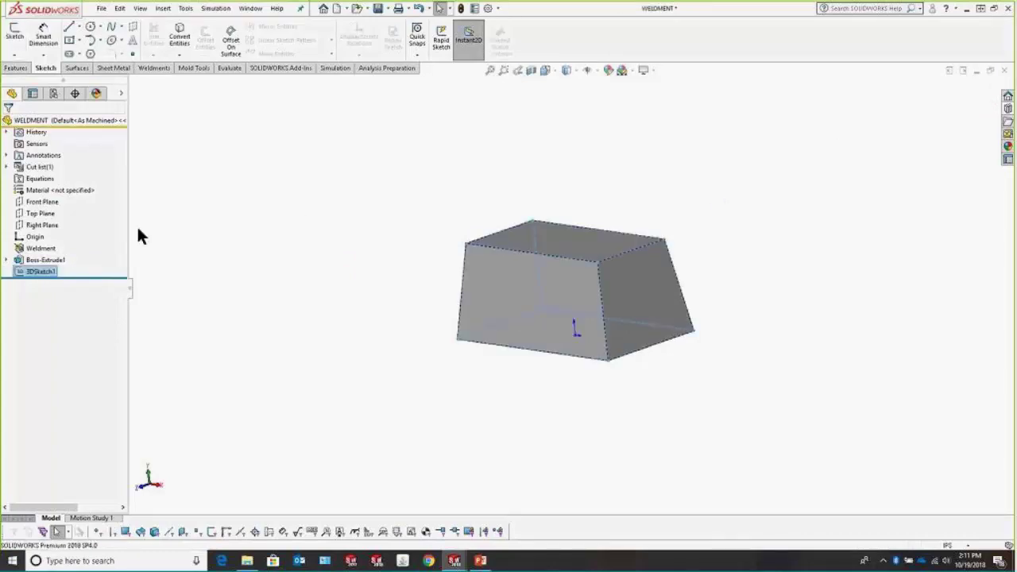
# - Find Delete/Keep Body through the command search and delete the solid block body, leaving the 3D sketch
pyautogui.click(864, 9)
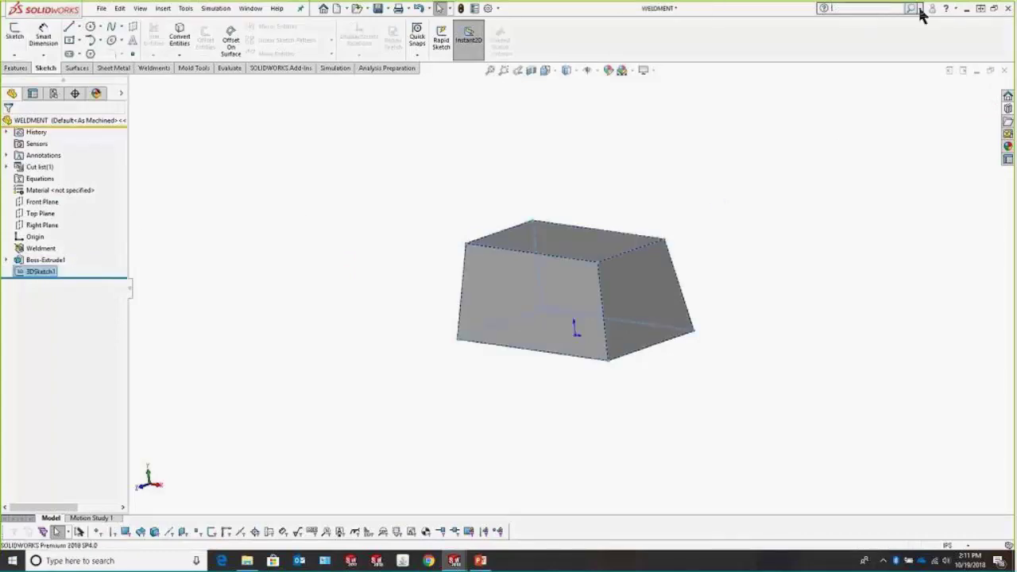
pyautogui.click(919, 9)
pyautogui.click(883, 32)
pyautogui.write('dele')
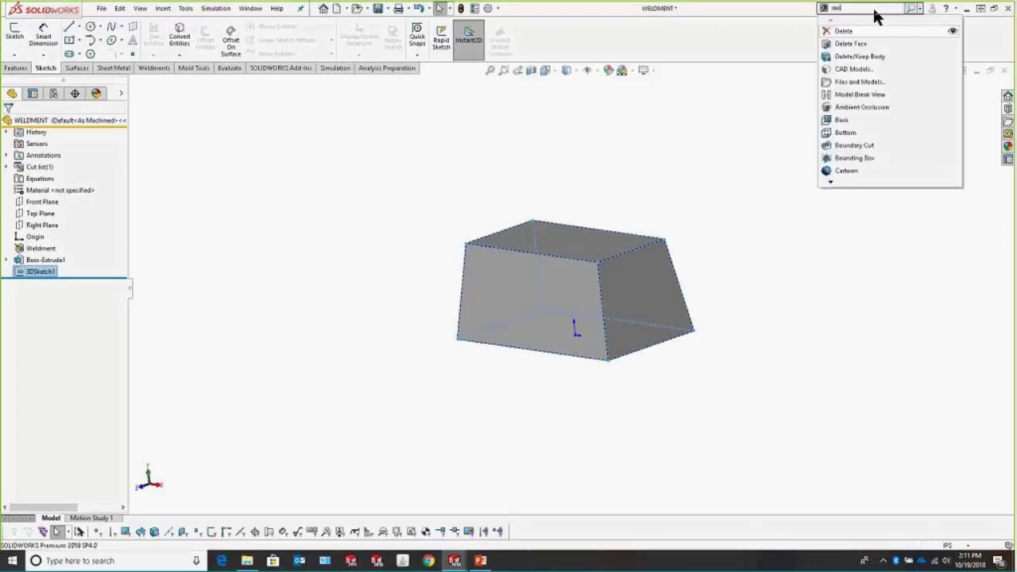
pyautogui.click(860, 22)
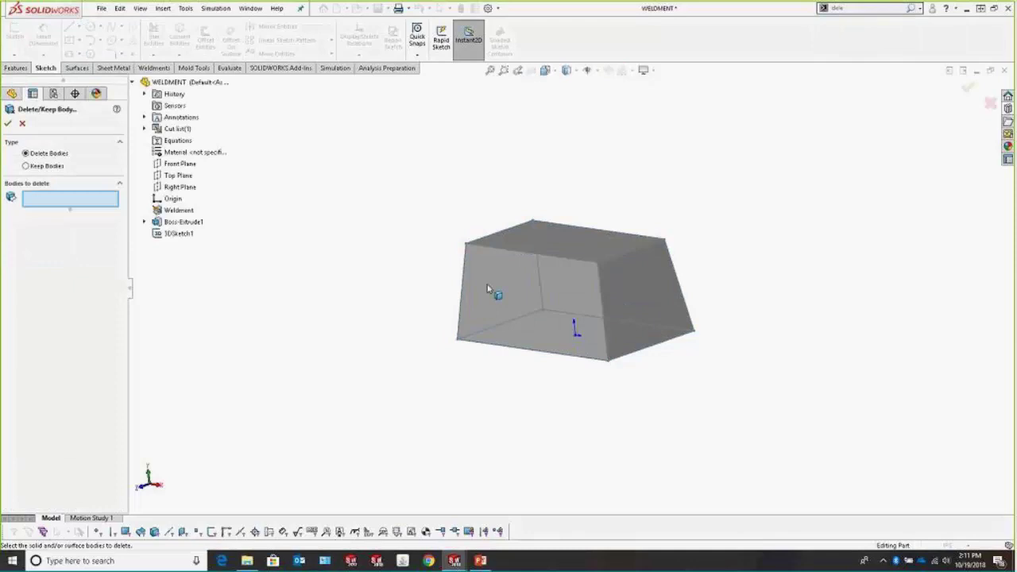
pyautogui.click(538, 289)
pyautogui.click(7, 123)
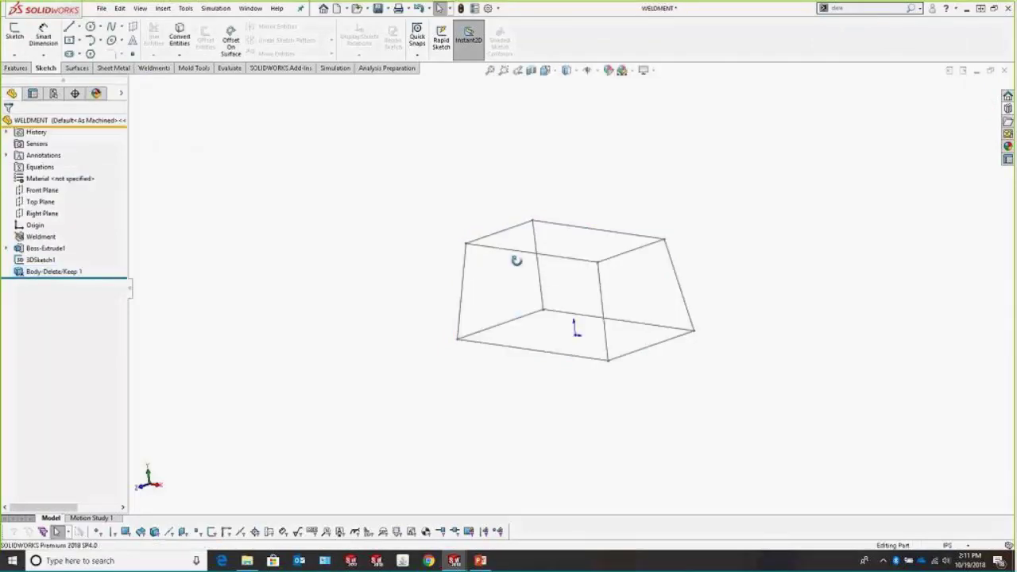
# - Add an ansi inch 4 x 4 x 0.25 square tube structural member along the four upper lines of the 3D sketch
pyautogui.moveTo(517, 259); pyautogui.dragTo(528, 263, button='middle')
pyautogui.click(154, 67)
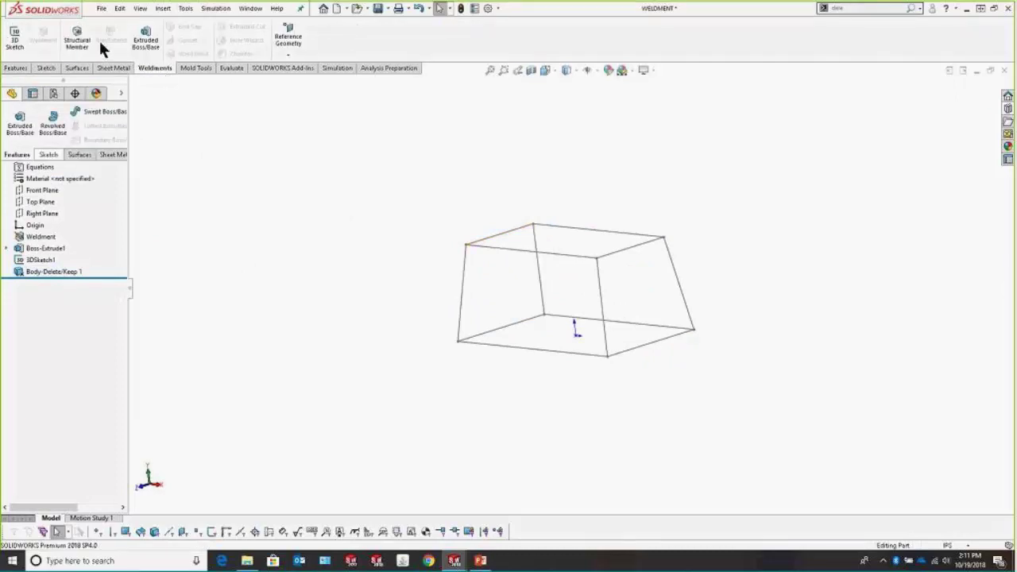
pyautogui.click(78, 42)
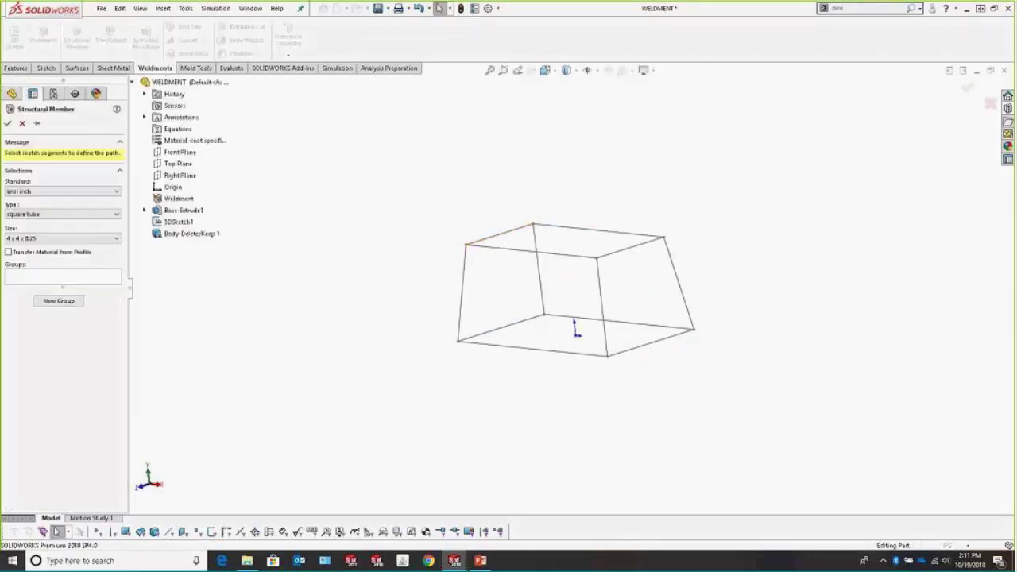
pyautogui.click(468, 244)
pyautogui.click(483, 239)
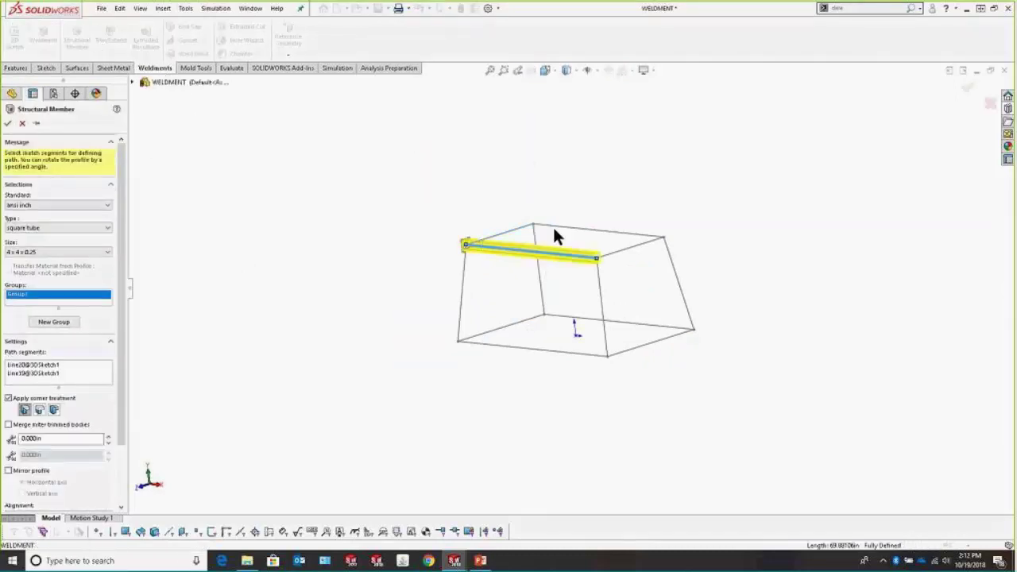
pyautogui.click(584, 229)
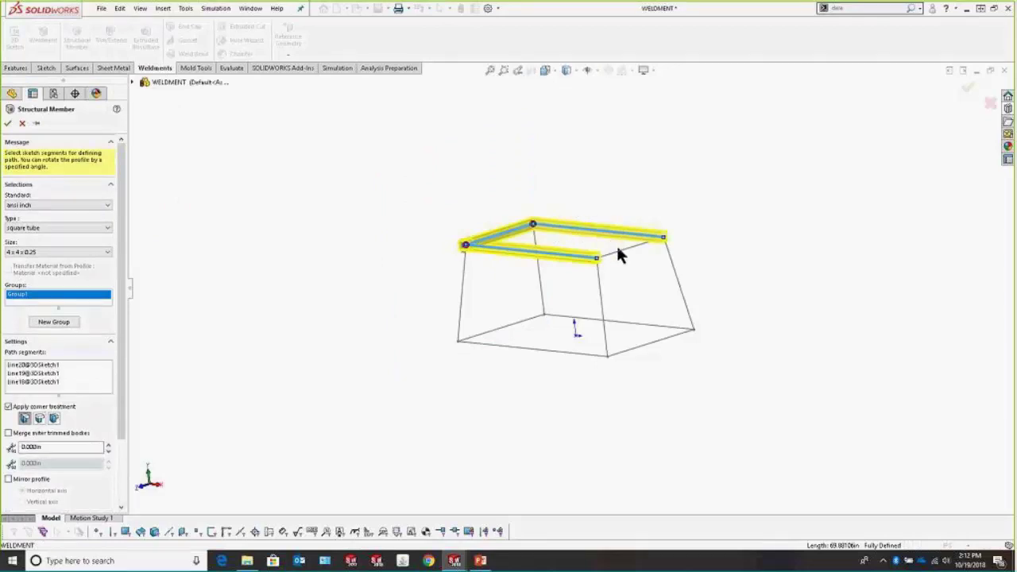
pyautogui.click(620, 252)
pyautogui.rightClick(676, 354)
pyautogui.moveTo(747, 281); pyautogui.dragTo(721, 318, button='middle')
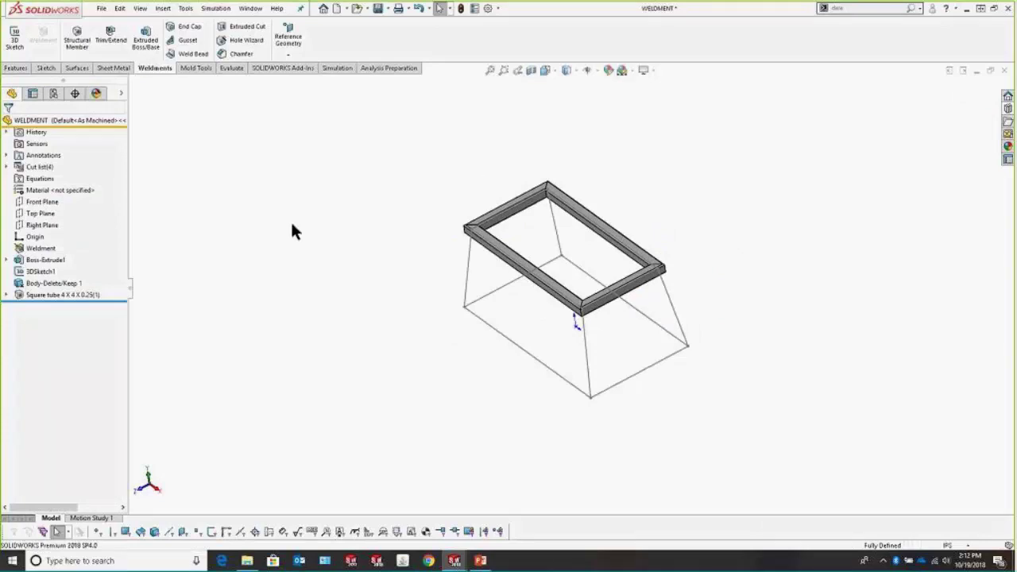
pyautogui.moveTo(447, 220); pyautogui.dragTo(432, 202, button='middle')
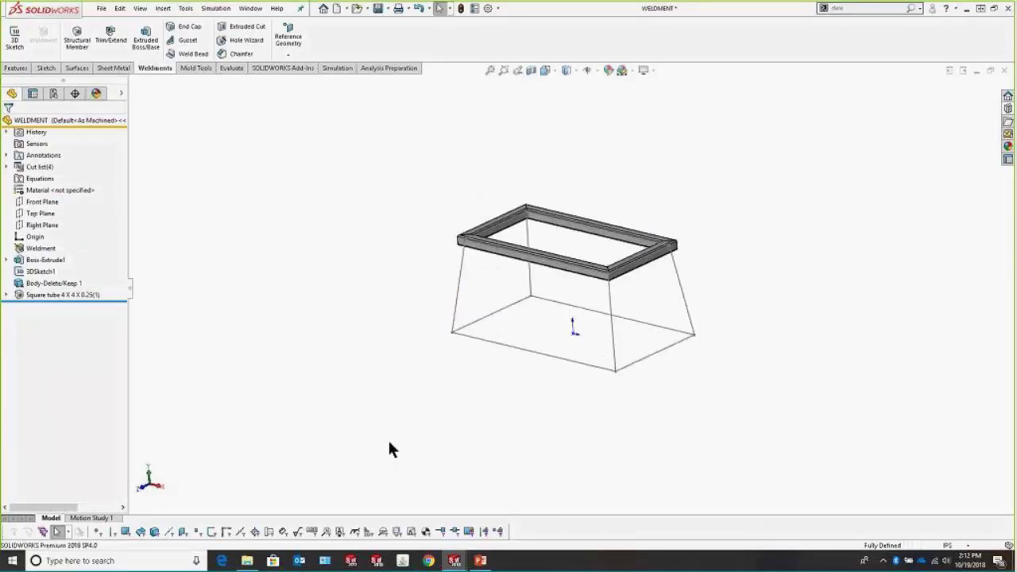
# - Switch to the PowerPoint slide show and advance to the "Hold CTRL to Copy Part" slide
pyautogui.hotkey('alt', 'Tab')
pyautogui.click(783, 316)
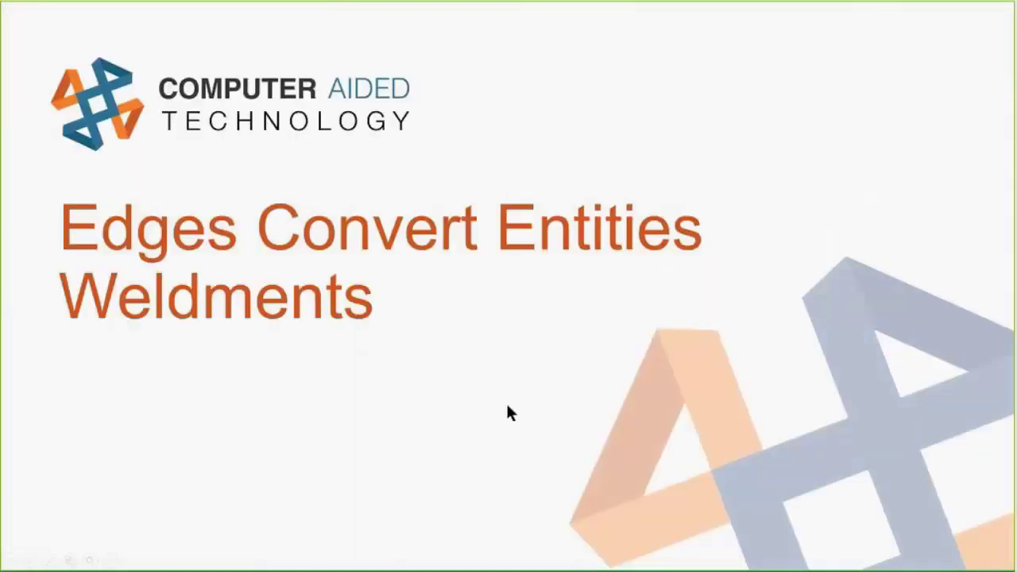
pyautogui.click(506, 401)
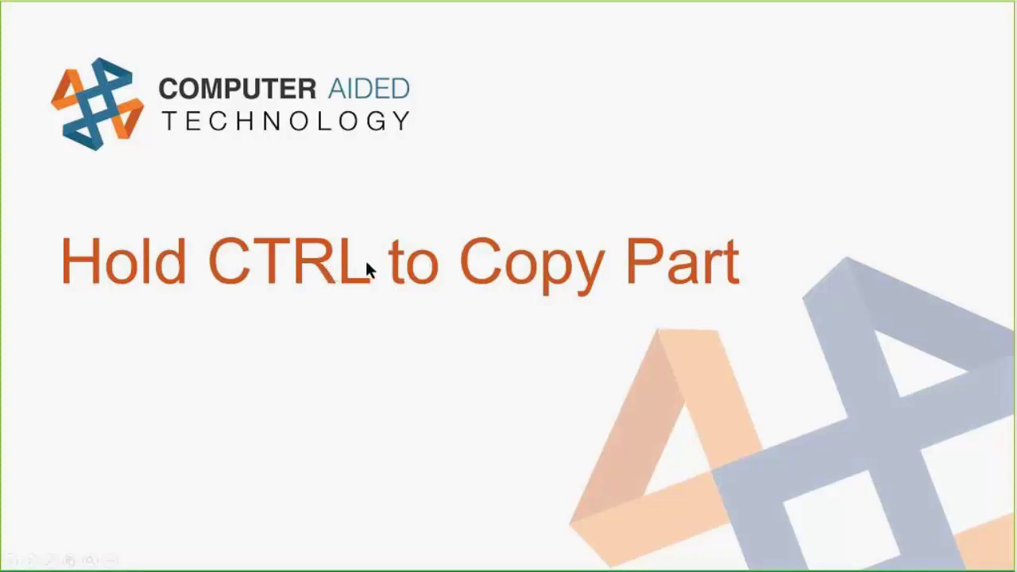
# - Open the ASSEMBLY PORTION assembly from the Webinar folder and place a copy of the male yoke beside the bracket
pyautogui.hotkey('alt', 'Tab')
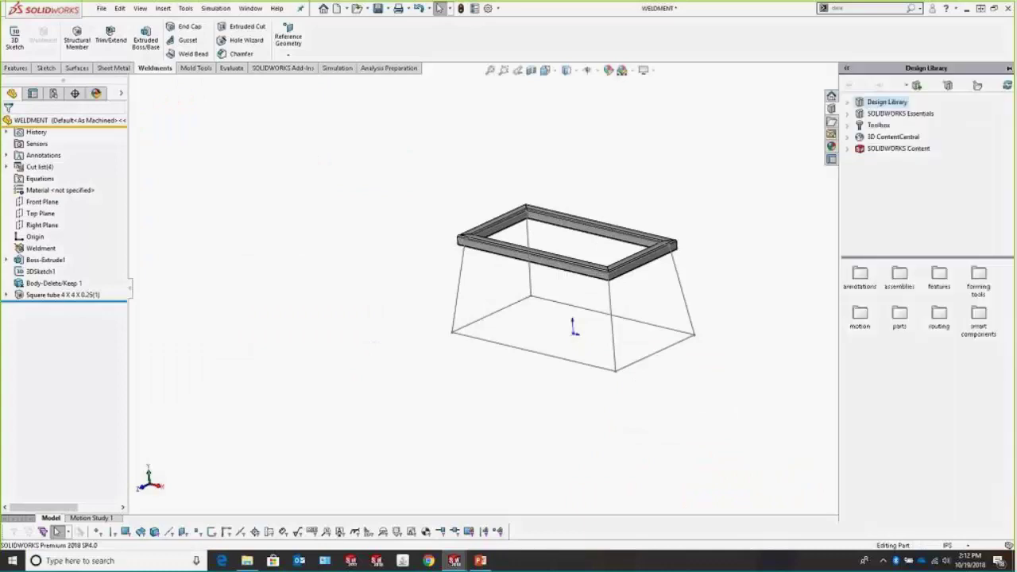
pyautogui.click(247, 560)
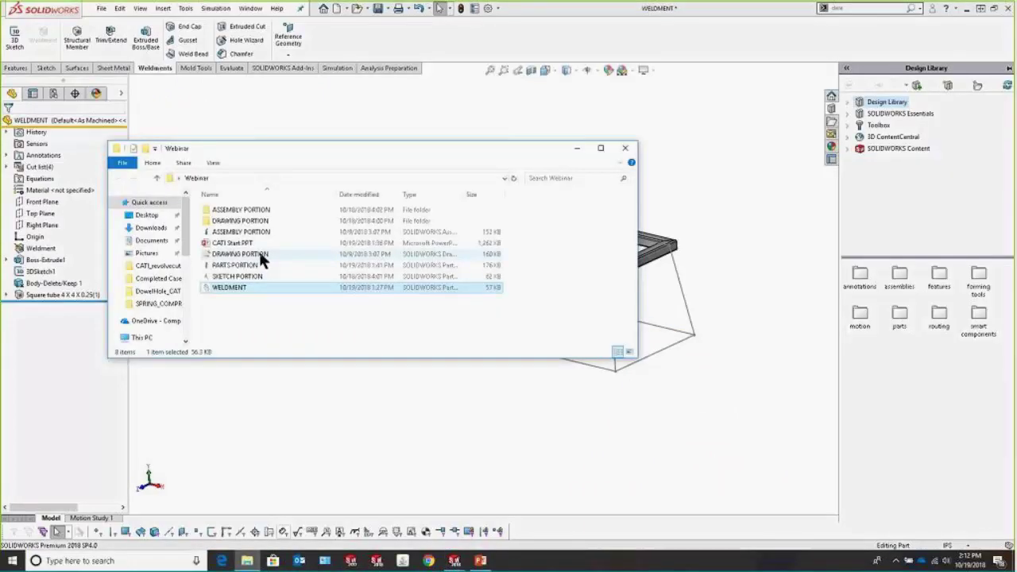
pyautogui.doubleClick(274, 232)
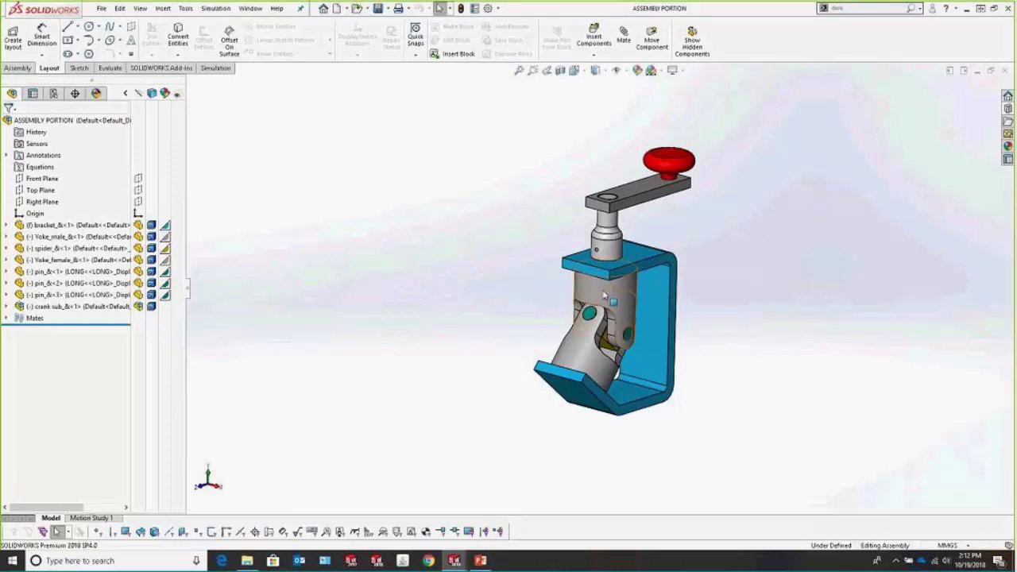
pyautogui.moveTo(600, 302); pyautogui.dragTo(421, 294)
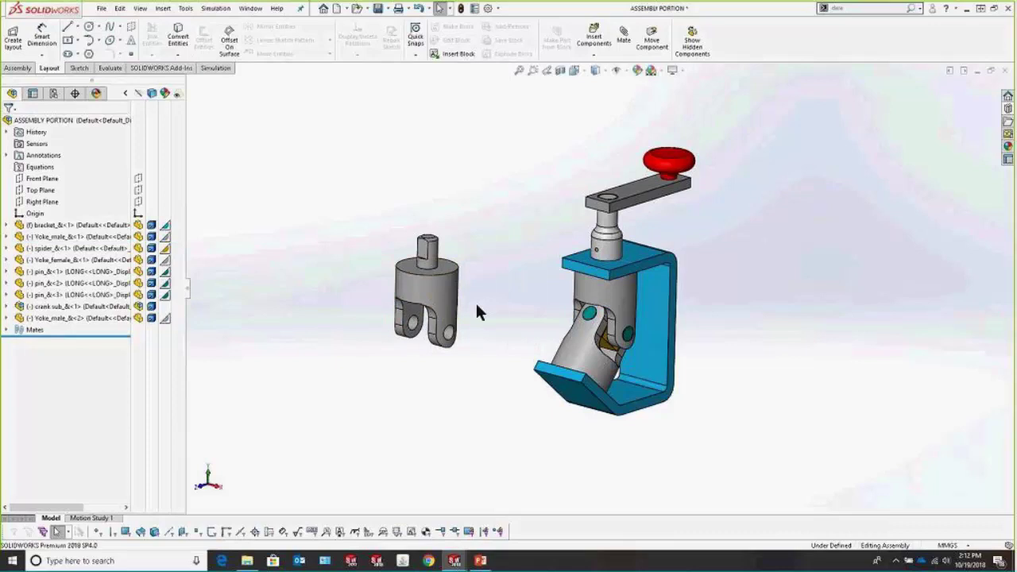
# - Return to the PowerPoint slide show and advance to the "Collapse Tree Items" slide
pyautogui.hotkey('alt', 'Tab')
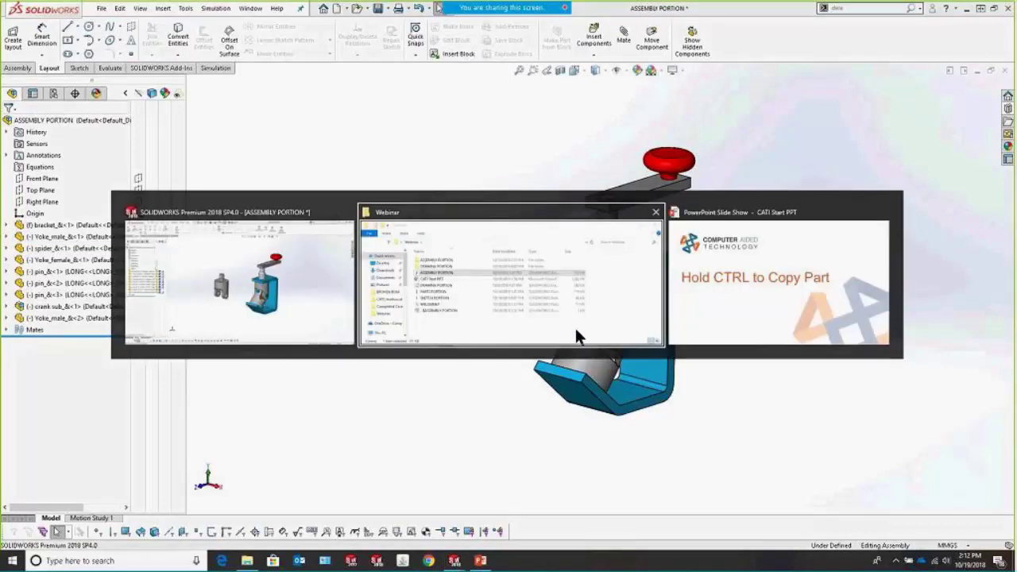
pyautogui.click(469, 352)
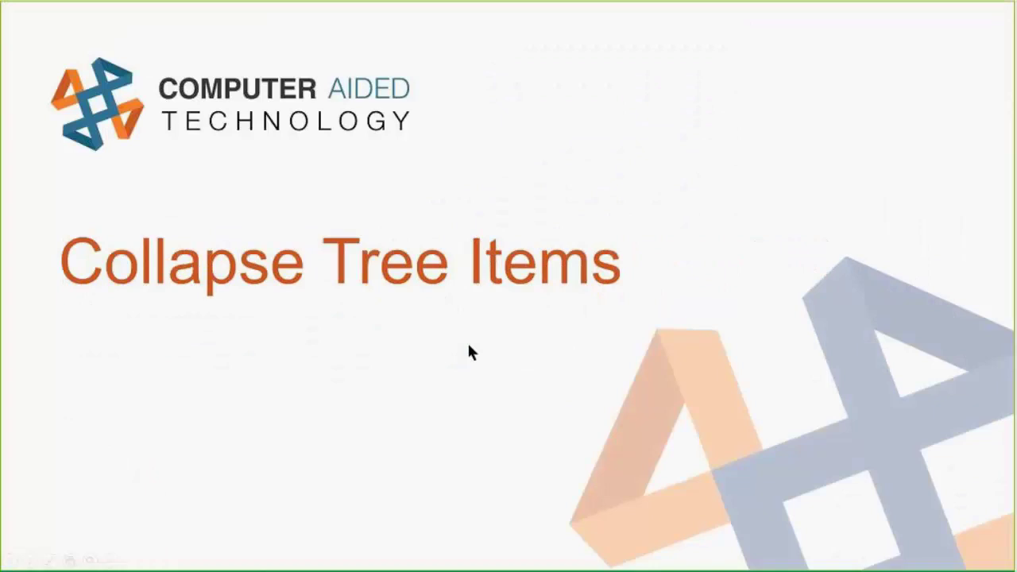
# - Back in the SOLIDWORKS assembly, expand the first Yoke_male and the spider in the tree, plus the yoke's Cut-Extrude7, Boss-Extrude1 and Cut-Extrude6
pyautogui.hotkey('alt', 'Tab')
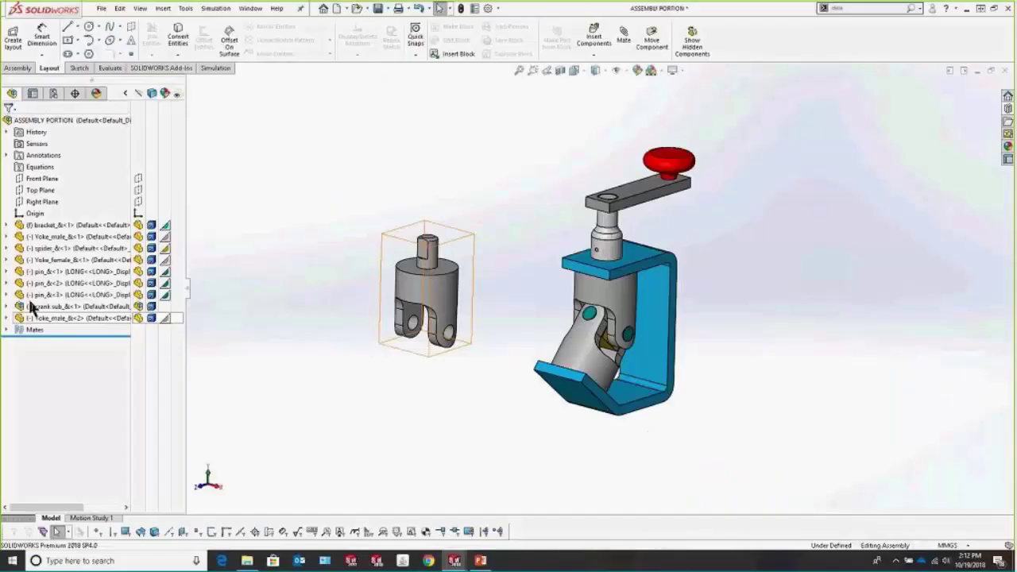
pyautogui.click(7, 237)
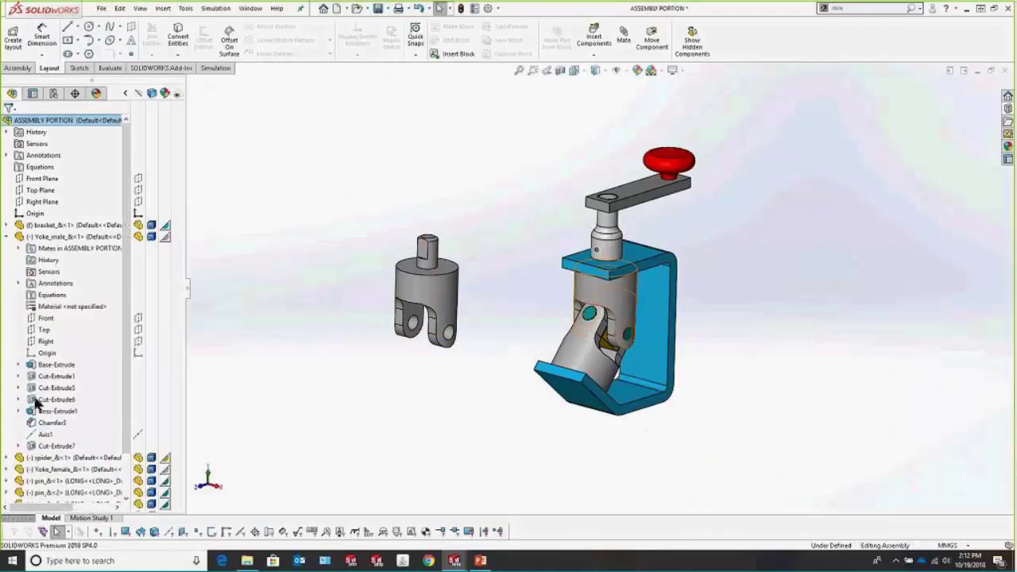
pyautogui.click(8, 458)
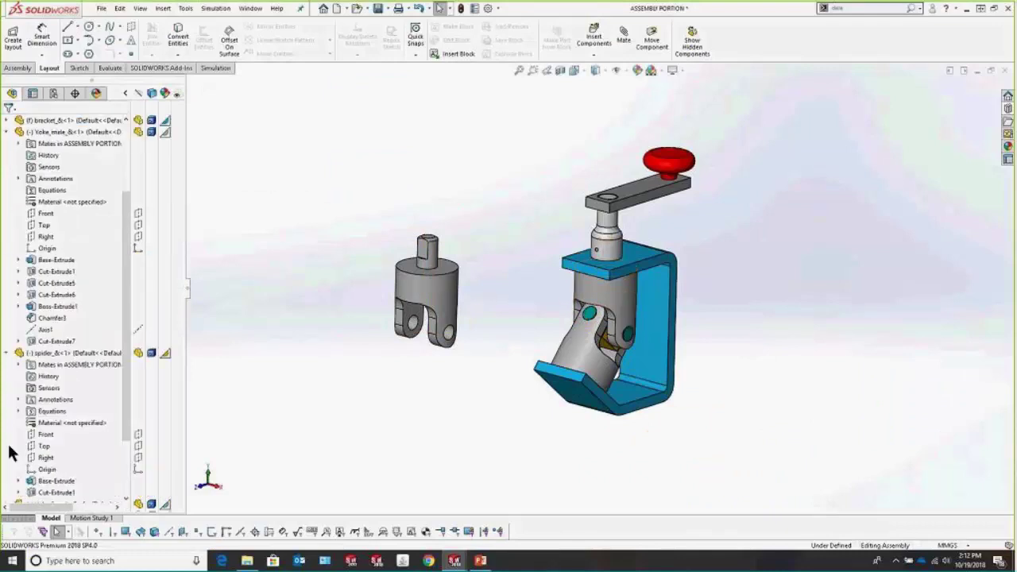
pyautogui.click(18, 341)
pyautogui.click(18, 305)
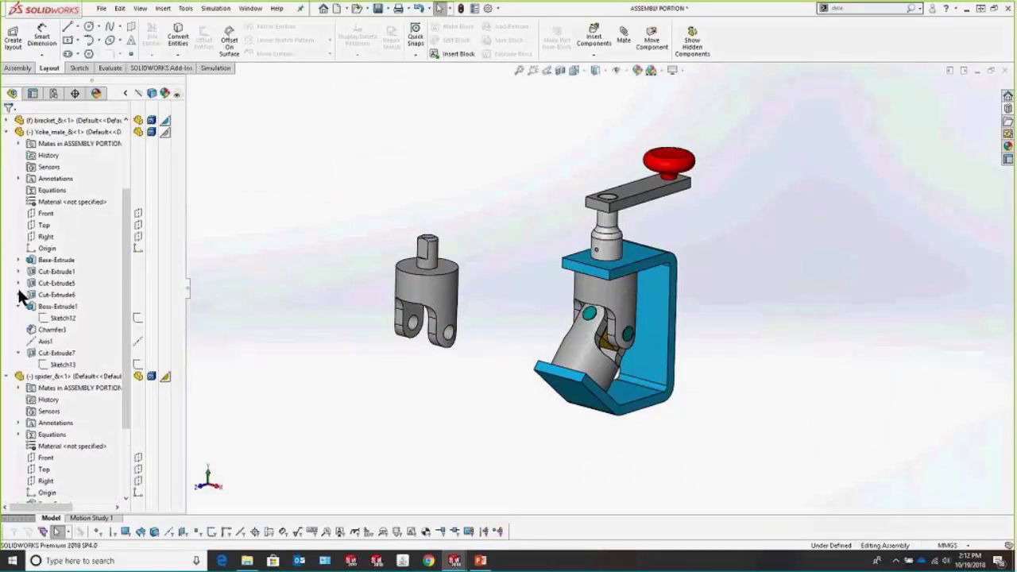
pyautogui.click(18, 295)
pyautogui.moveTo(73, 284)
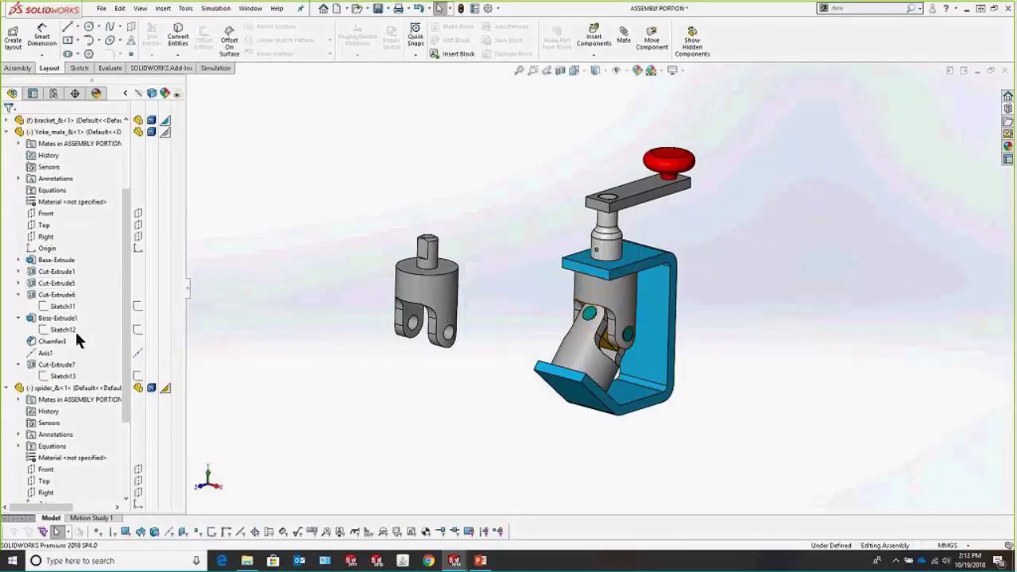
# - Collapse the Boss-Extrude1, Cut-Extrude6 and Cut-Extrude7 features of the male yoke one by one
pyautogui.click(19, 318)
pyautogui.click(18, 294)
pyautogui.click(18, 341)
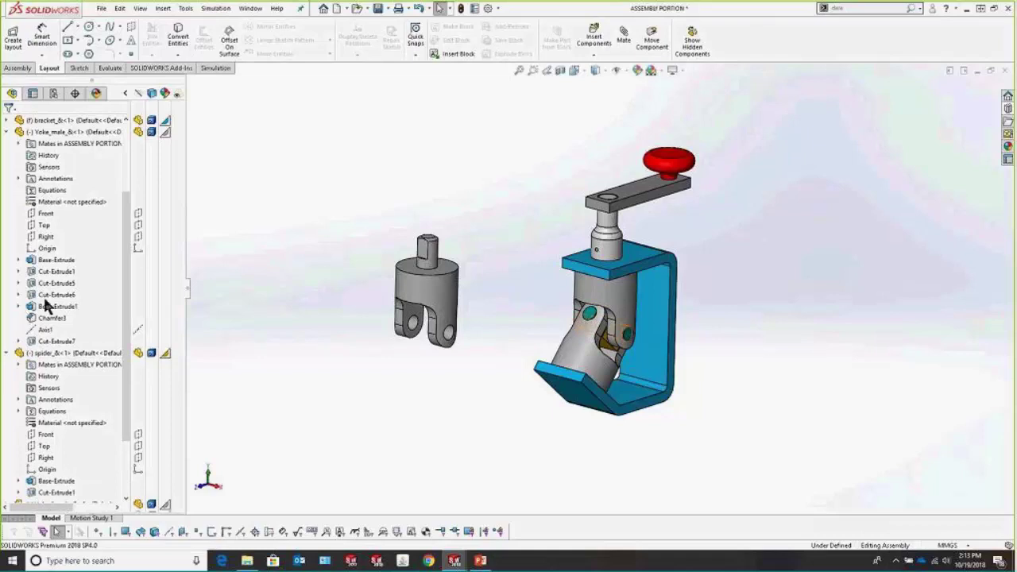
pyautogui.moveTo(44, 299)
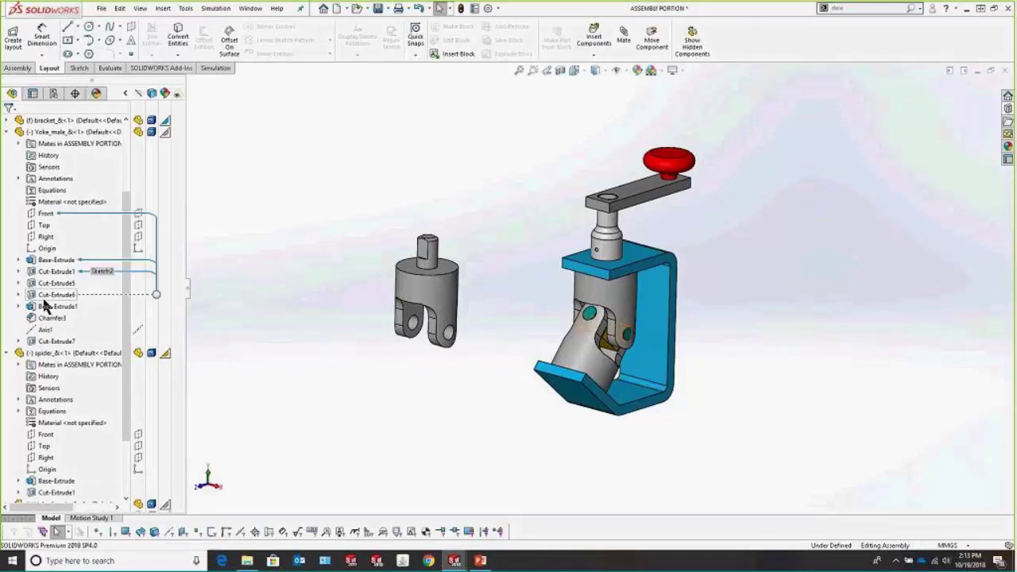
# - Collapse all expanded items in the assembly tree at once and select the female yoke
pyautogui.hotkey('shift', 'c')
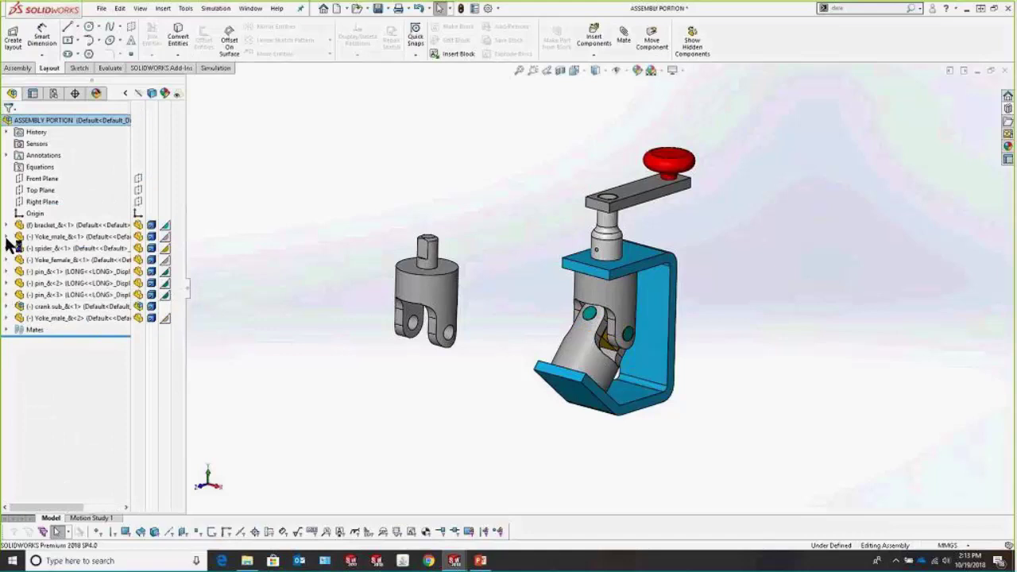
pyautogui.click(48, 259)
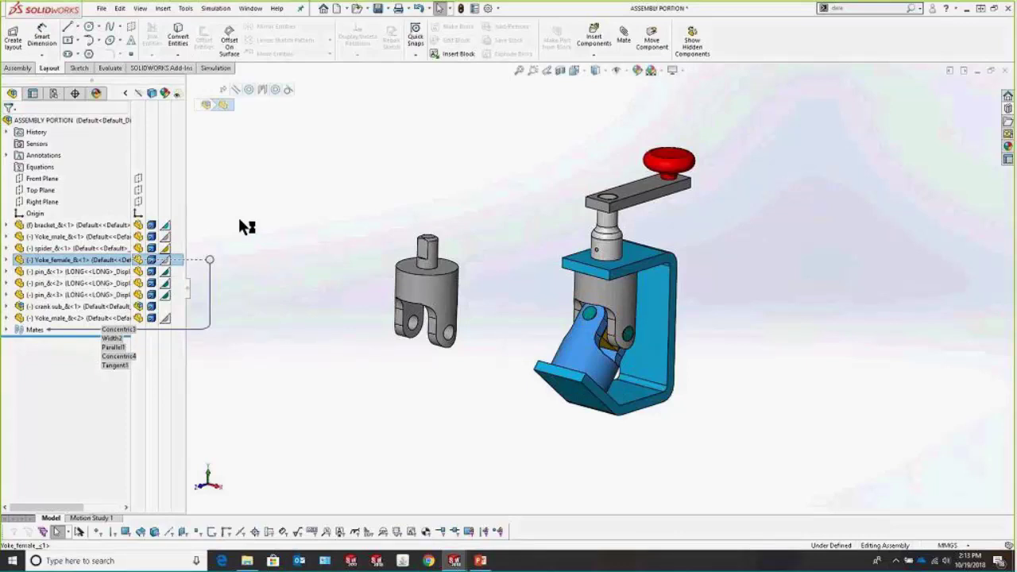
# - Advance the PowerPoint slide show to "Middle Mouse Select to Rotate Assembly about Axis", return to the SOLIDWORKS assembly and clear the selection
pyautogui.hotkey('alt', 'Tab')
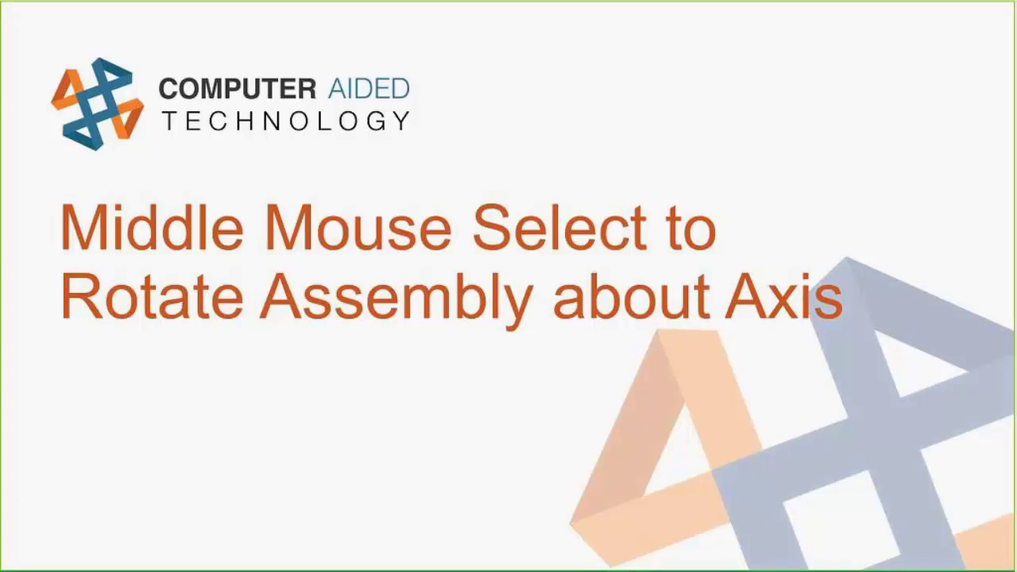
pyautogui.hotkey('alt', 'Tab')
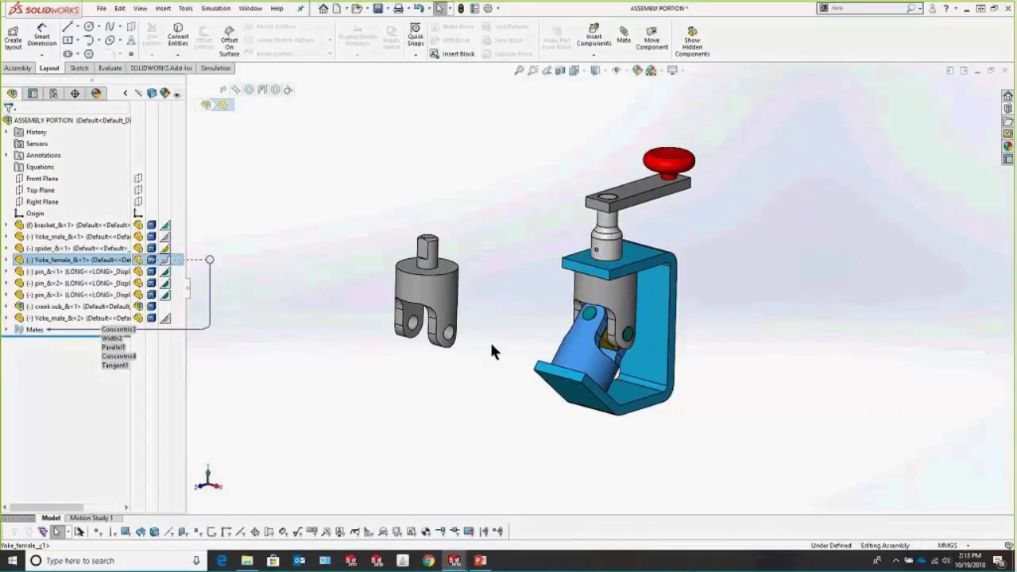
pyautogui.click(481, 333)
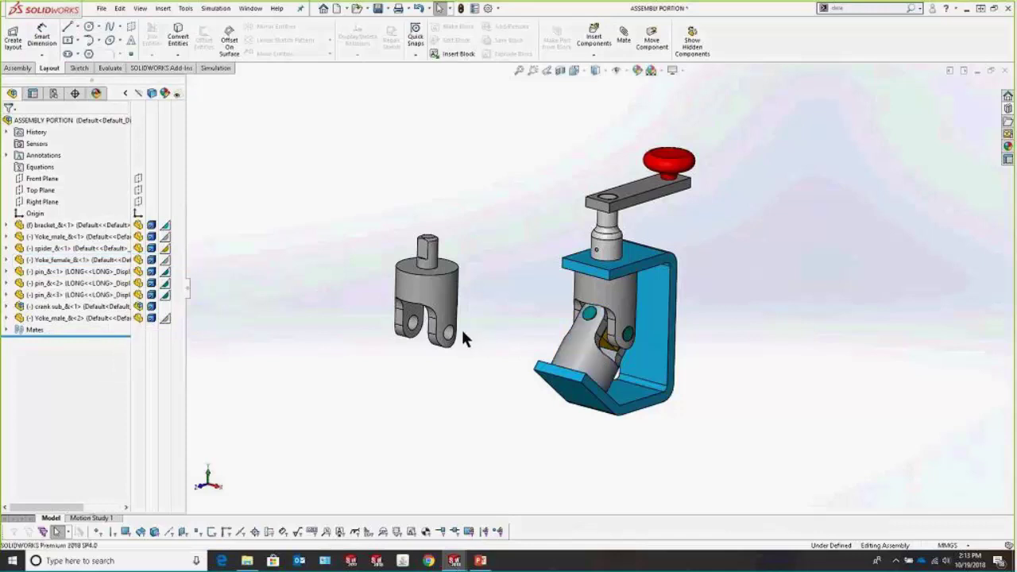
# - Rotate the assembly view about the axis of the lug hole in the copied male yoke
pyautogui.scroll(-3, 463, 330)
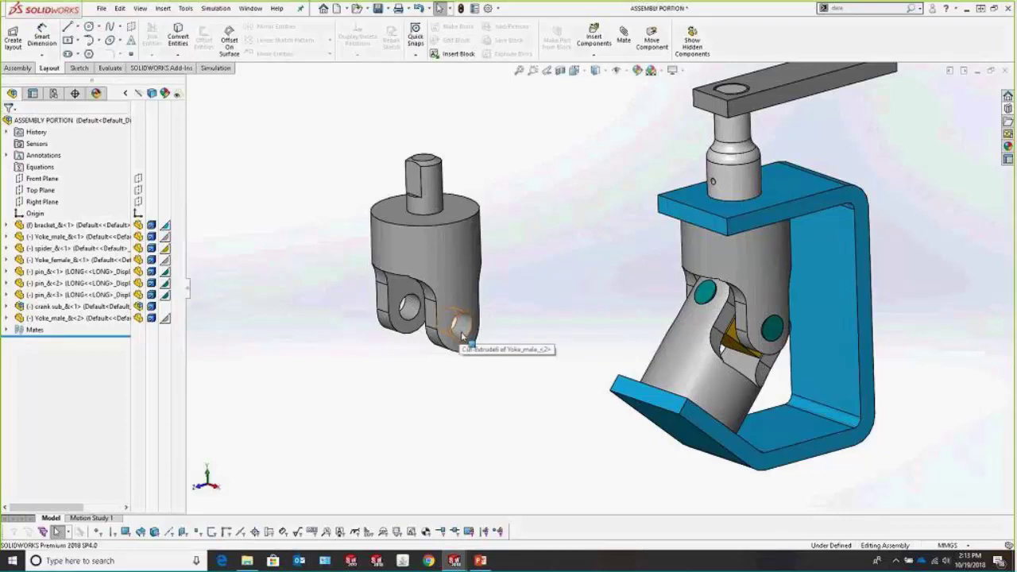
pyautogui.click(461, 332)
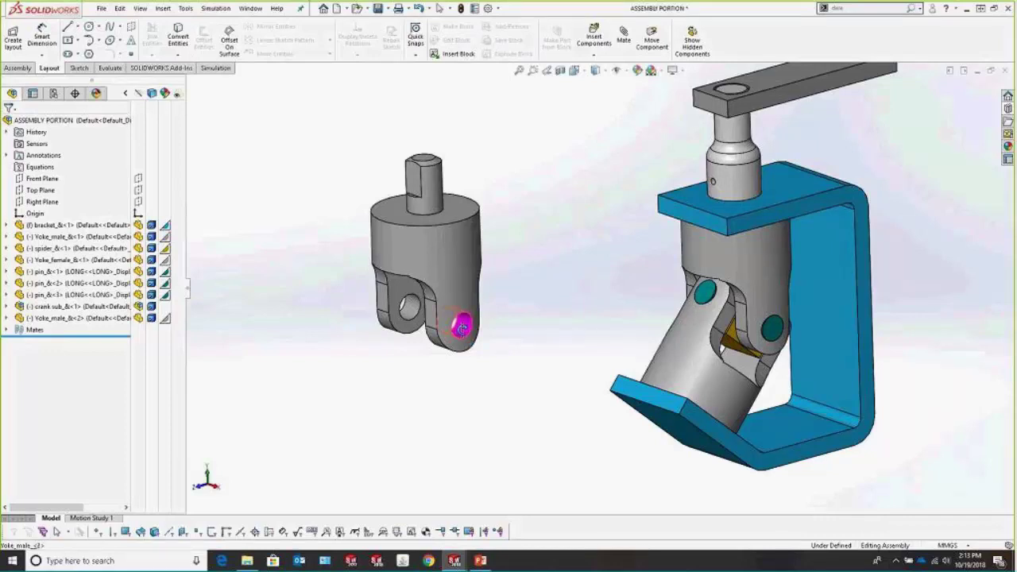
pyautogui.moveTo(461, 328); pyautogui.dragTo(437, 366)
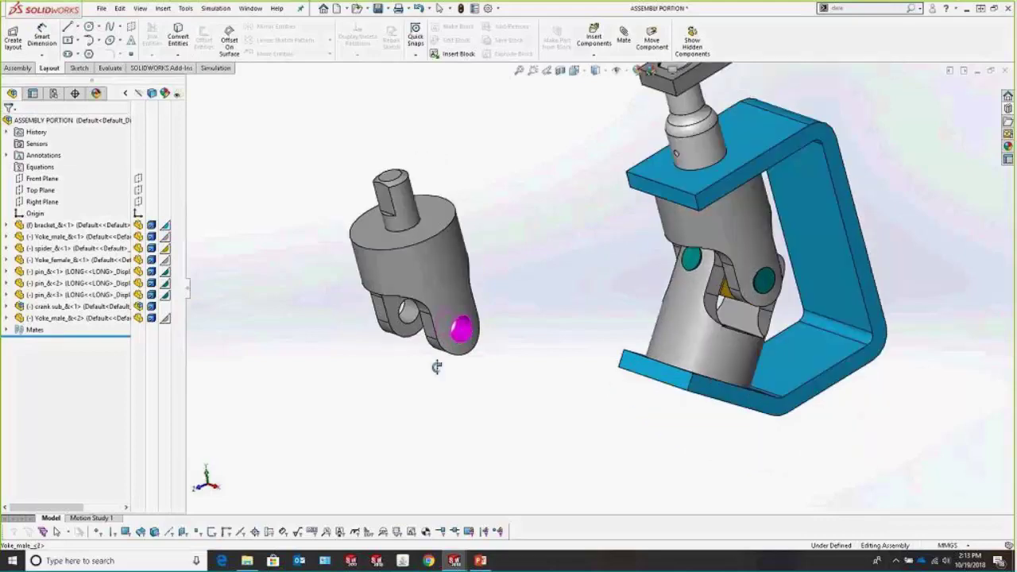
pyautogui.moveTo(436, 366); pyautogui.dragTo(397, 315, button='middle')
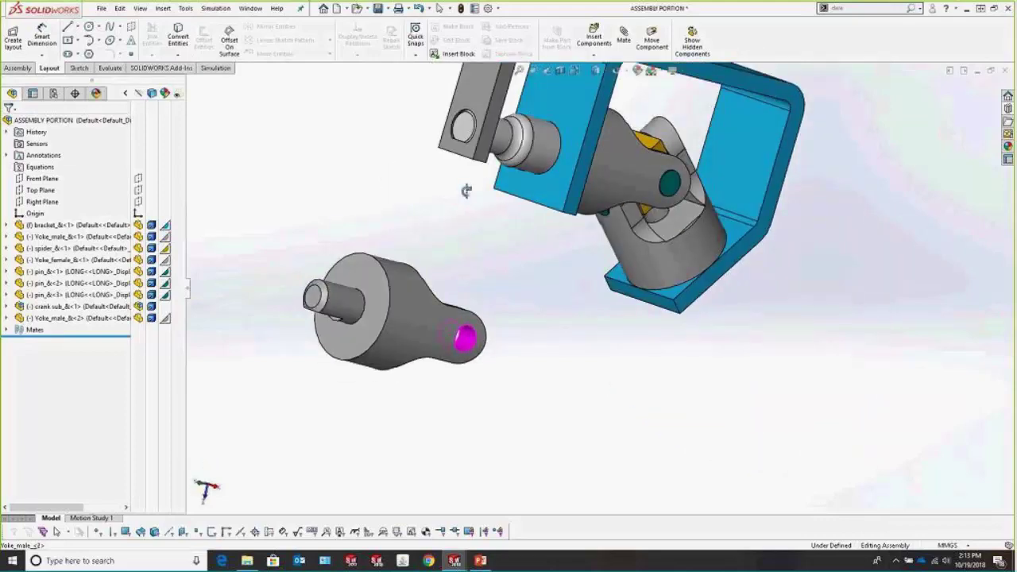
pyautogui.moveTo(465, 188); pyautogui.dragTo(459, 318, button='middle')
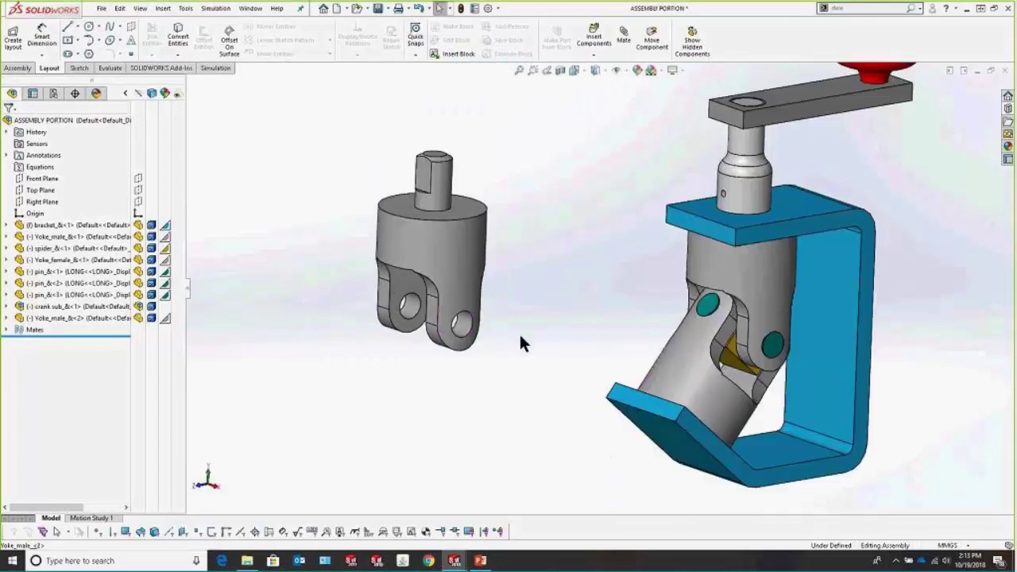
pyautogui.moveTo(521, 342); pyautogui.dragTo(305, 312, button='middle')
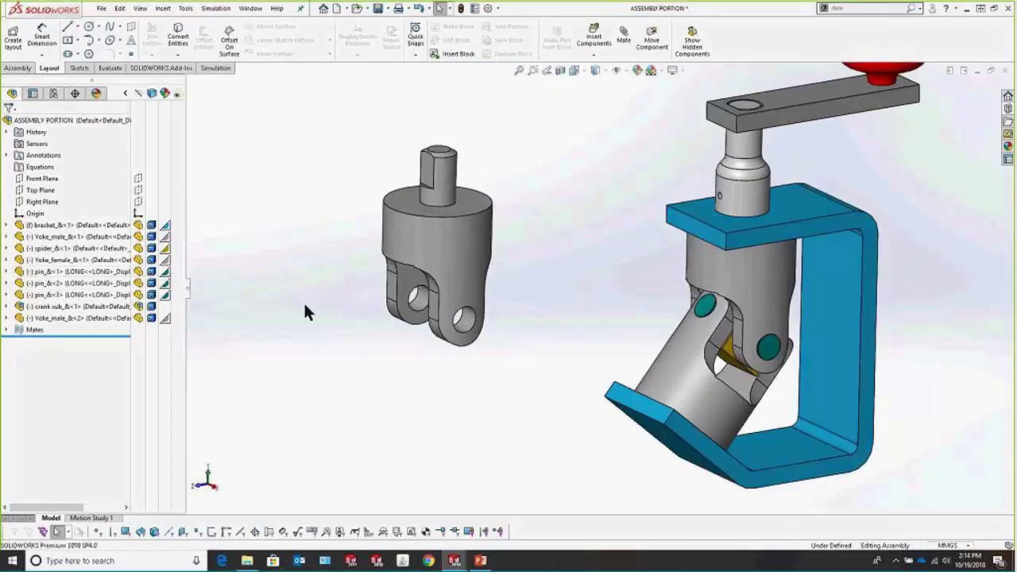
pyautogui.click(473, 320)
pyautogui.moveTo(495, 211); pyautogui.dragTo(545, 230, button='middle')
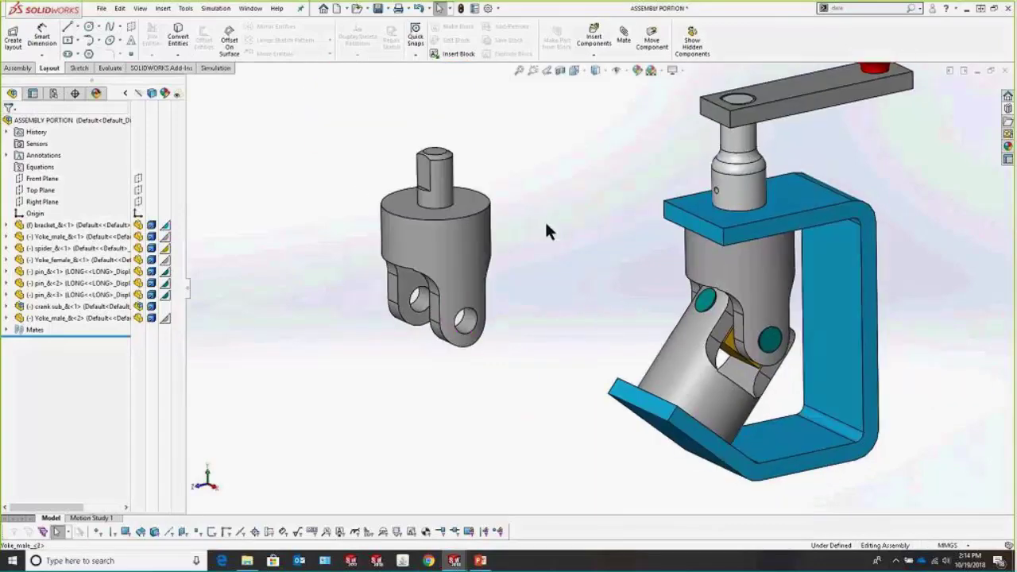
# - Advance the PowerPoint slide show to "Right Mouse Drag for Free Drag Rotate" and return to the SOLIDWORKS assembly
pyautogui.hotkey('alt', 'Tab')
pyautogui.press('Right')
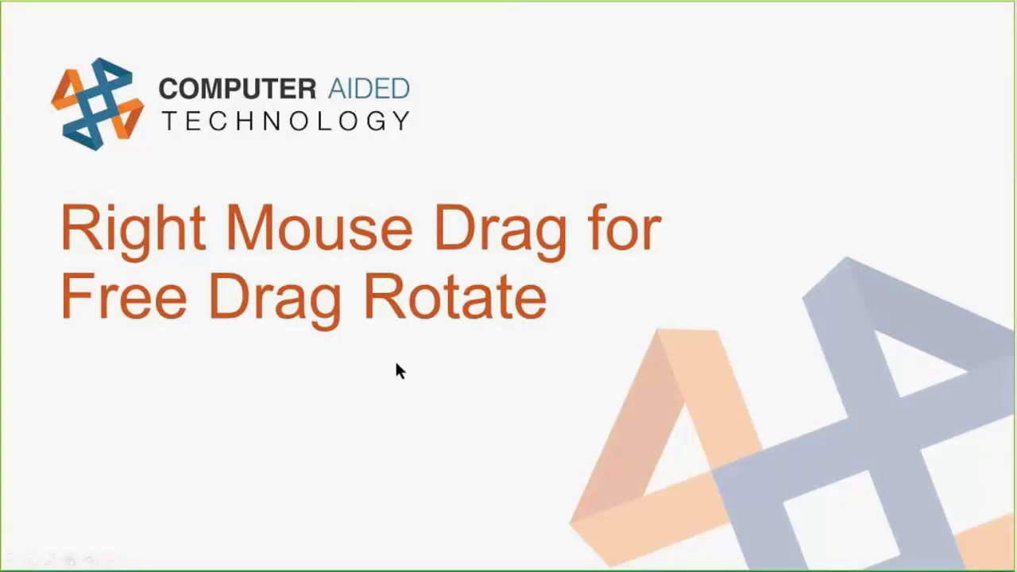
pyautogui.hotkey('alt', 'Tab')
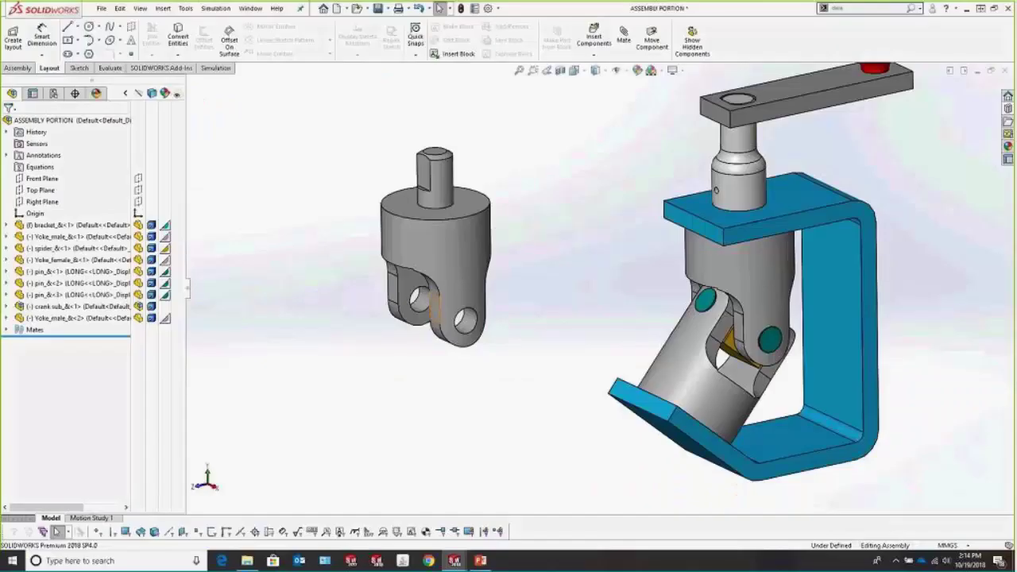
# - Turn the copied male yoke slightly about its shaft using Rotate Component with Free Drag
pyautogui.moveTo(494, 247); pyautogui.dragTo(436, 222, button='middle')
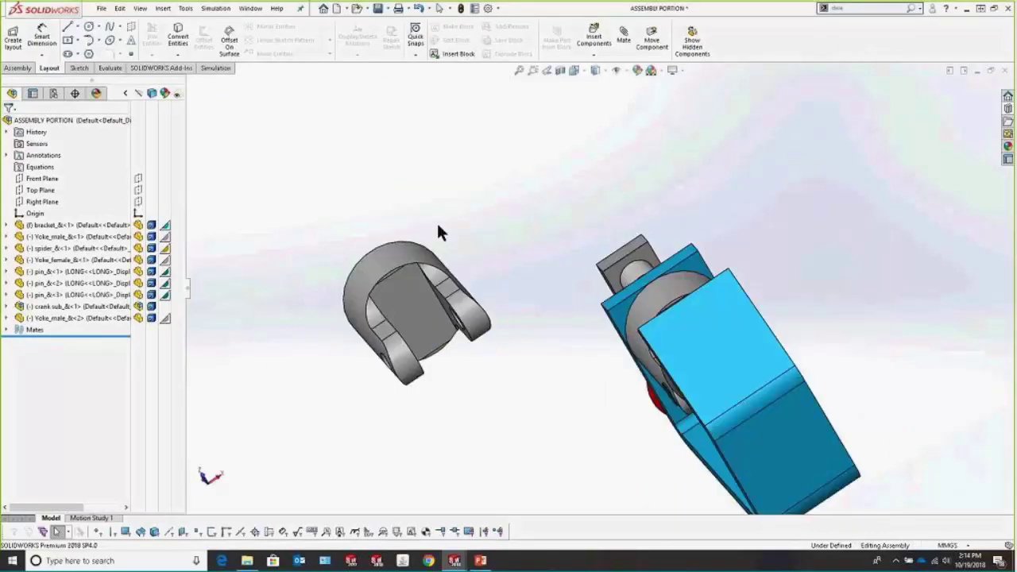
pyautogui.moveTo(400, 304); pyautogui.dragTo(601, 451, button='middle')
pyautogui.press('z')
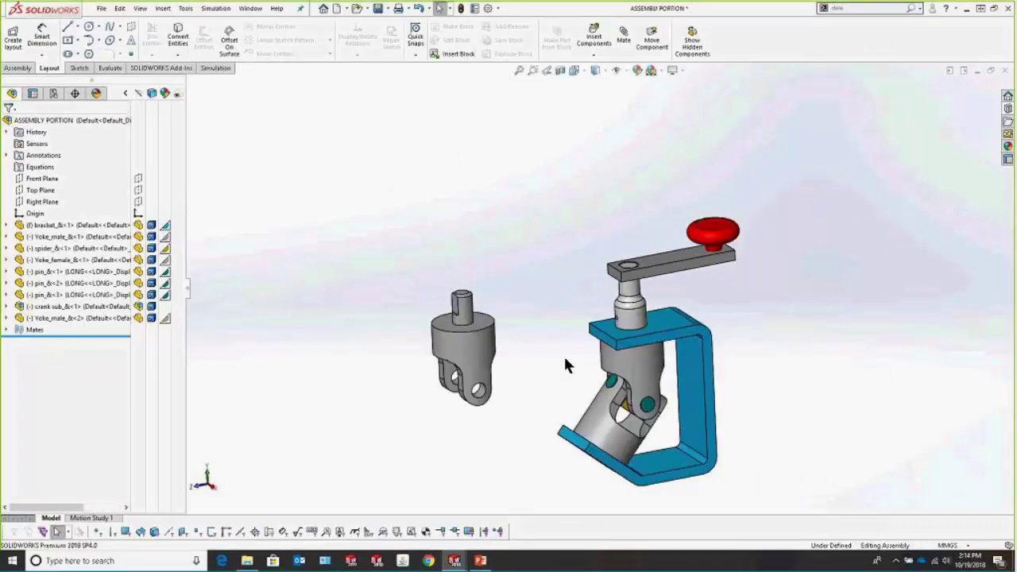
pyautogui.scroll(-3, 546, 380)
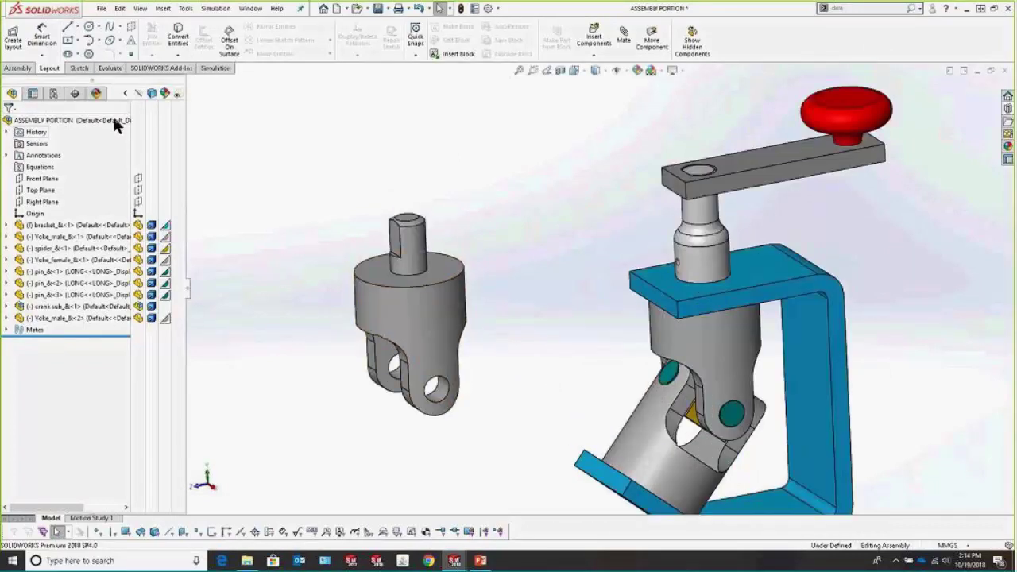
pyautogui.click(18, 68)
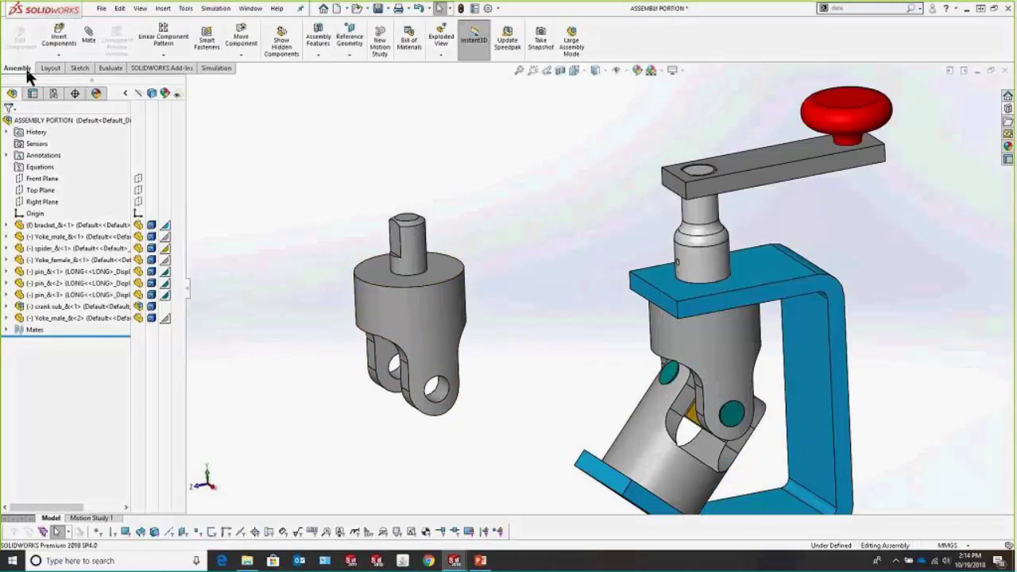
pyautogui.click(242, 53)
pyautogui.click(243, 81)
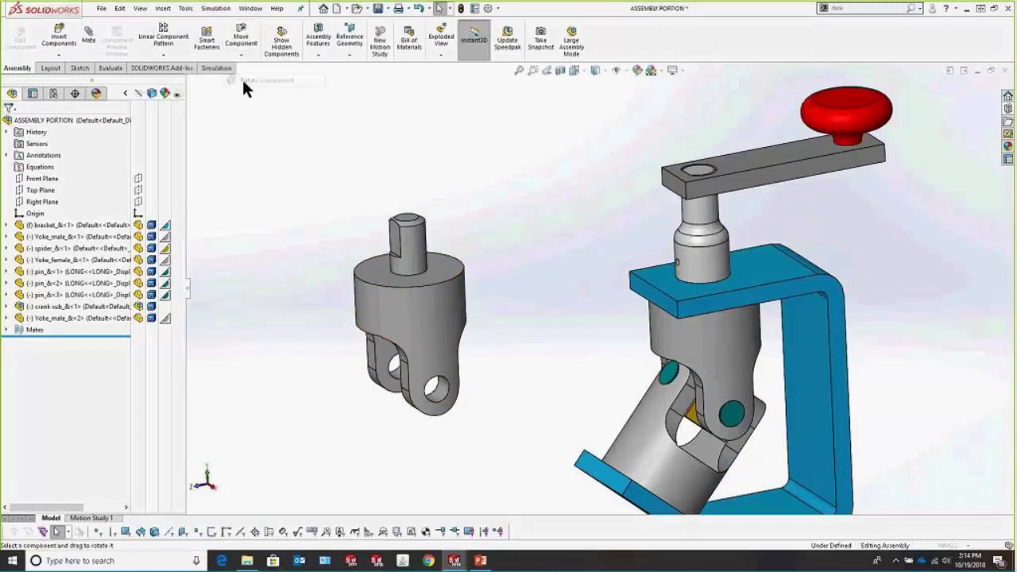
pyautogui.moveTo(406, 327); pyautogui.dragTo(445, 274)
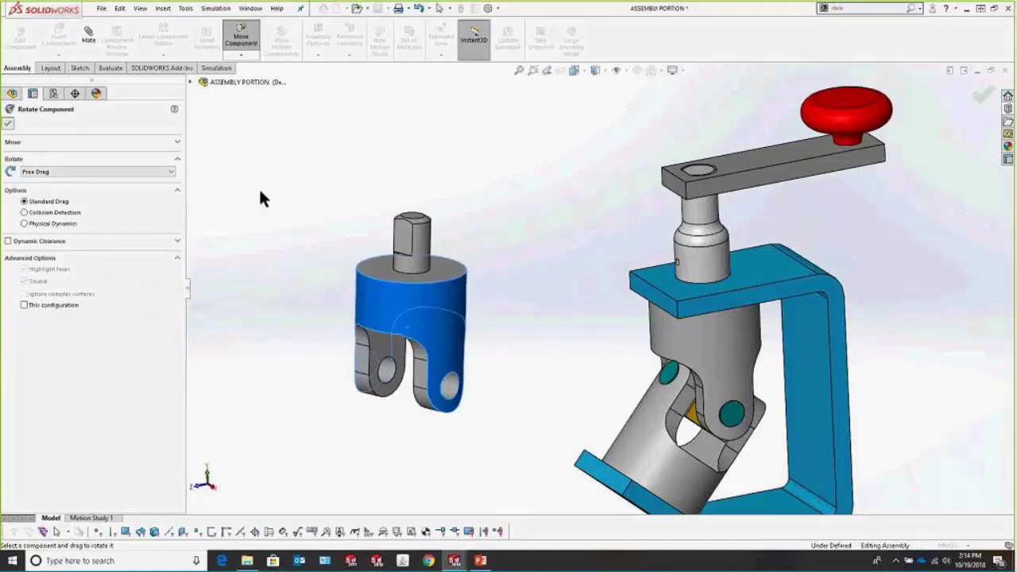
pyautogui.press('Escape')
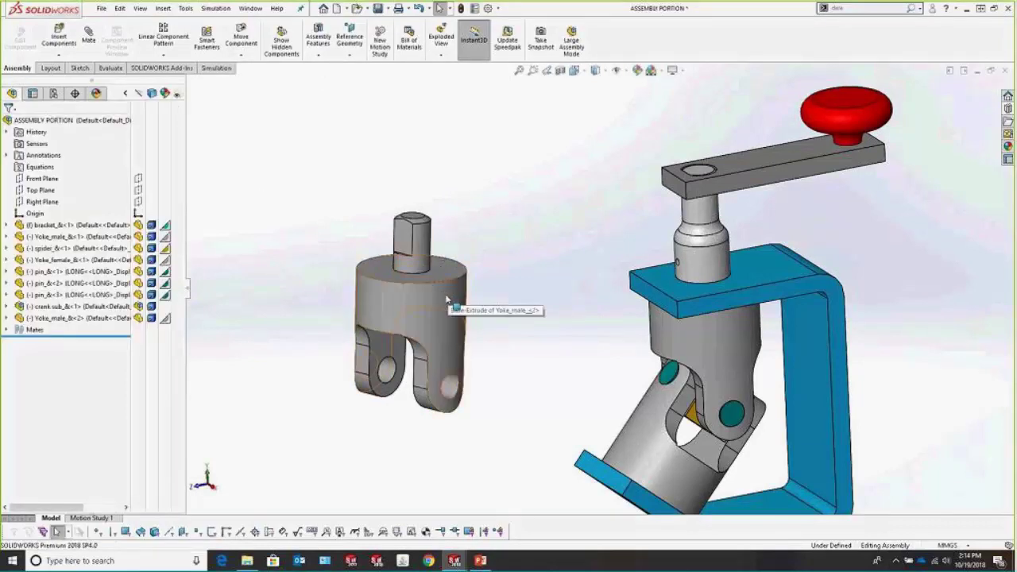
# - Freely rotate the copied male yoke directly, without the Rotate Component command, until its shaft lies roughly horizontal
pyautogui.moveTo(448, 301); pyautogui.dragTo(267, 334, button='right')
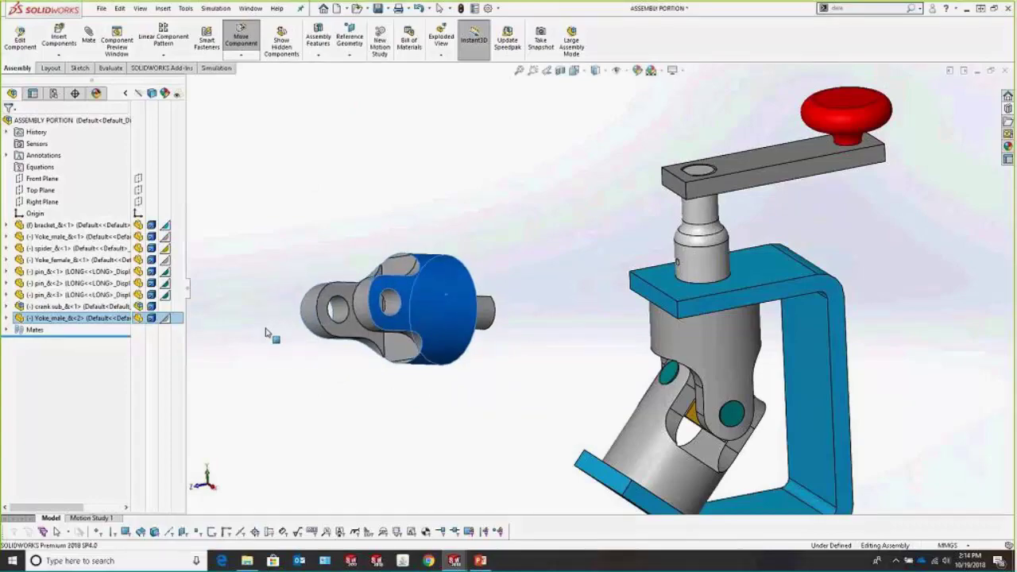
pyautogui.press('Escape')
# - Advance the PowerPoint slide show to "Preview Window in Assembly" and return to the SOLIDWORKS assembly
pyautogui.hotkey('alt', 'Tab')
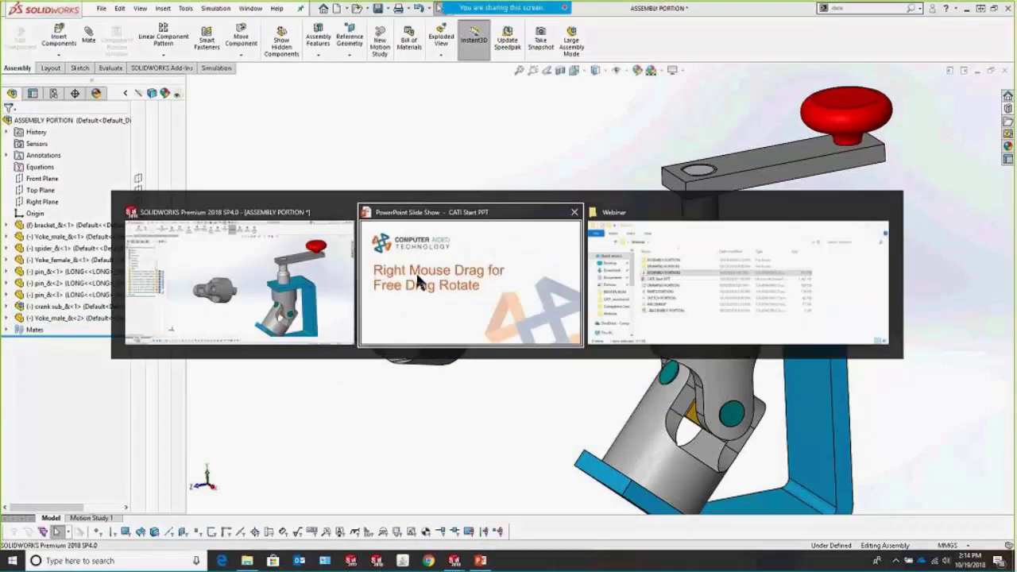
pyautogui.press('Right')
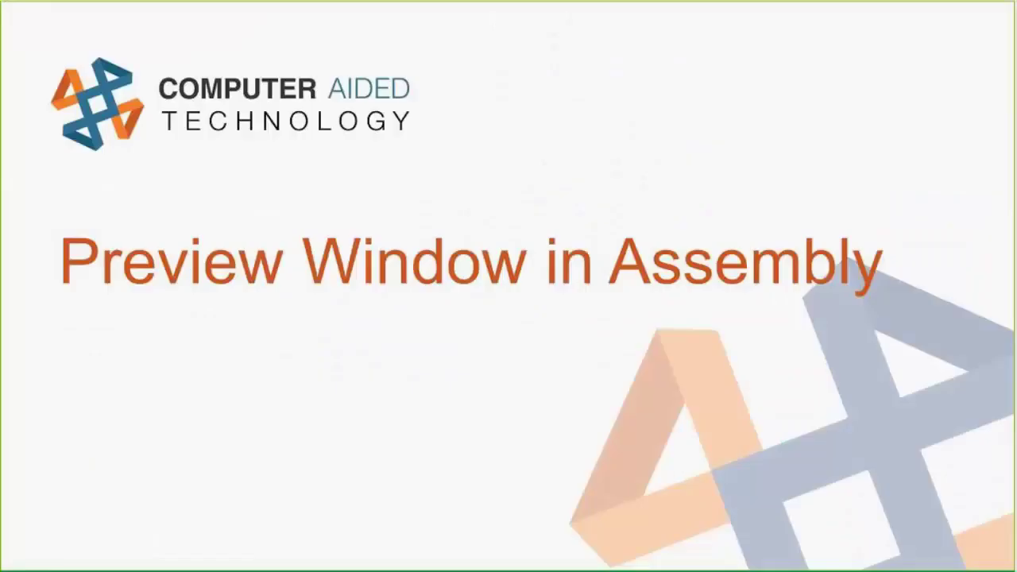
pyautogui.hotkey('alt', 'Tab')
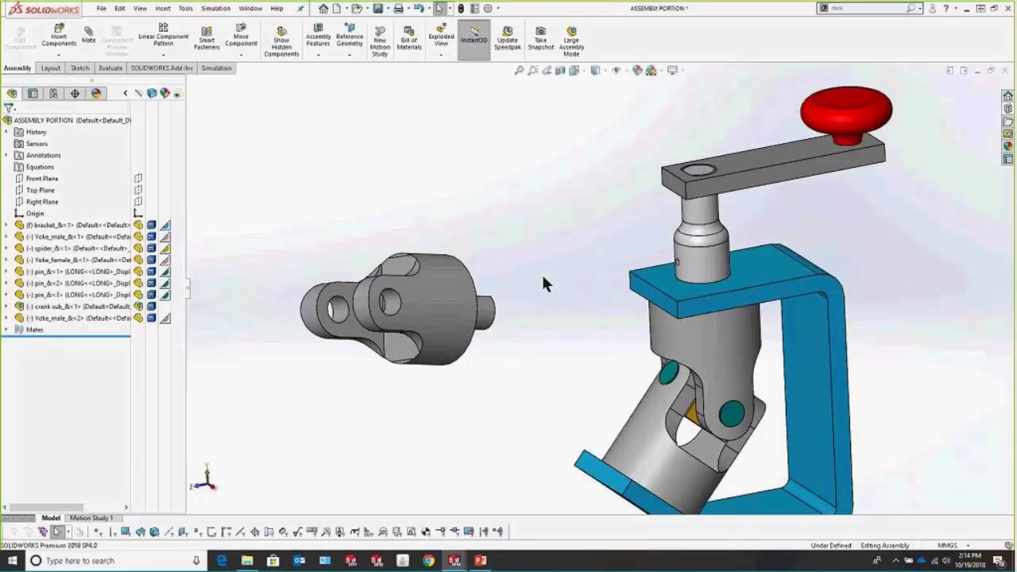
# - Open the yellow spider between the two yokes in a component preview window
pyautogui.scroll(-5, 635, 381)
pyautogui.scroll(3, 609, 412)
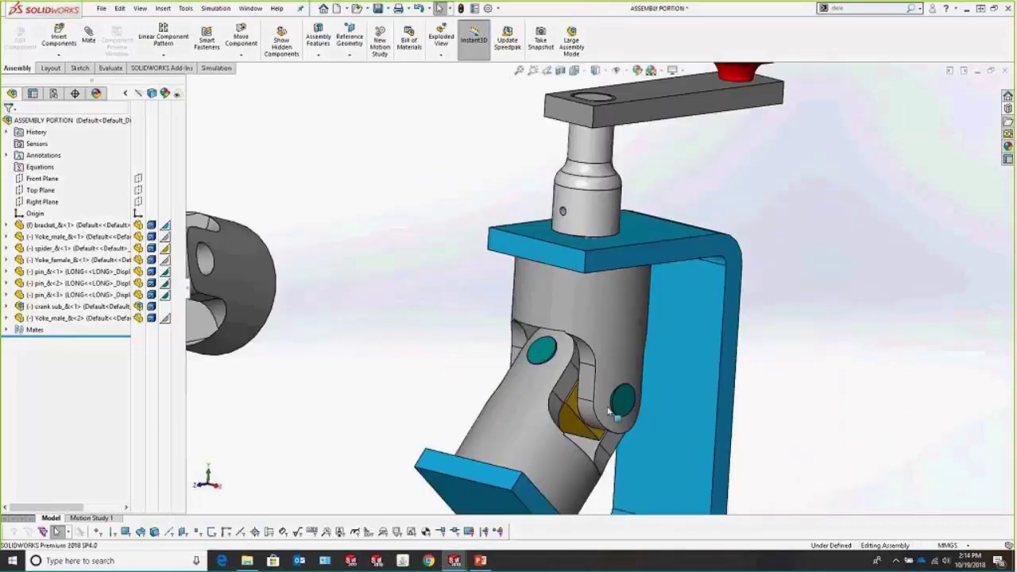
pyautogui.scroll(-3, 609, 412)
pyautogui.click(541, 402)
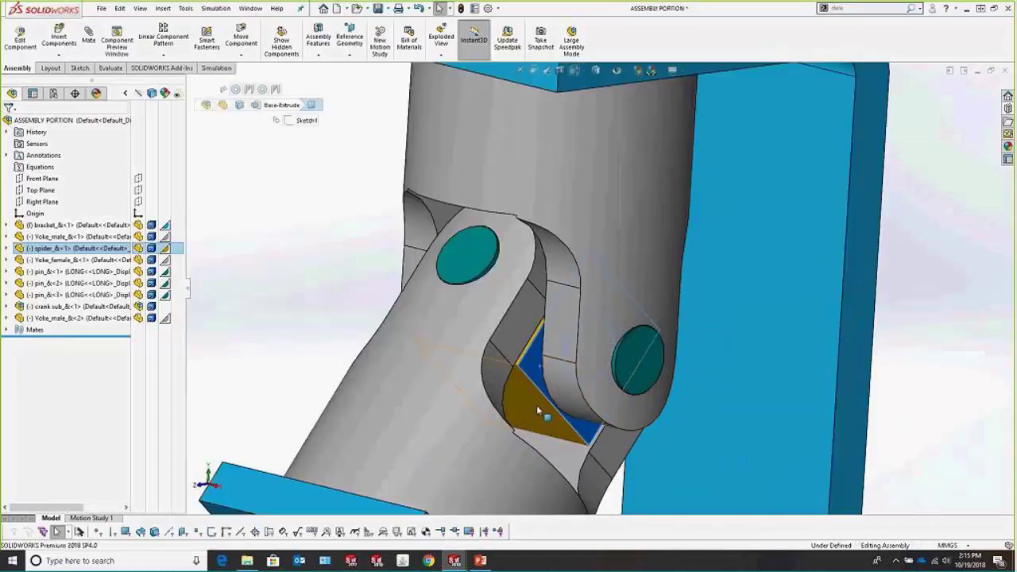
pyautogui.scroll(4, 595, 298)
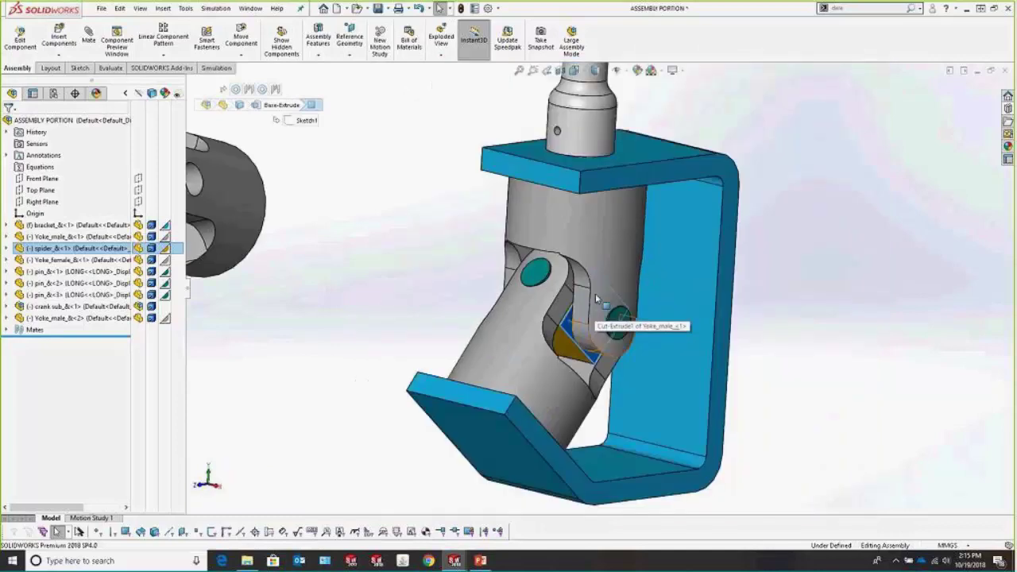
pyautogui.moveTo(596, 298); pyautogui.dragTo(577, 310, button='middle')
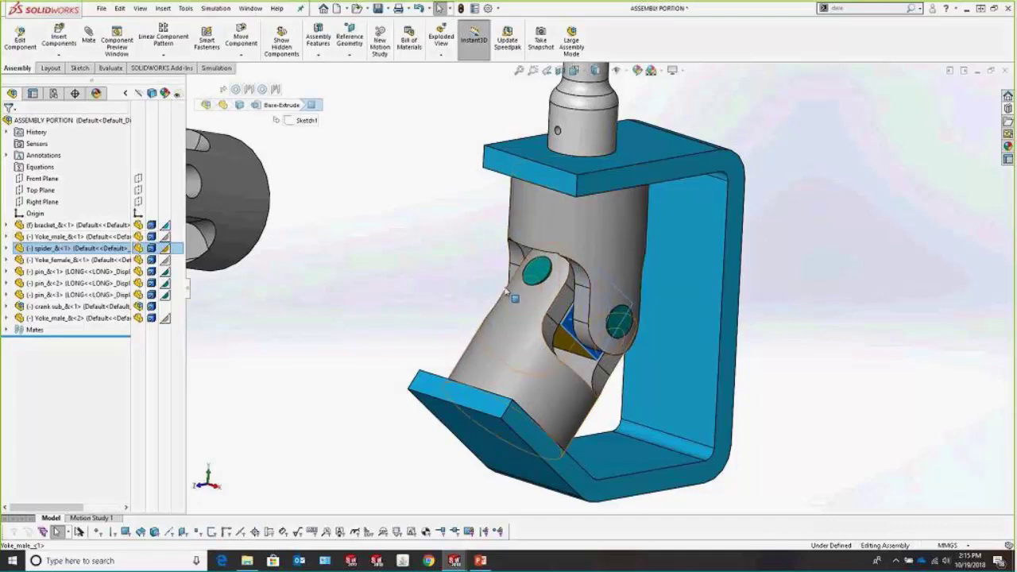
pyautogui.click(393, 269)
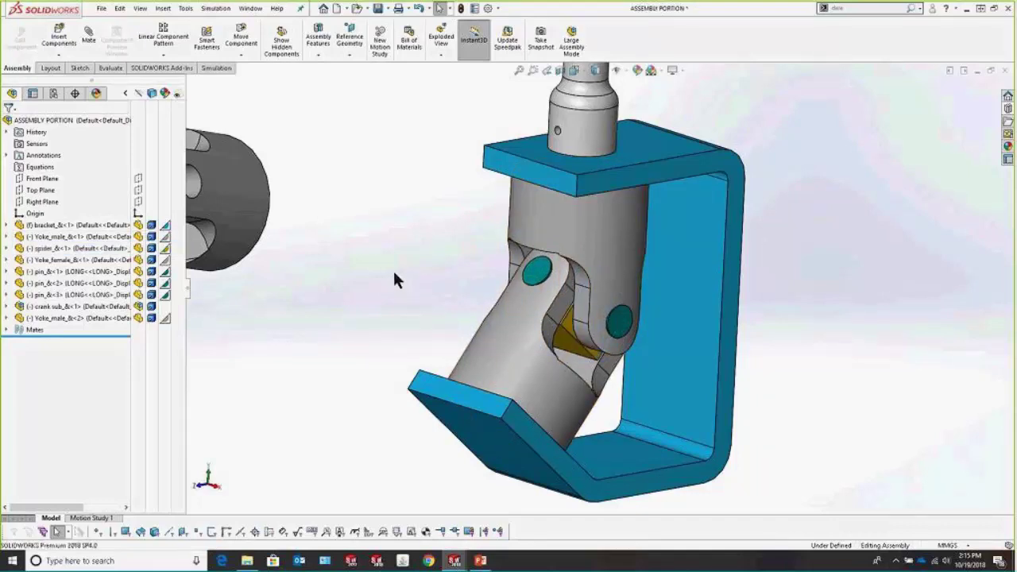
pyautogui.click(558, 342)
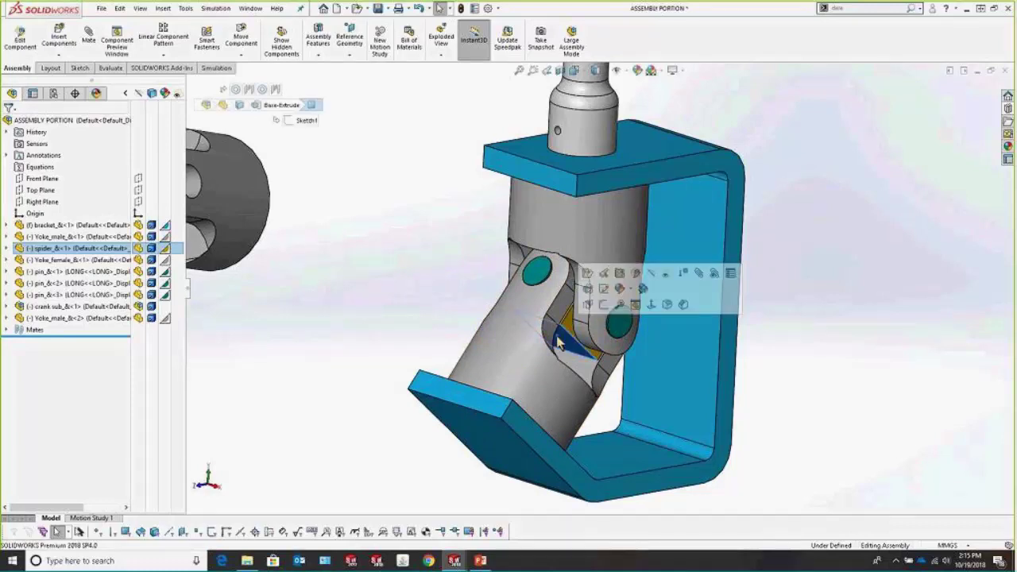
pyautogui.click(635, 305)
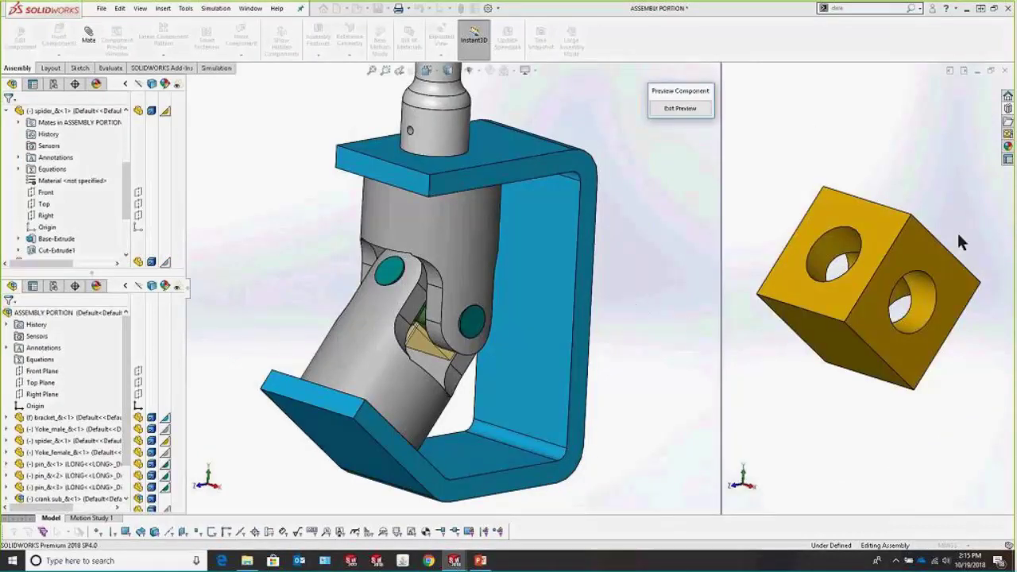
# - Select different outer faces of the spider in the preview window, ending with the inner face of one of its holes
pyautogui.click(915, 252)
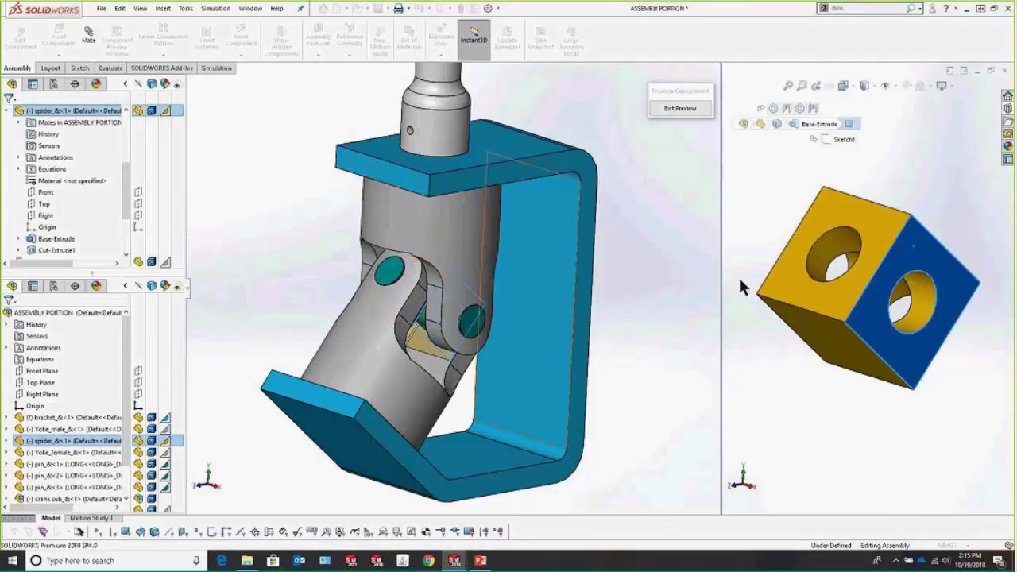
pyautogui.click(805, 327)
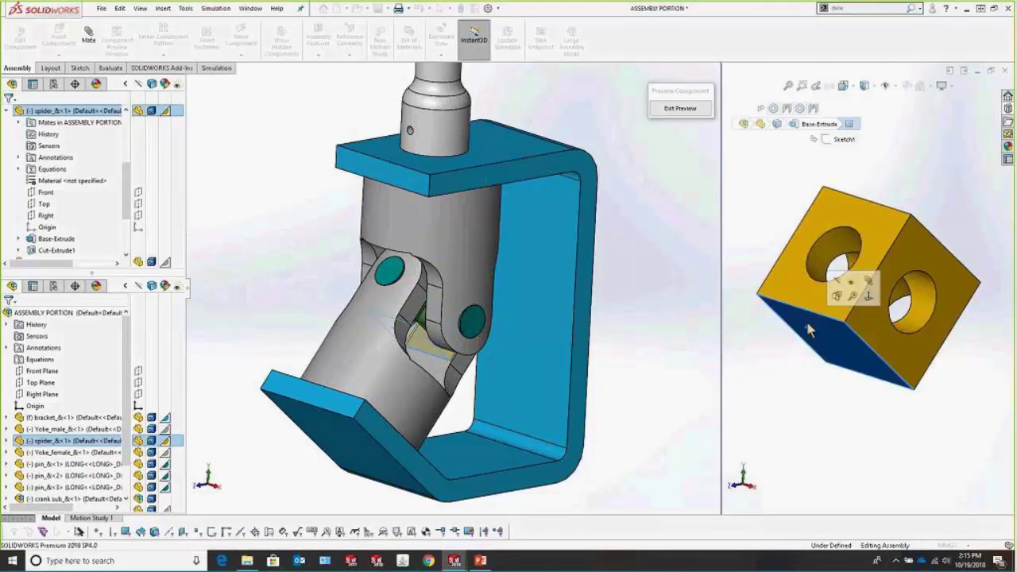
pyautogui.click(818, 279)
pyautogui.click(833, 256)
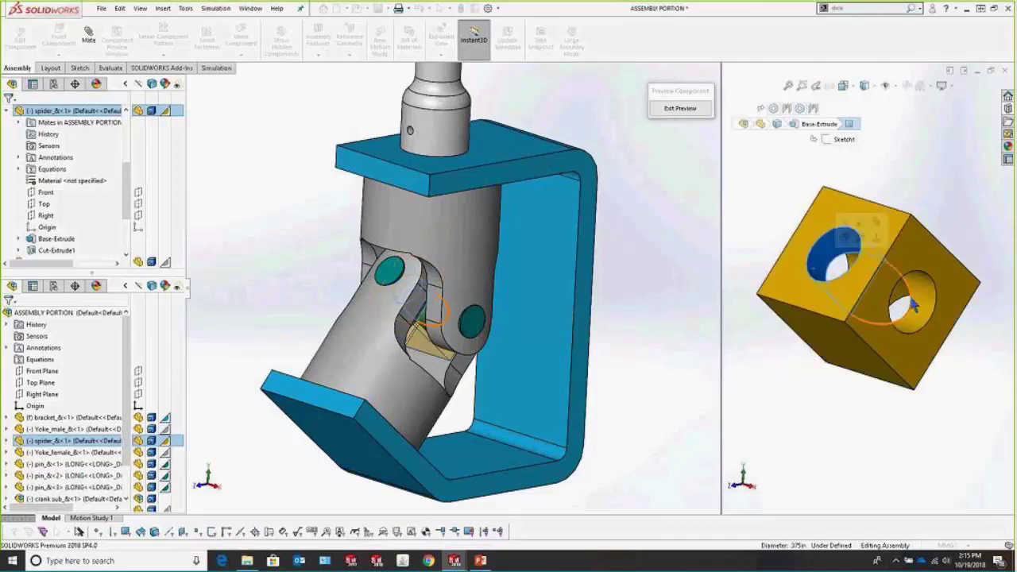
# - Leave the spider's component preview and advance the PowerPoint slide show to "View Mates on a Part" before returning to the SOLIDWORKS assembly
pyautogui.click(912, 304)
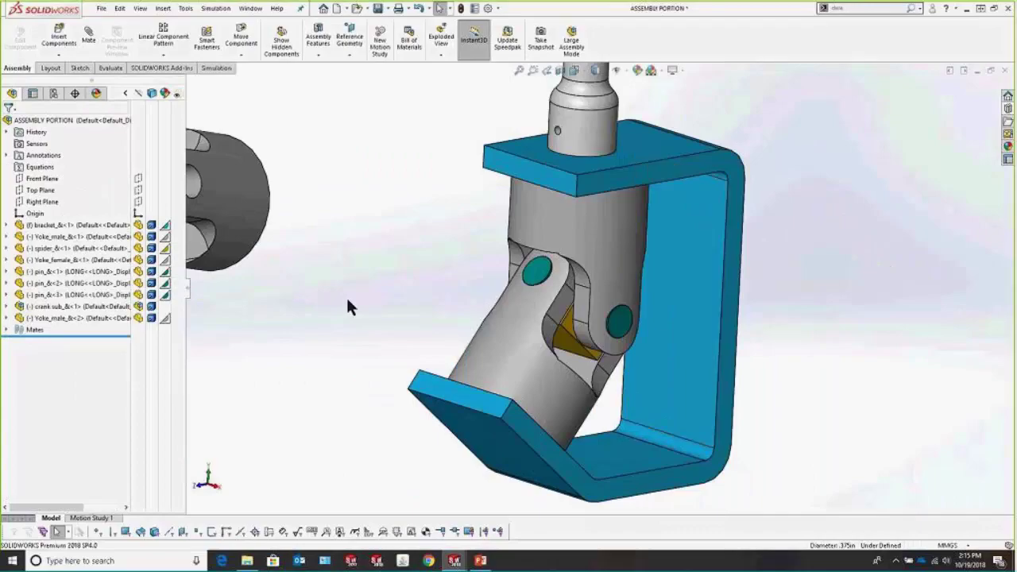
pyautogui.hotkey('alt', 'Tab')
pyautogui.press('Right')
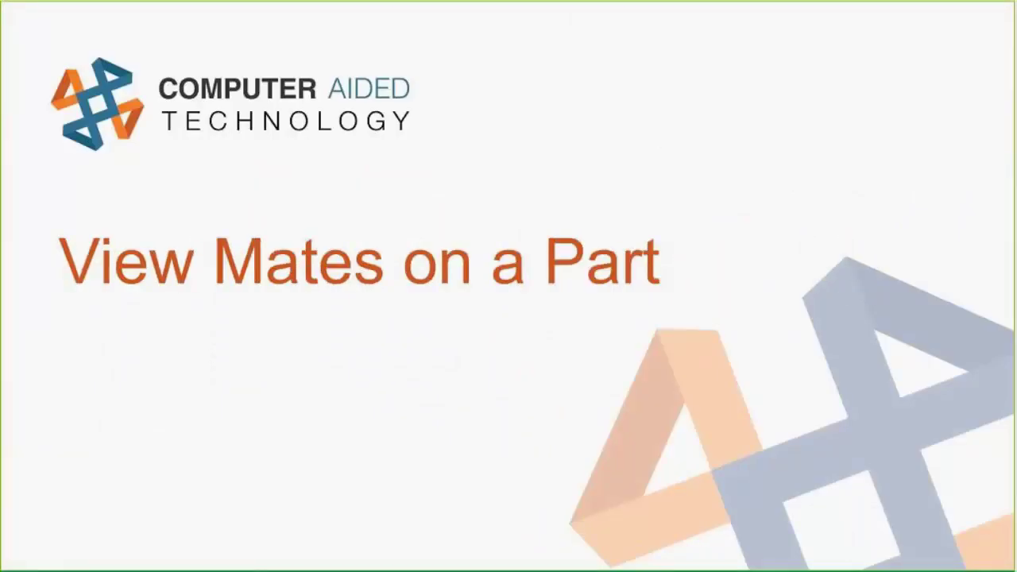
pyautogui.hotkey('alt', 'Tab')
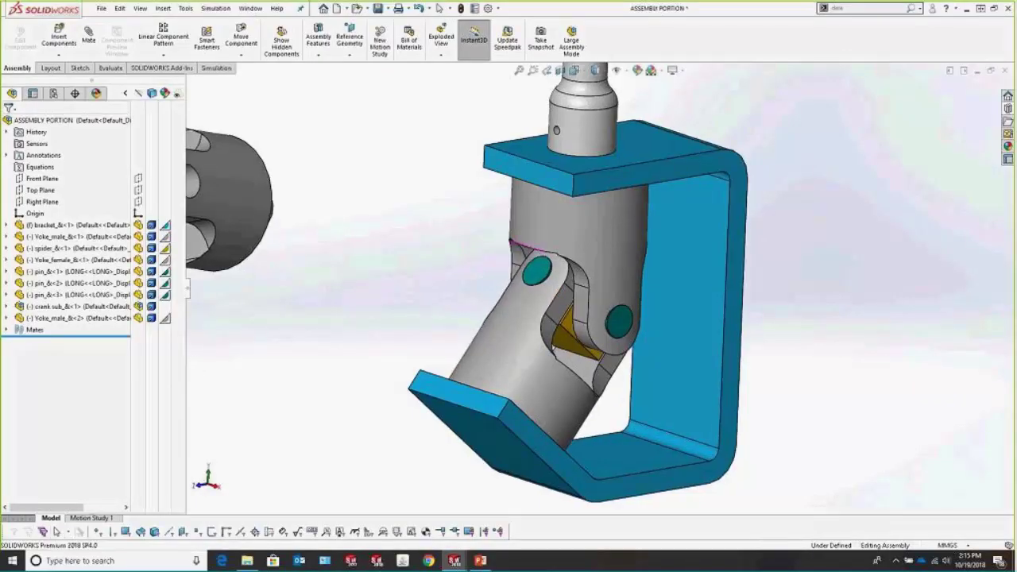
# - View the mates of the gray female yoke seated on the bracket's angled lower flange
pyautogui.moveTo(513, 242); pyautogui.dragTo(595, 224, button='middle')
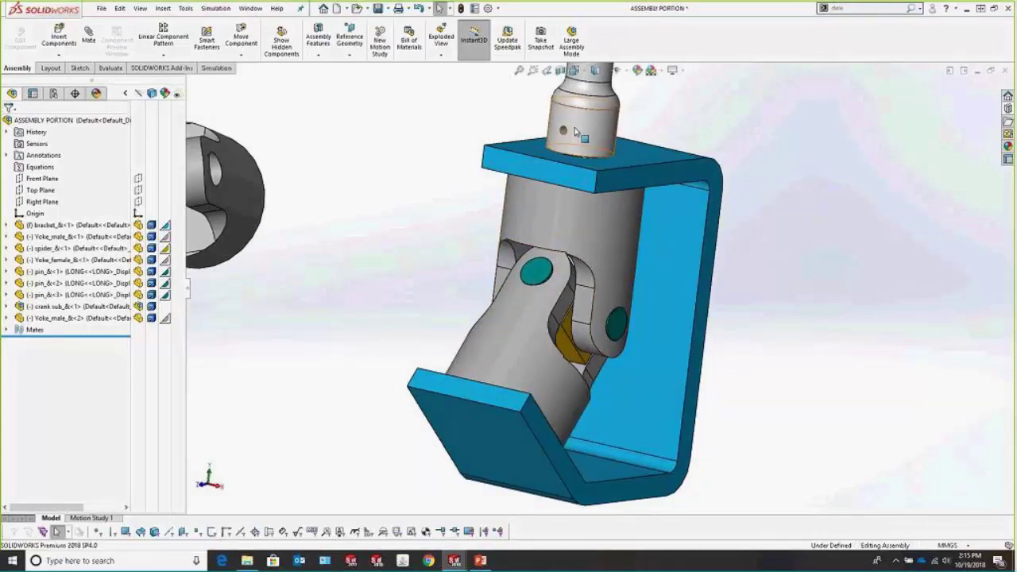
pyautogui.click(523, 326)
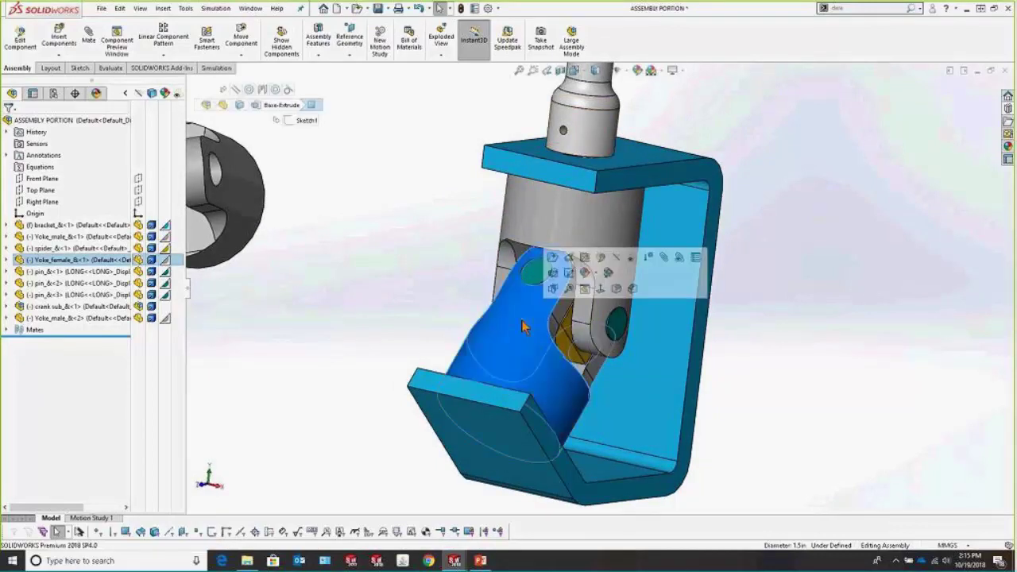
pyautogui.click(677, 259)
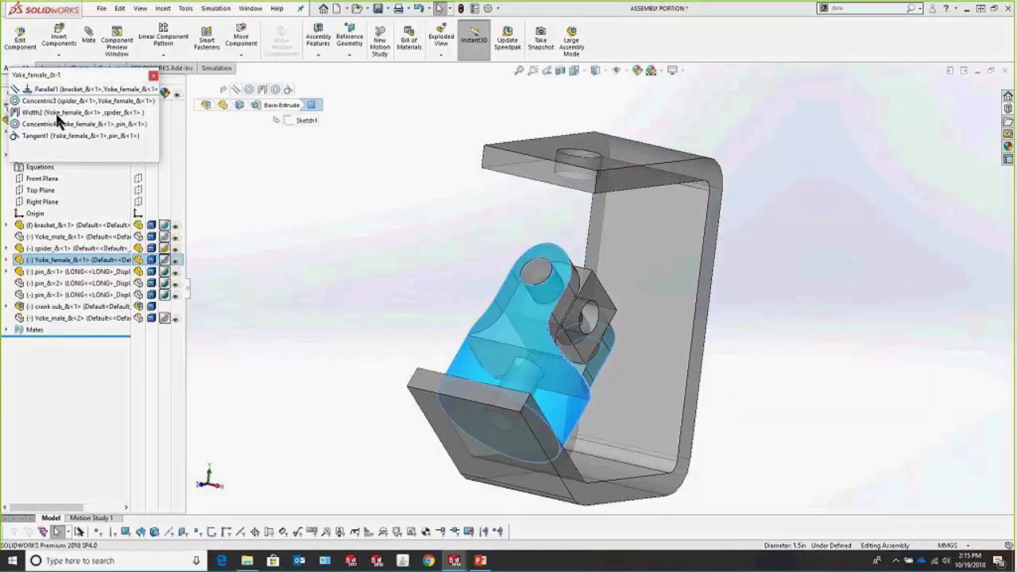
# - Highlight the concentric mate between the spider and the female yoke, inspect its faces, and close the mate list
pyautogui.click(59, 105)
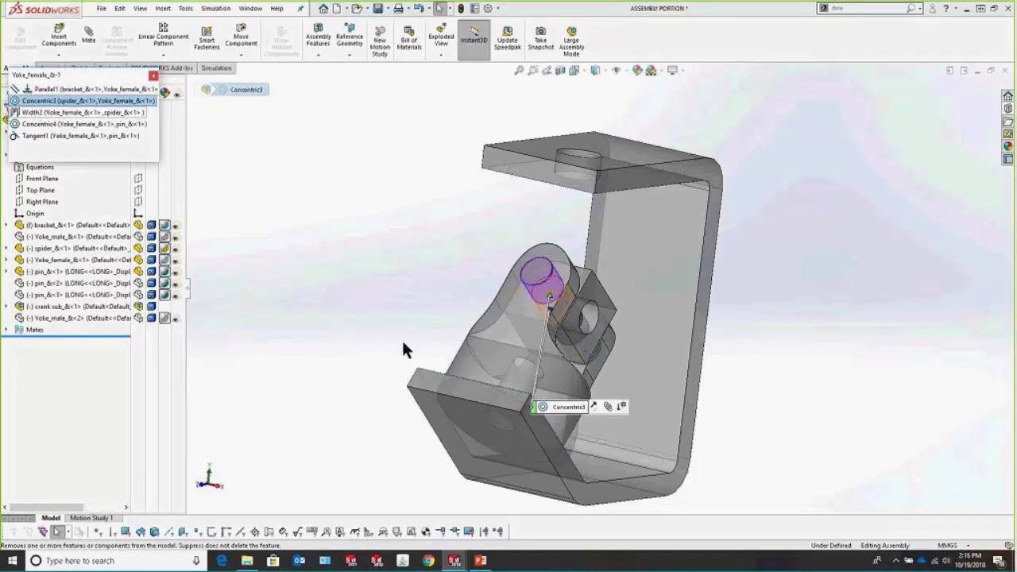
pyautogui.moveTo(404, 348); pyautogui.dragTo(517, 285, button='middle')
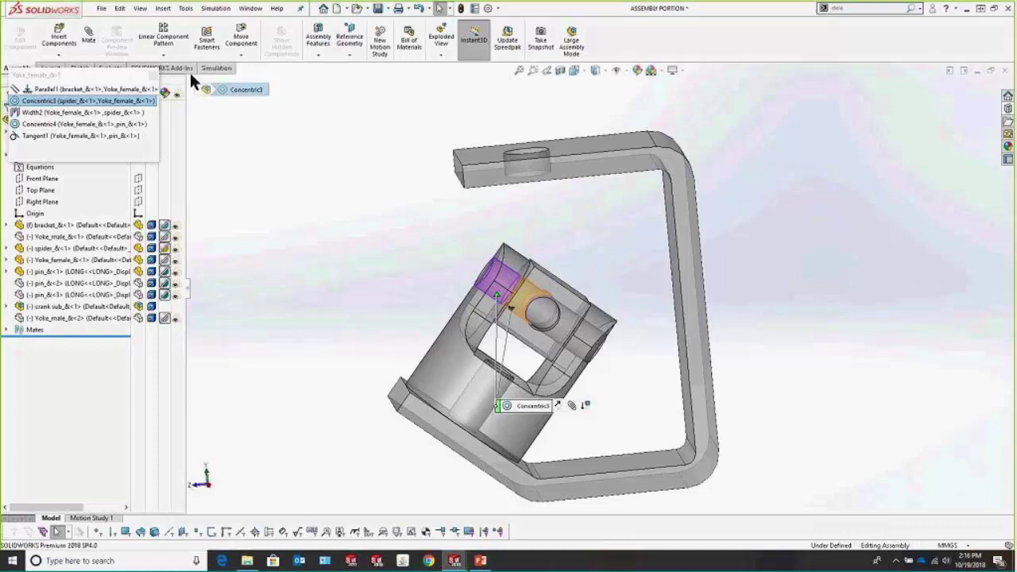
pyautogui.click(158, 76)
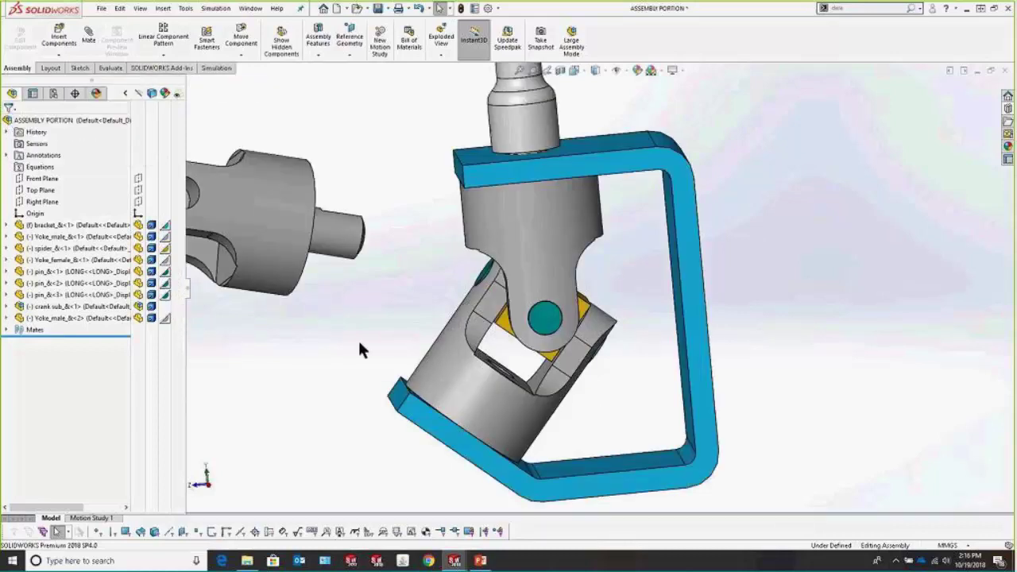
# - Advance the PowerPoint slide show to the next tip and return to the SOLIDWORKS assembly
pyautogui.hotkey('alt', 'Tab')
pyautogui.click(411, 320)
pyautogui.press('Right')
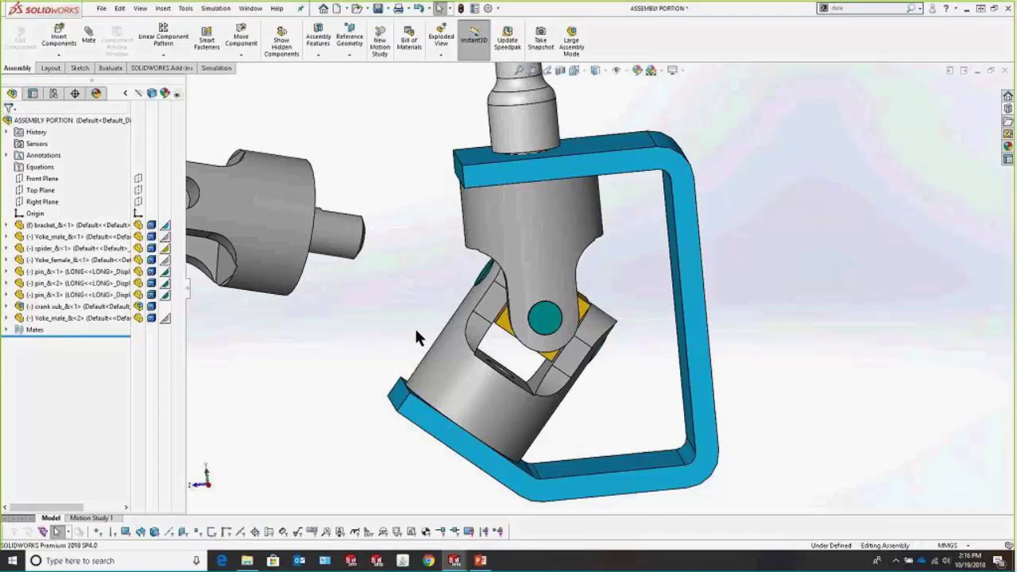
# - Filter the assembly's FeatureManager tree by "pin" and select the first and the third pin in the filtered tree
pyautogui.click(77, 106)
pyautogui.write('pin')
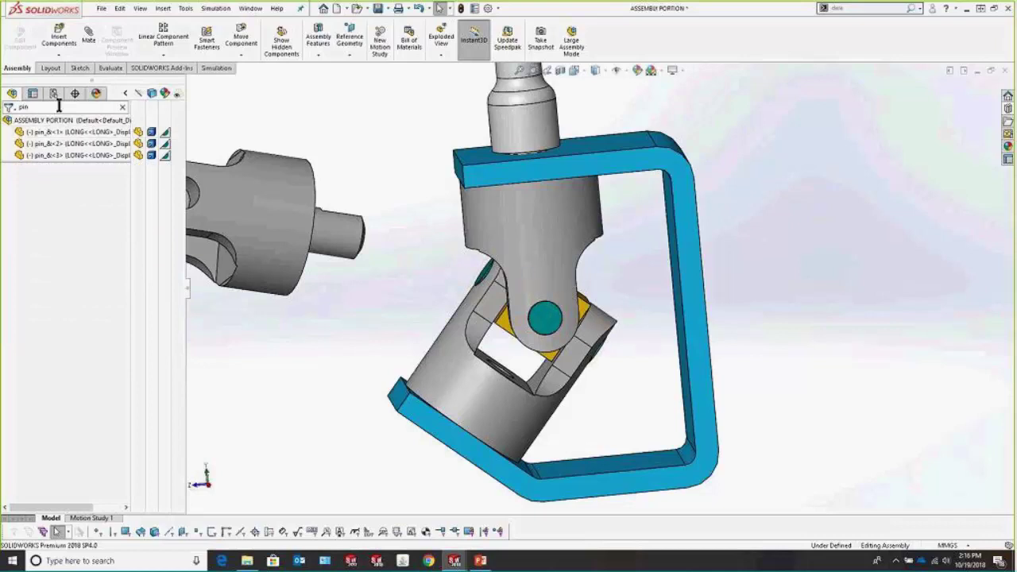
pyautogui.click(51, 141)
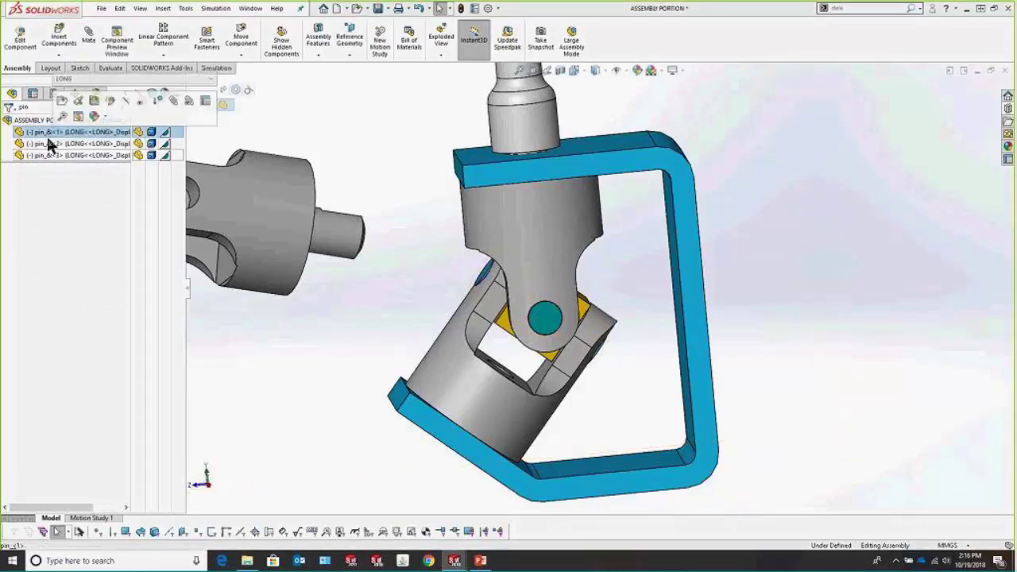
pyautogui.click(46, 155)
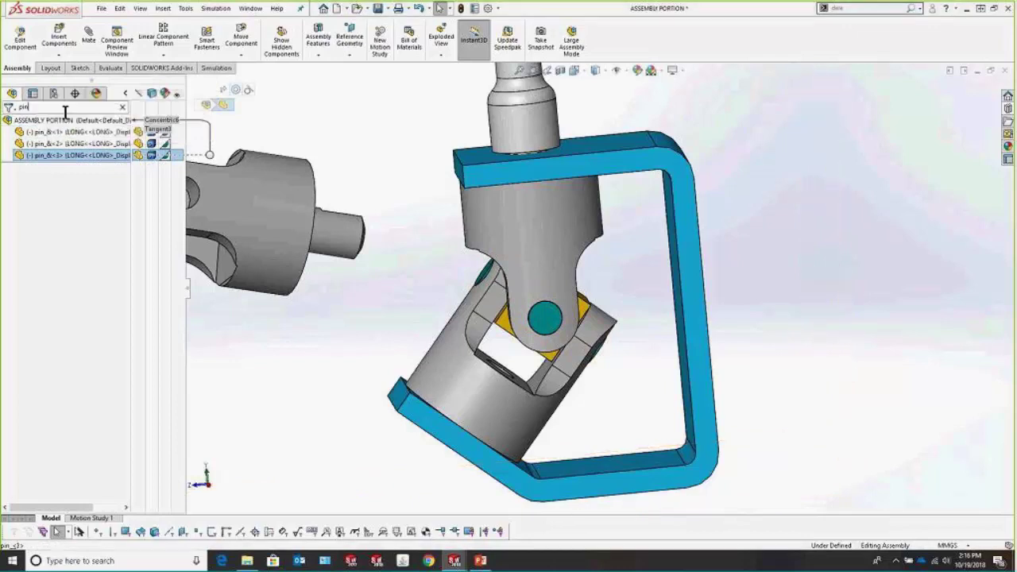
# - Filter the assembly tree by "sket" instead, and clear the filter to restore the full tree
pyautogui.press('BackSpace')
pyautogui.press('BackSpace')
pyautogui.press('BackSpace')
pyautogui.write('ske')
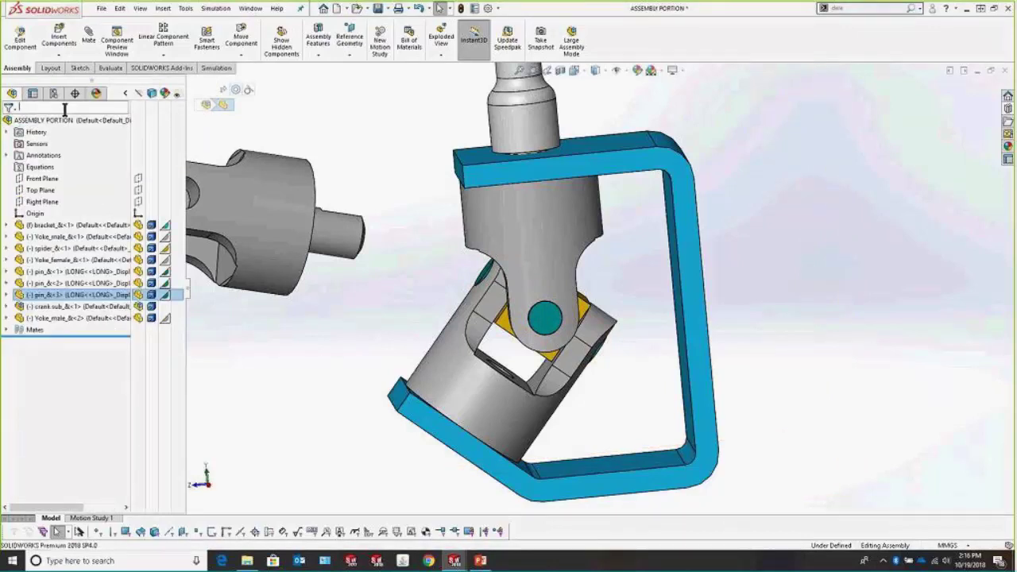
pyautogui.write('t')
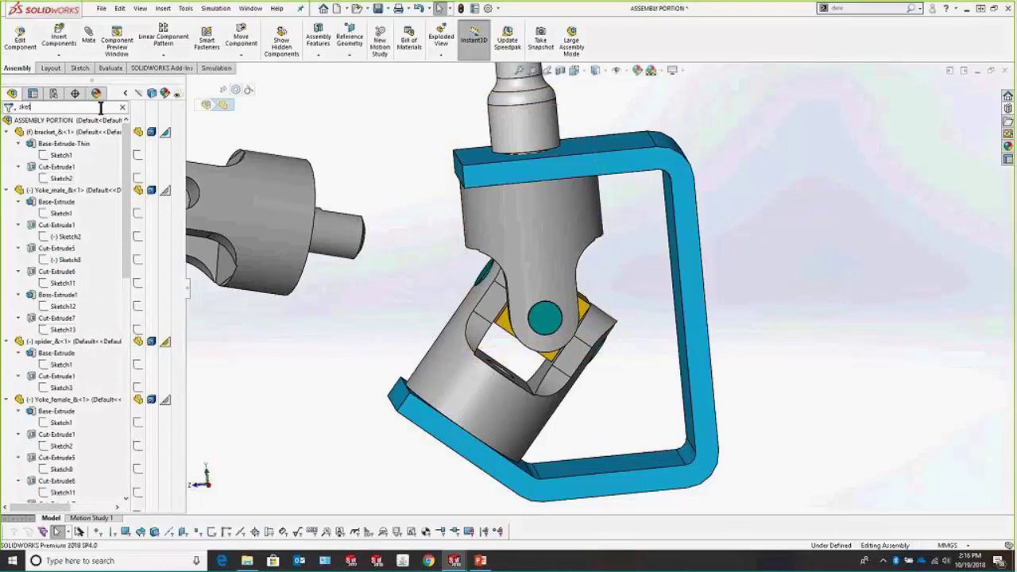
pyautogui.click(122, 106)
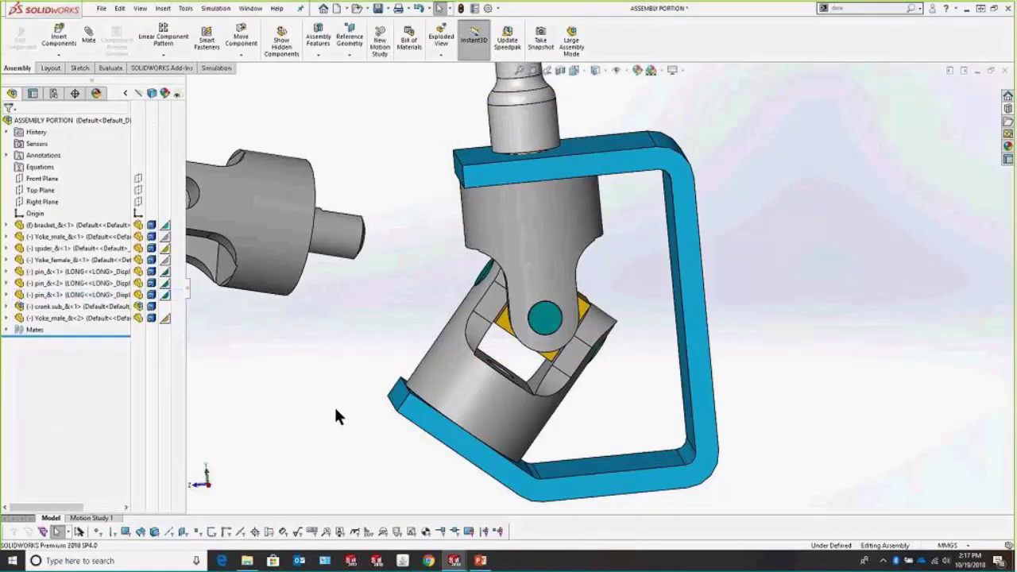
# - Show the "Mouse Gestures" slide, return to the SOLIDWORKS assembly, and bring up the mouse gesture wheel without choosing a view
pyautogui.hotkey('alt', 'Tab')
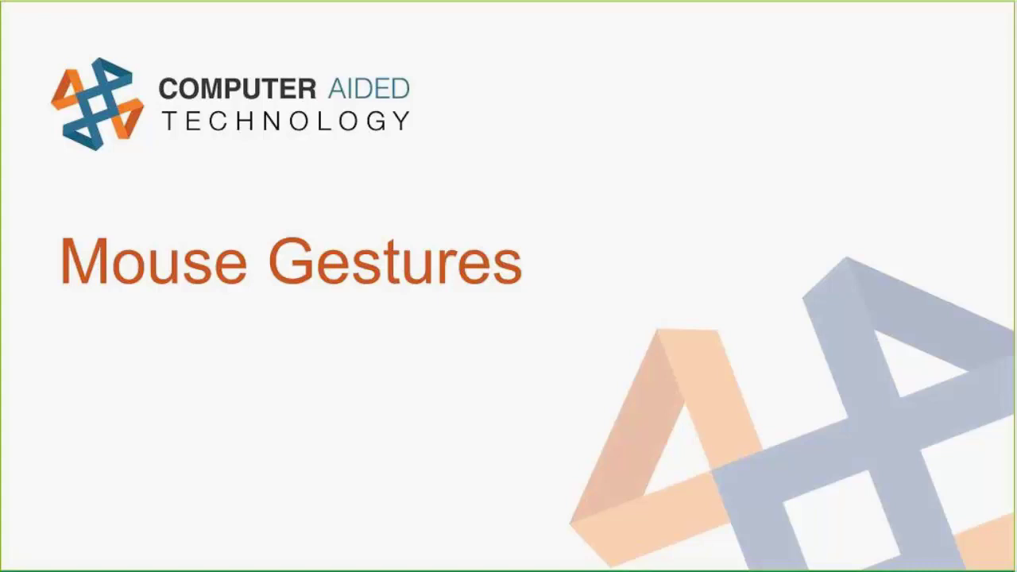
pyautogui.hotkey('alt', 'Tab')
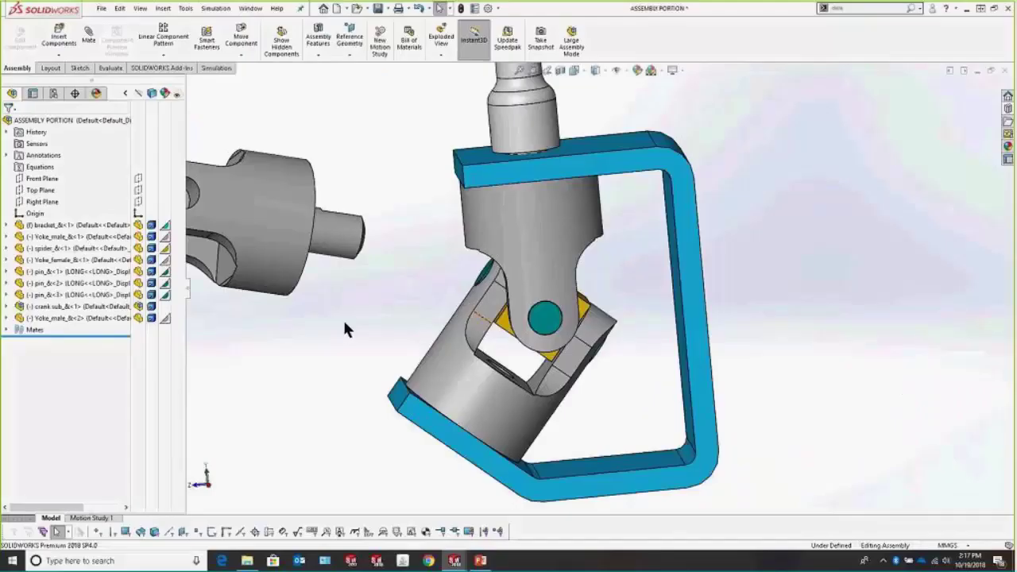
pyautogui.moveTo(332, 306); pyautogui.dragTo(348, 310, button='right')
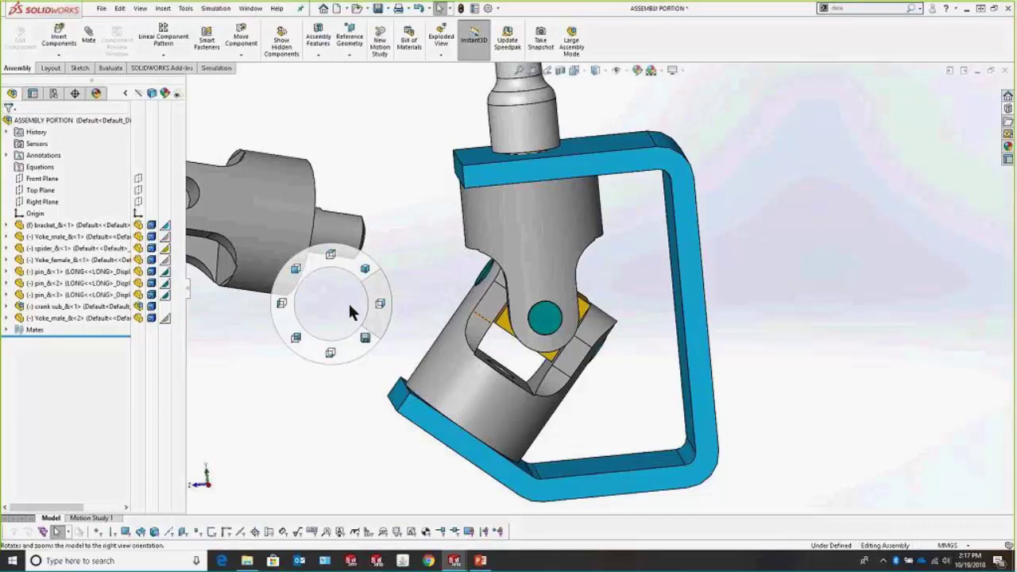
pyautogui.moveTo(352, 312)
pyautogui.mouseDown(button='right')
pyautogui.moveTo(339, 274)
pyautogui.moveTo(311, 302)
pyautogui.moveTo(323, 320)
pyautogui.moveTo(352, 302)
pyautogui.mouseUp(button='right')
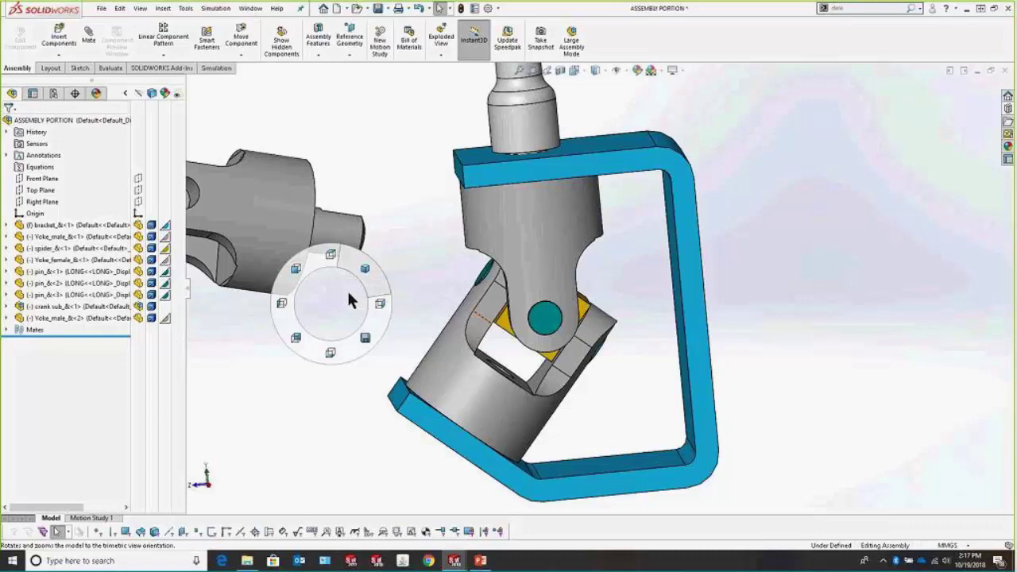
pyautogui.moveTo(352, 301); pyautogui.dragTo(312, 324, button='right')
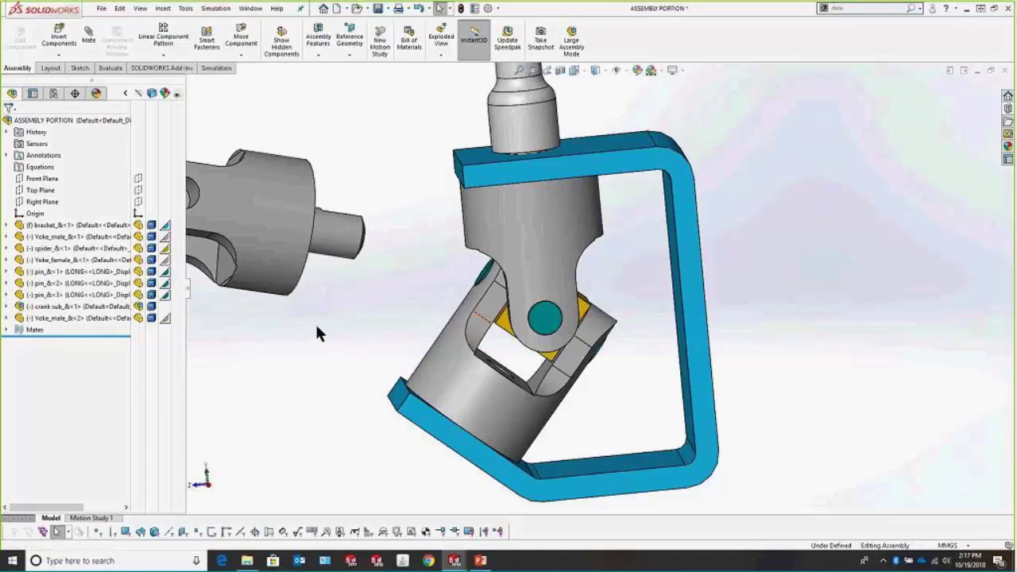
# - Switch the assembly between standard views, including Right and Top, with mouse gestures, ending in the Right view
pyautogui.moveTo(337, 313); pyautogui.dragTo(302, 307, button='middle')
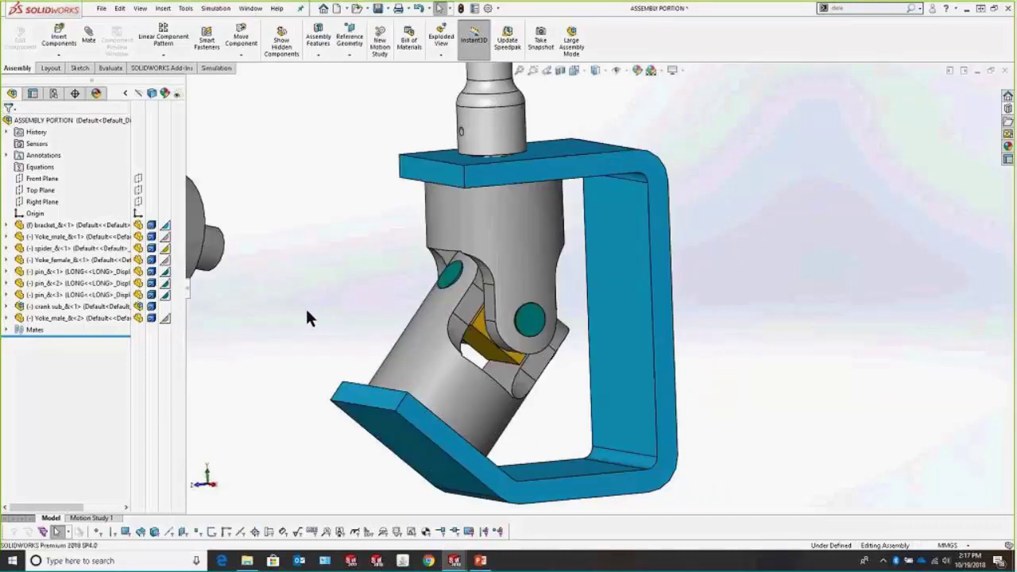
pyautogui.moveTo(308, 305); pyautogui.dragTo(494, 318, button='right')
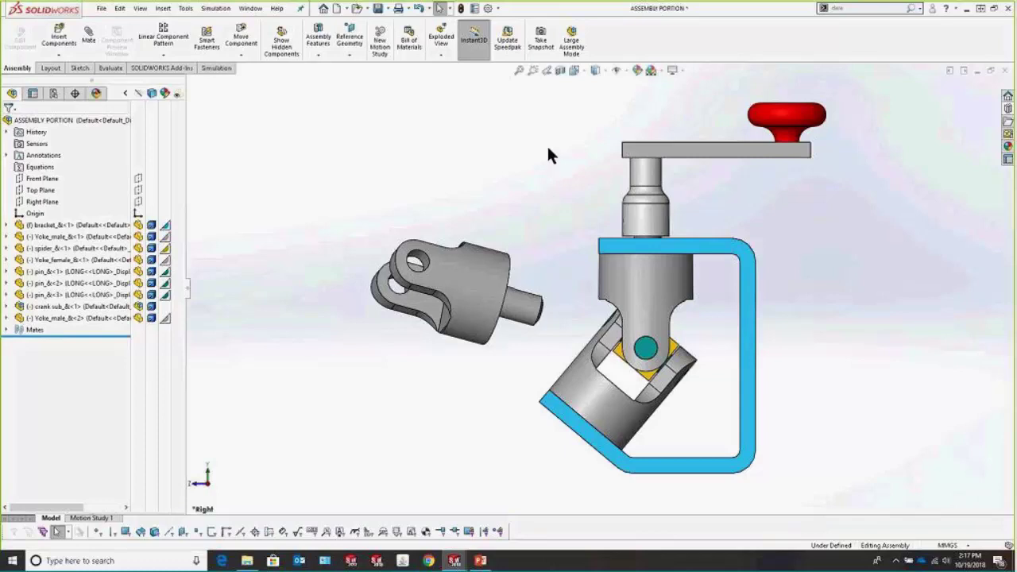
pyautogui.moveTo(545, 146); pyautogui.dragTo(457, 155, button='right')
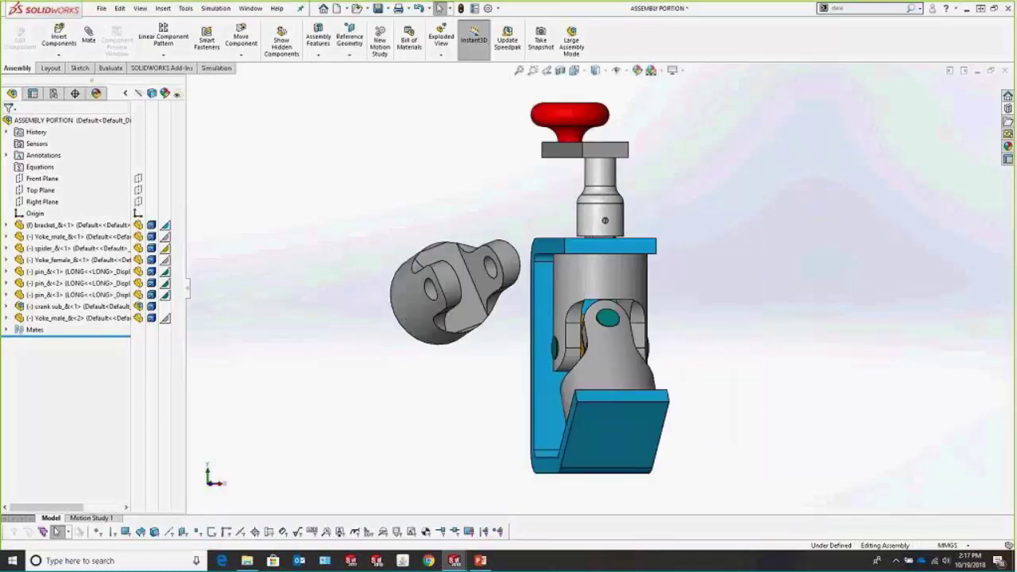
pyautogui.moveTo(692, 239); pyautogui.dragTo(718, 143, button='right')
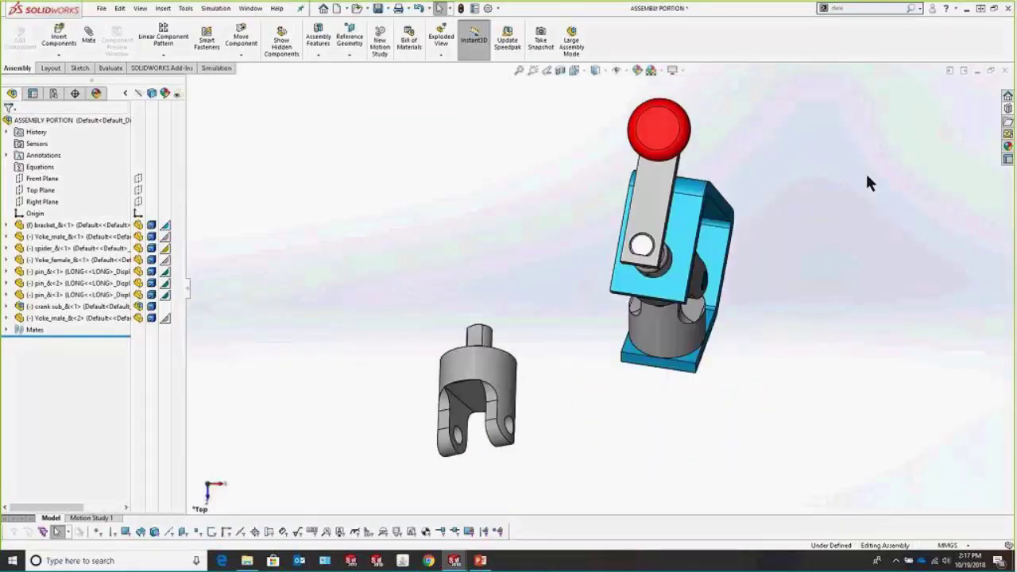
pyautogui.moveTo(868, 183); pyautogui.dragTo(837, 202, button='right')
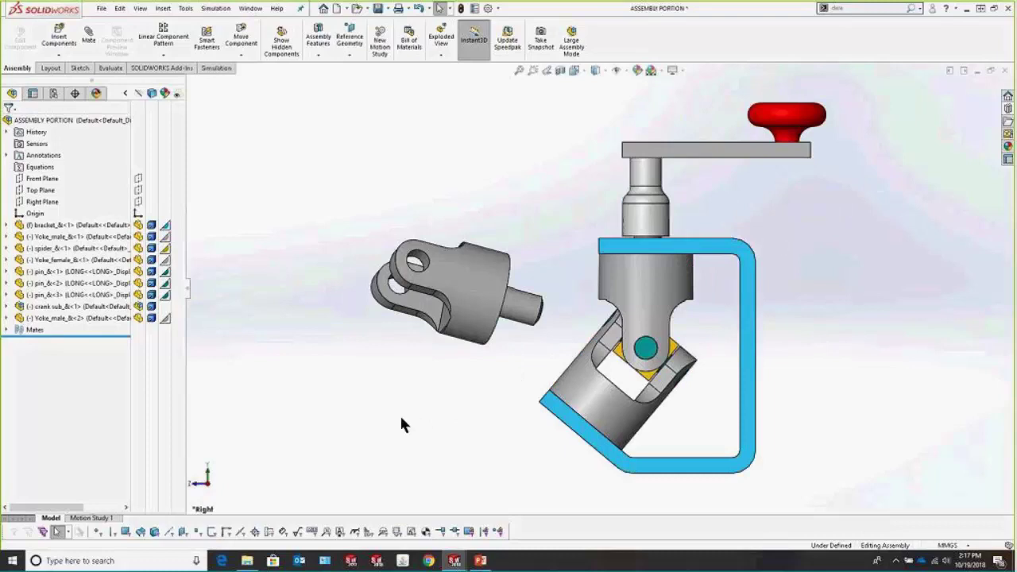
# - Switch to the SKETCH PORTION document and bring up the sketch mouse gesture wheel beside the profile
pyautogui.hotkey('ctrl', 'Tab')
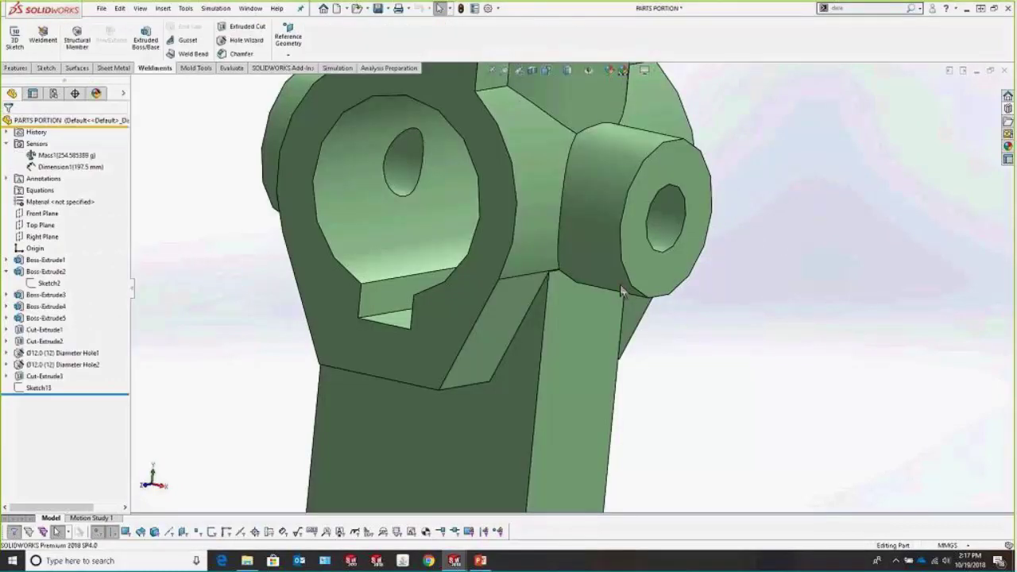
pyautogui.hotkey('ctrl', 'Tab')
pyautogui.click(647, 274)
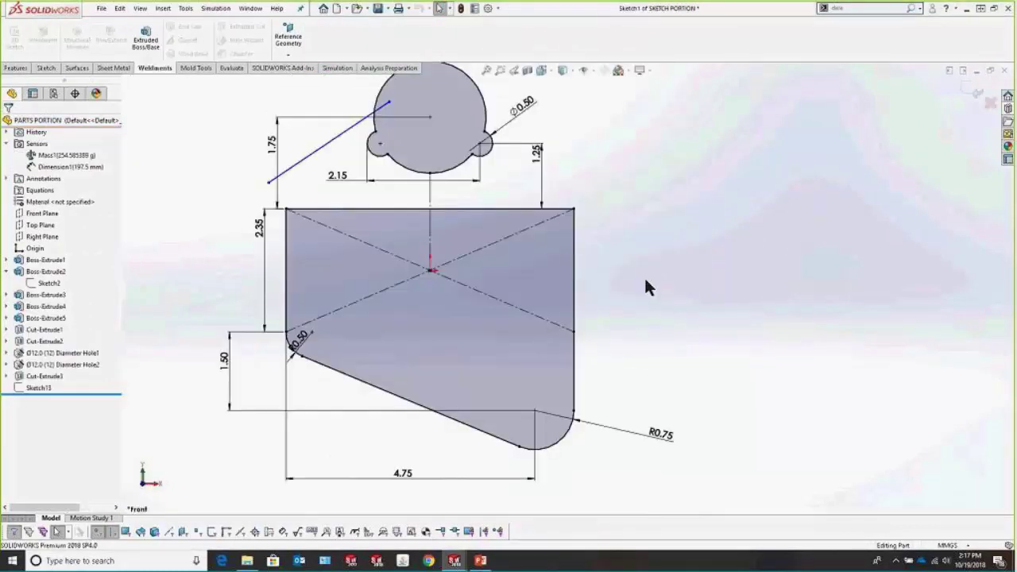
pyautogui.moveTo(161, 182)
pyautogui.mouseDown(button='right')
pyautogui.moveTo(177, 177)
pyautogui.moveTo(173, 194)
pyautogui.moveTo(162, 168)
pyautogui.moveTo(178, 173)
pyautogui.moveTo(176, 202)
pyautogui.moveTo(155, 194)
pyautogui.moveTo(174, 170)
pyautogui.moveTo(186, 187)
pyautogui.mouseUp(button='right')
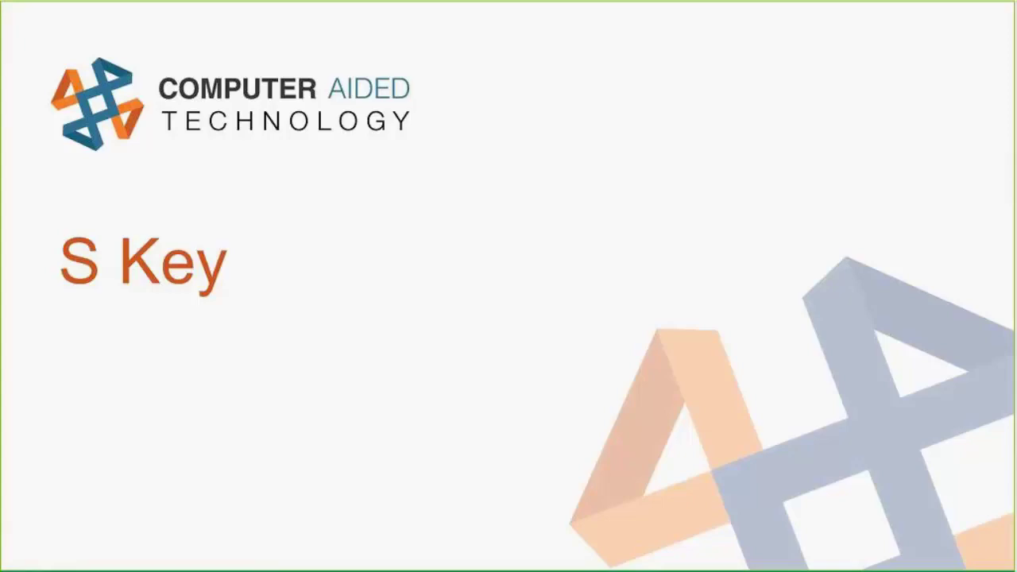
# - Return from the "S Key" slide to the SOLIDWORKS sketch and display the sketch shortcut bar beside the profile
pyautogui.hotkey('alt', 'Tab')
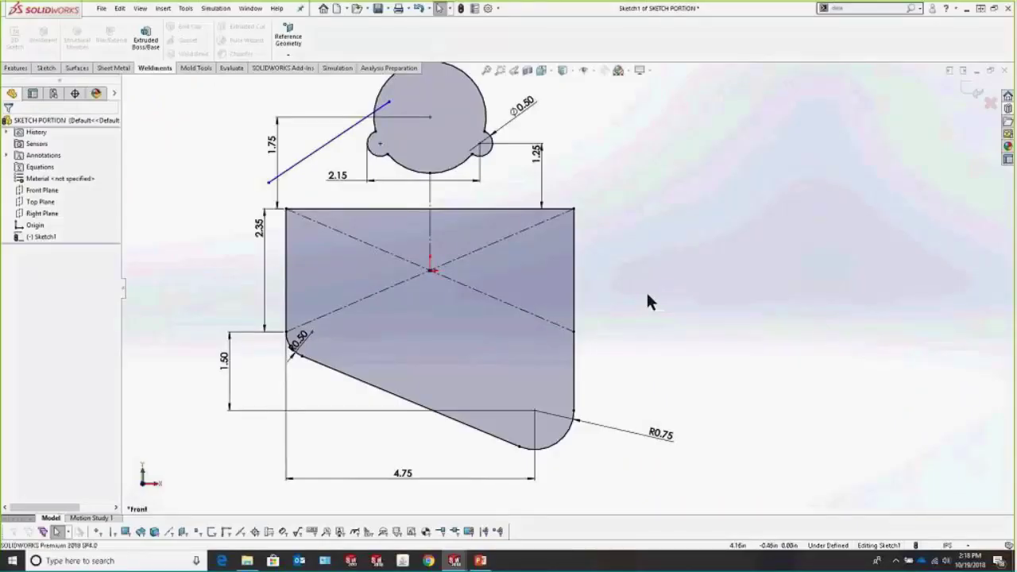
pyautogui.press('s')
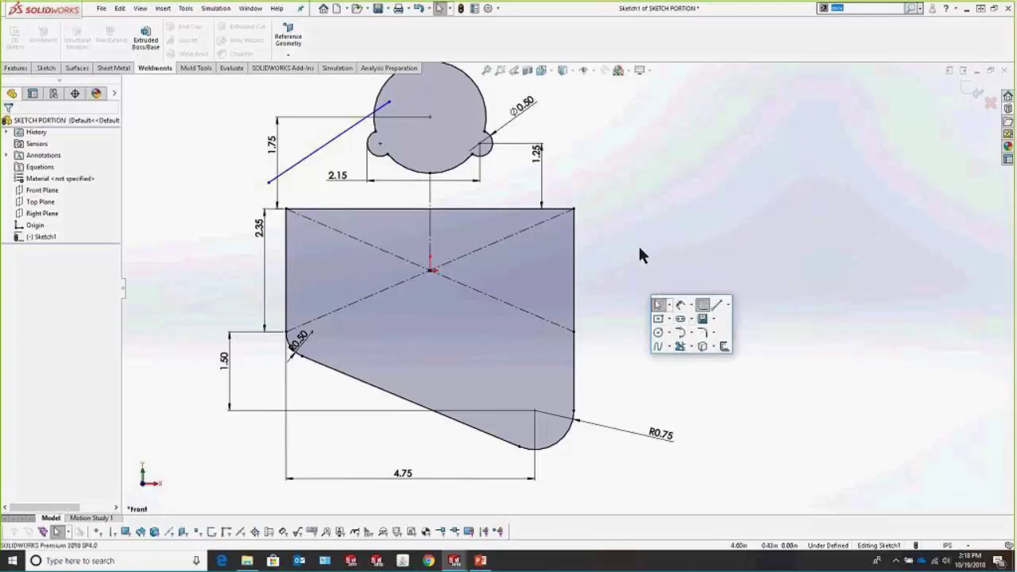
# - Restore the SOLIDWORKS window to a smaller size and open the mouse gesture settings of the Customize dialog
pyautogui.doubleClick(590, 20)
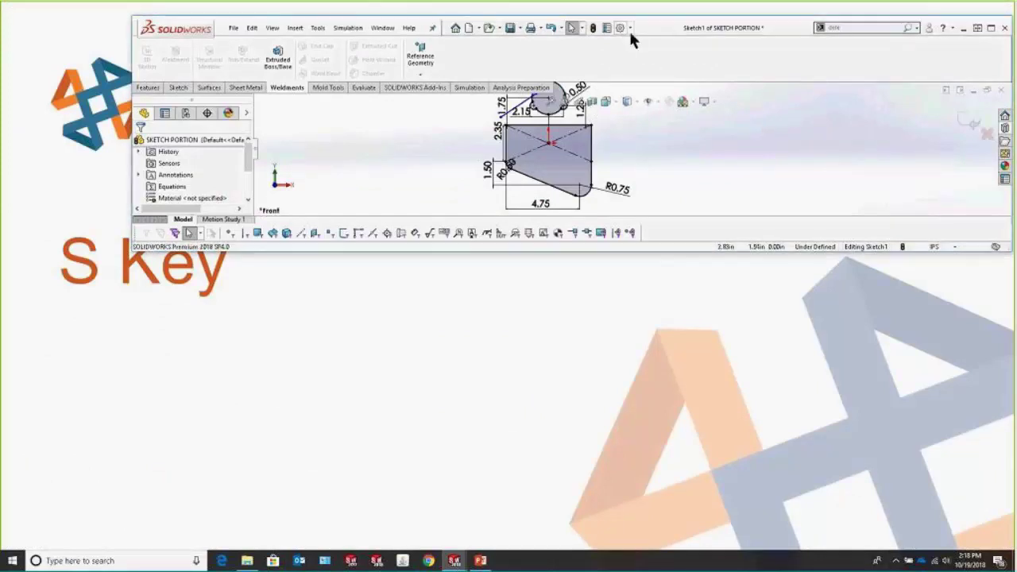
pyautogui.click(629, 29)
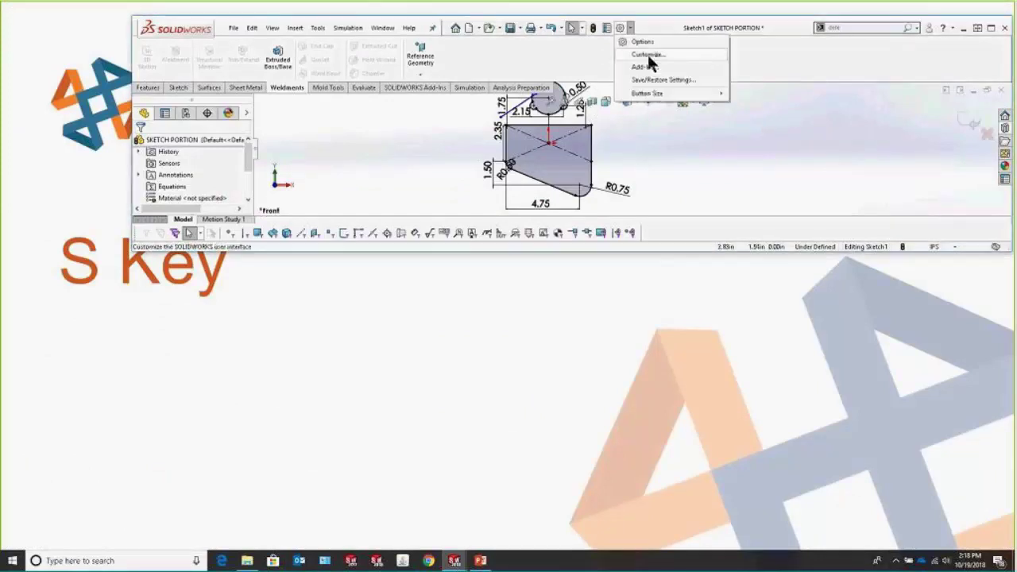
pyautogui.click(647, 54)
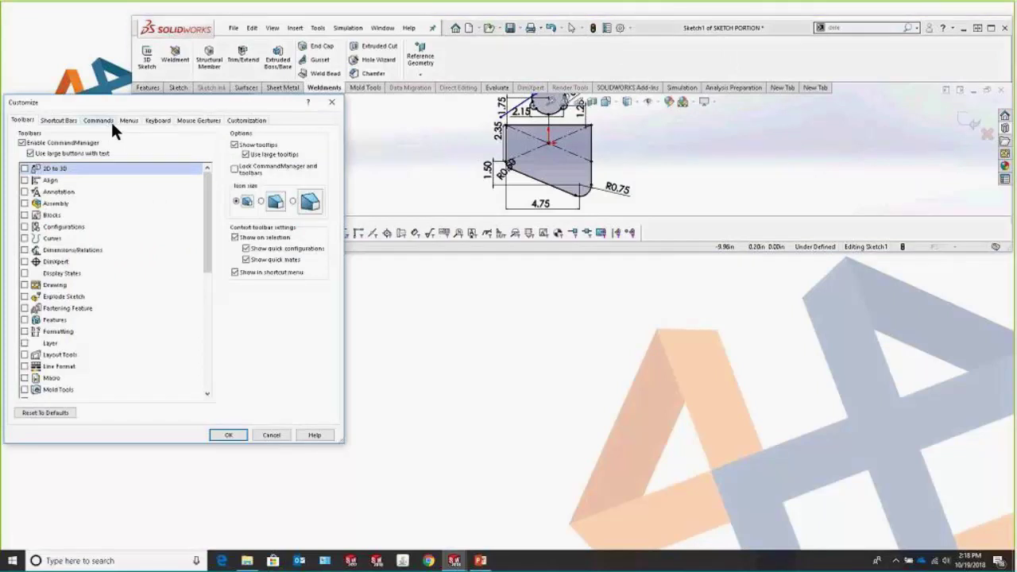
pyautogui.click(186, 120)
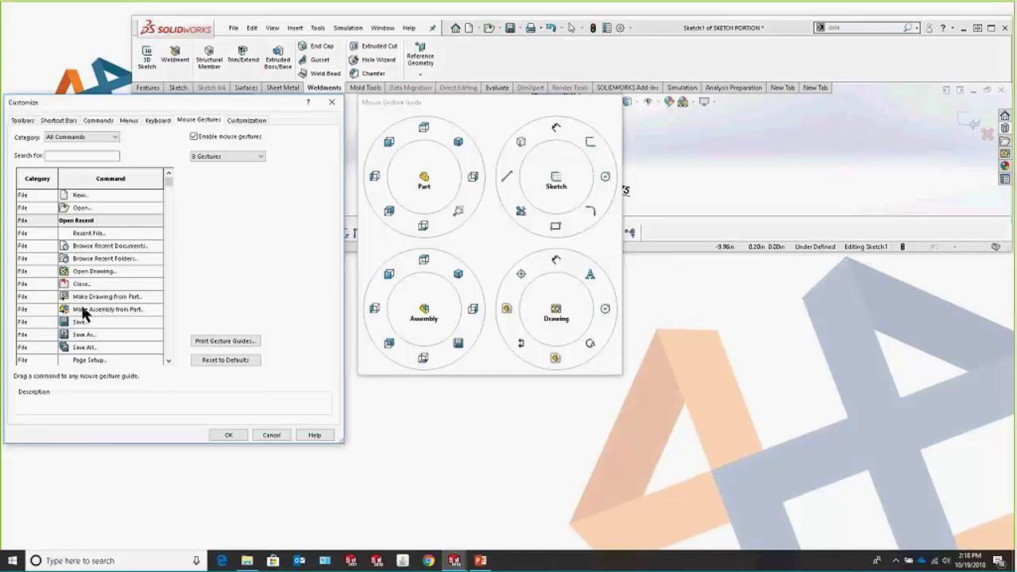
# - Try the 12 Gestures layout for the mouse gesture guide, and set it back to 8 Gestures
pyautogui.moveTo(83, 309); pyautogui.dragTo(221, 306)
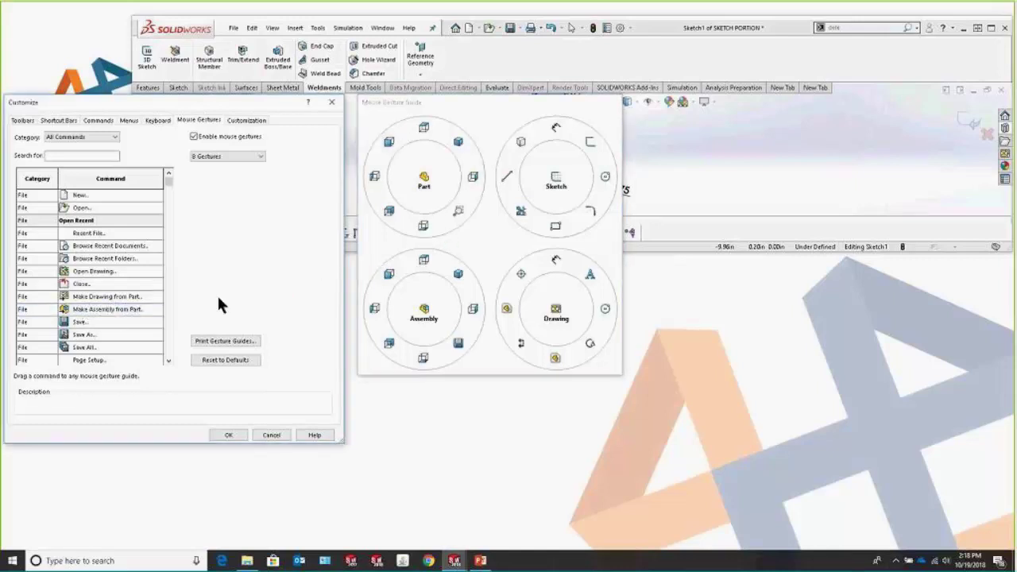
pyautogui.click(243, 156)
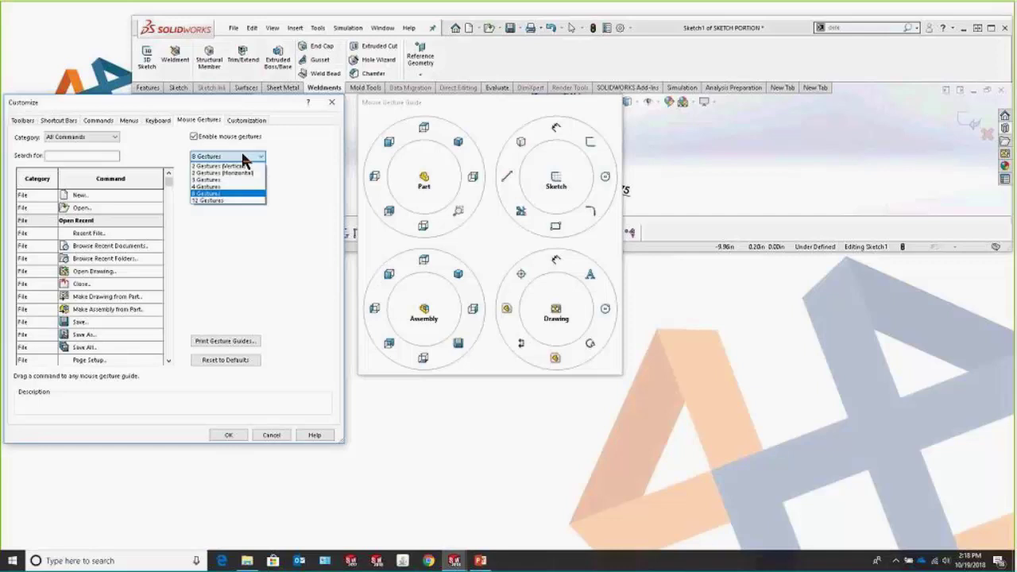
pyautogui.click(227, 201)
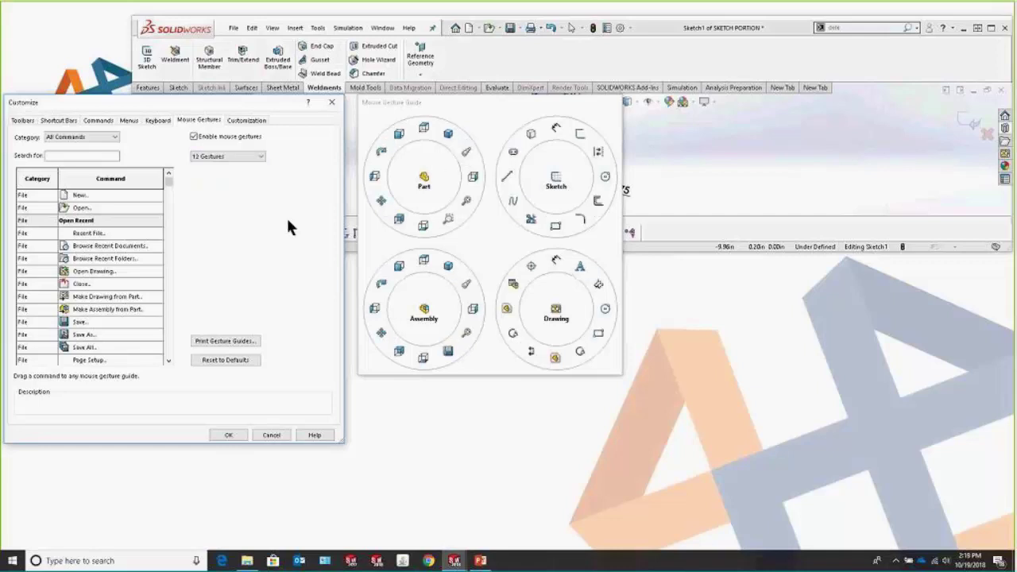
pyautogui.click(252, 156)
pyautogui.click(240, 194)
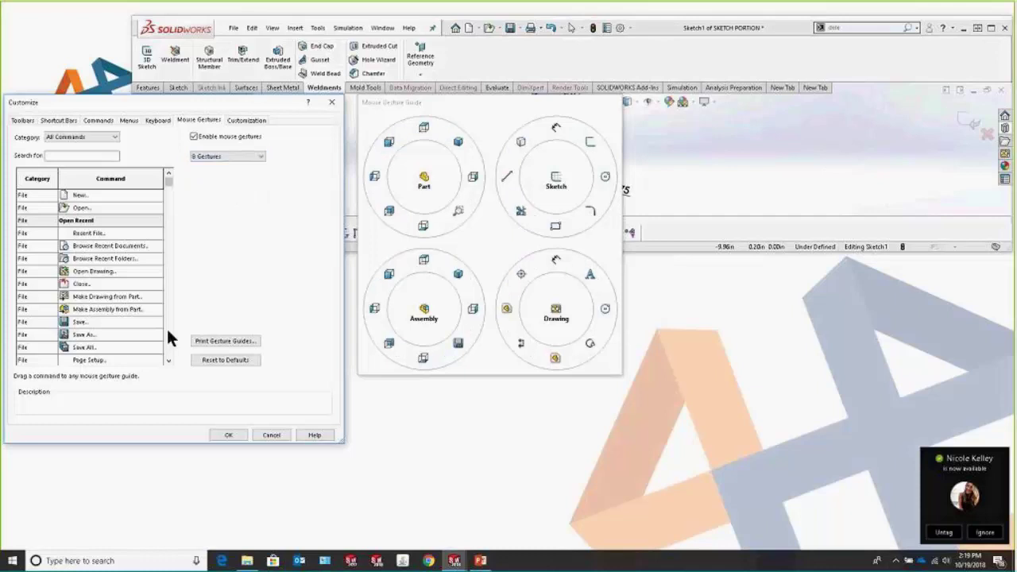
# - Review the Part, Assembly, Drawing and Sketch shortcut toolbars in the Customize dialog and leave it without saving changes
pyautogui.click(78, 118)
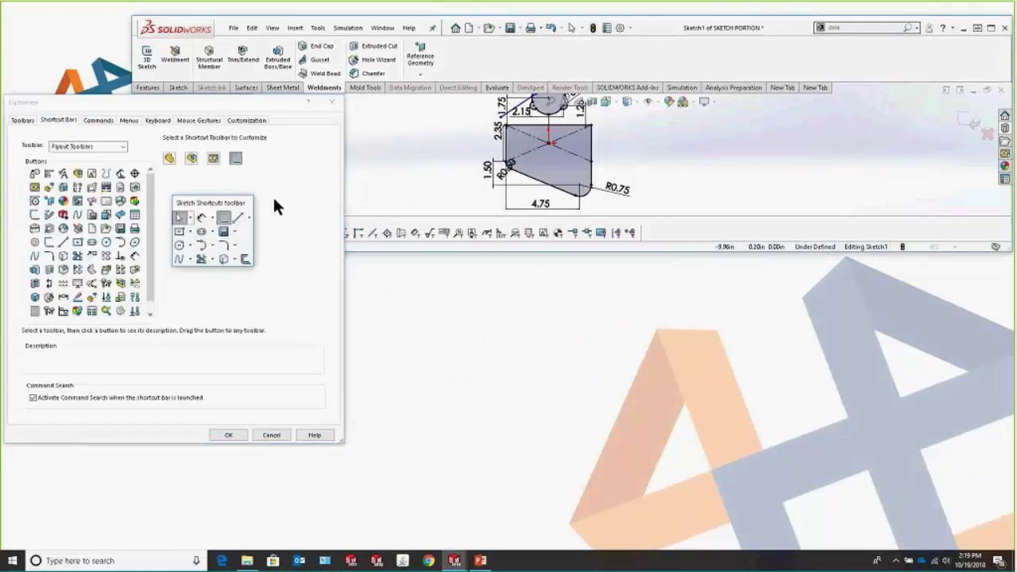
pyautogui.click(213, 158)
pyautogui.click(189, 158)
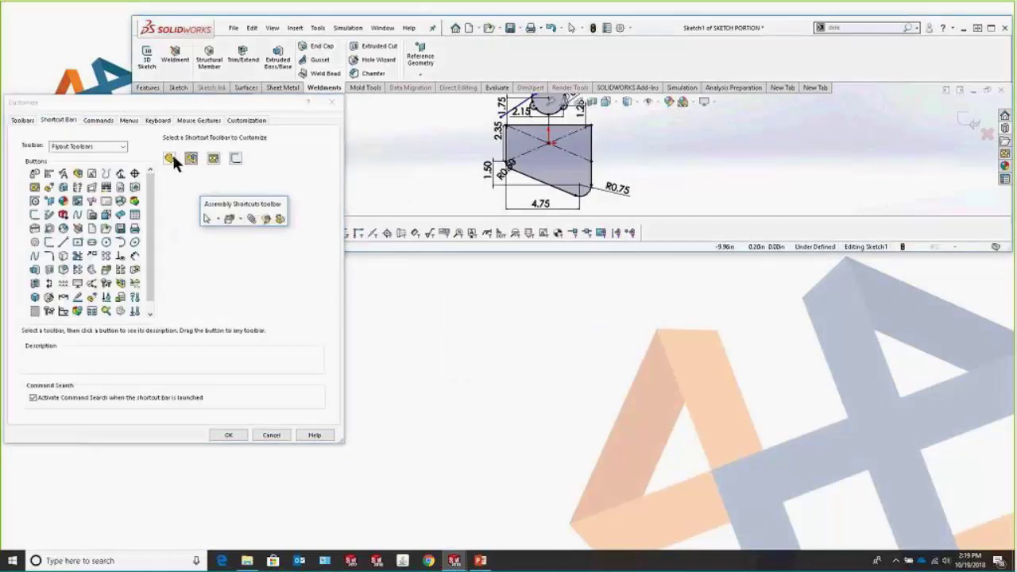
pyautogui.click(169, 158)
pyautogui.click(235, 158)
pyautogui.click(213, 158)
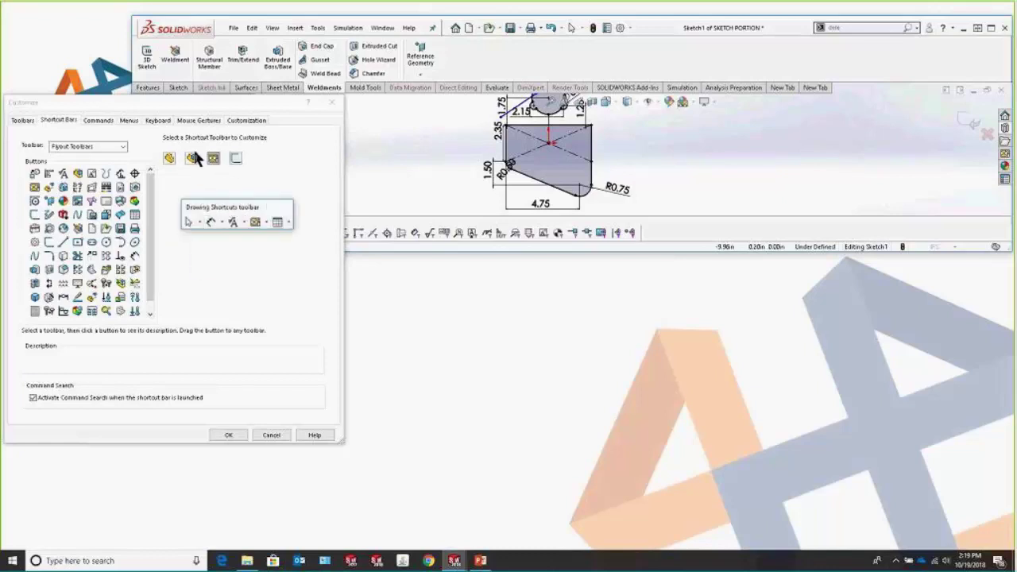
pyautogui.click(191, 158)
pyautogui.click(169, 158)
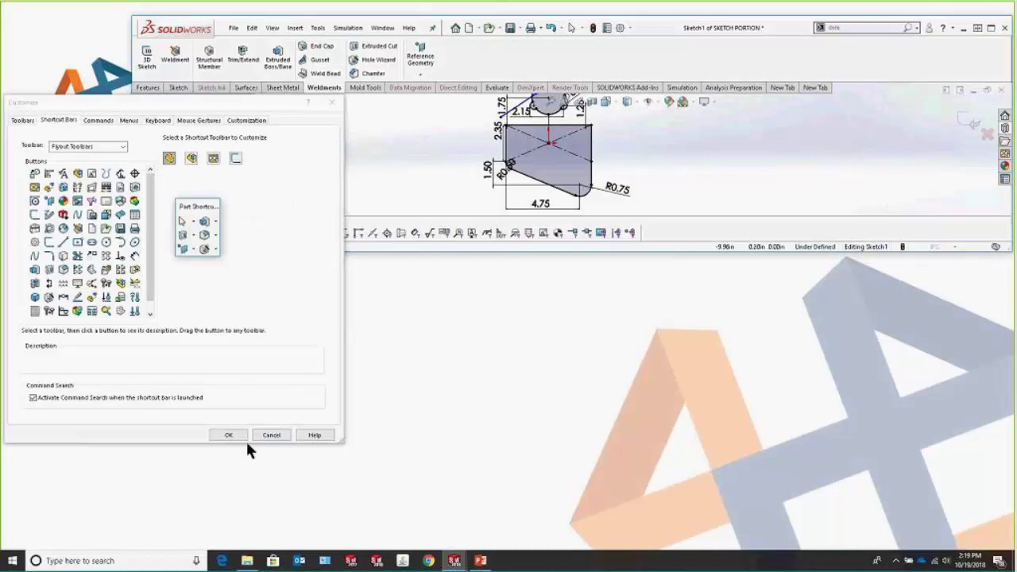
pyautogui.click(269, 436)
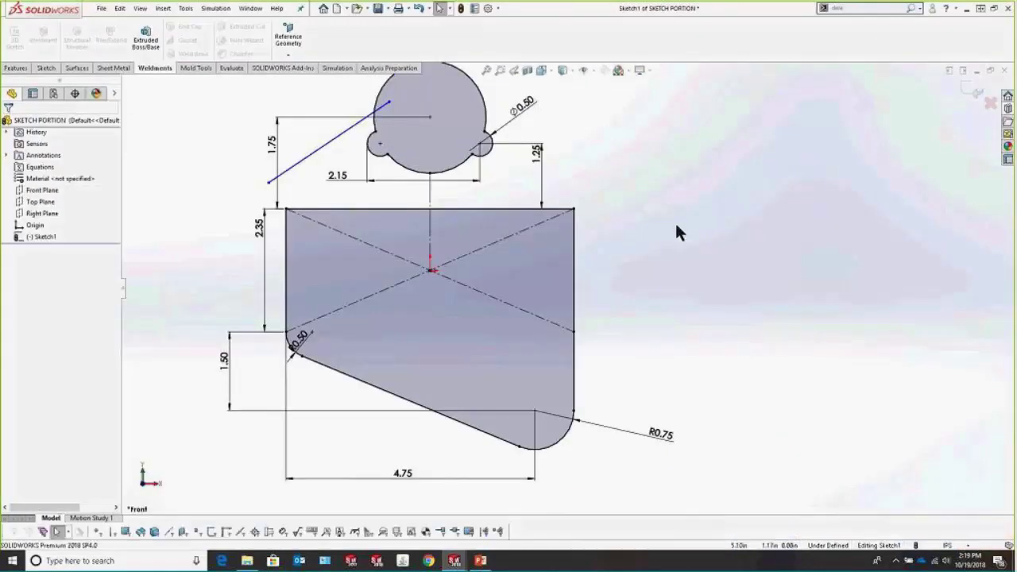
# - Show the "Default Templates with Features Already in It" slide, return to the PARTS PORTION document, and turn off its active selection filter
pyautogui.hotkey('alt', 'Tab')
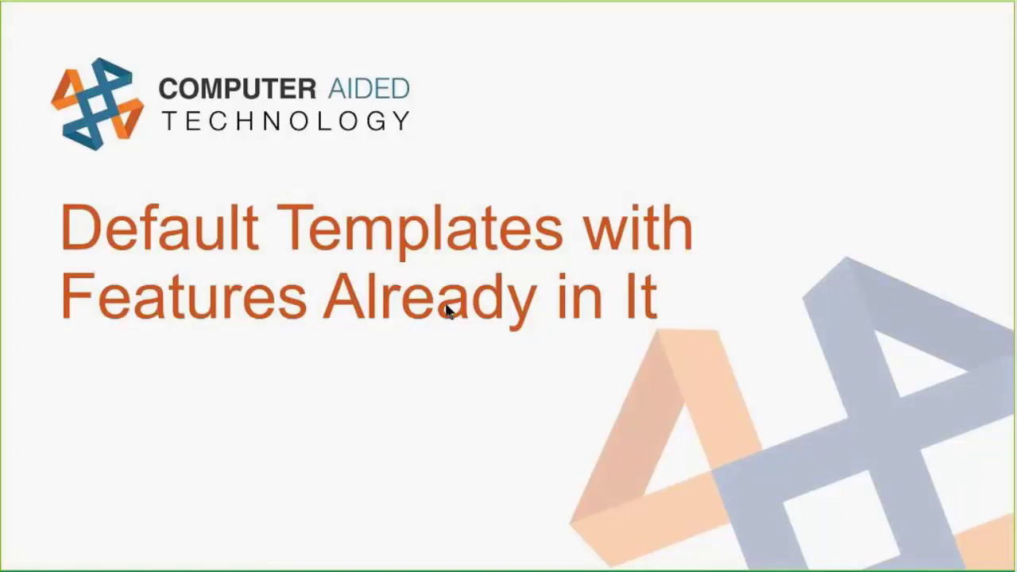
pyautogui.hotkey('alt', 'Tab')
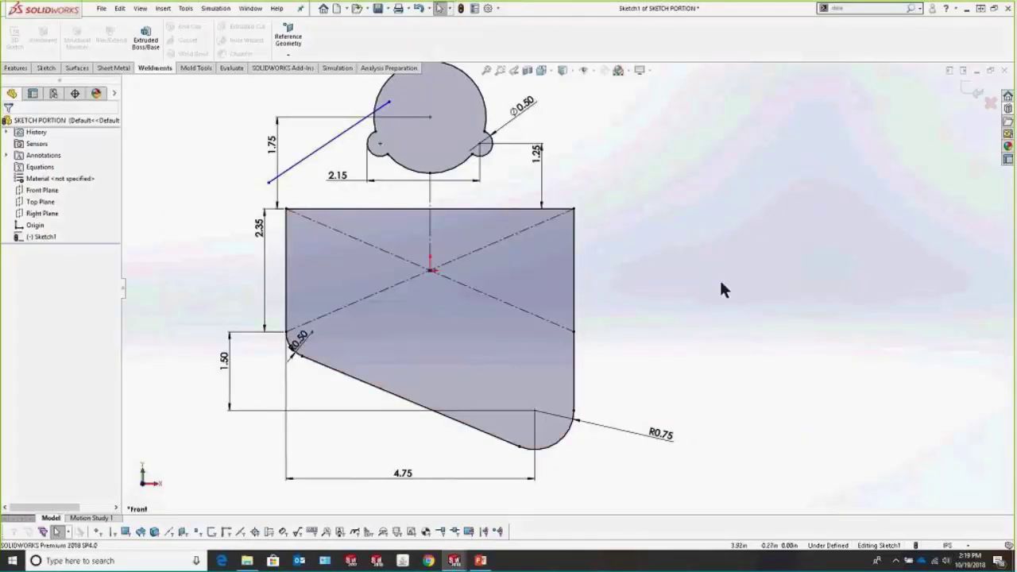
pyautogui.hotkey('ctrl', 'Tab')
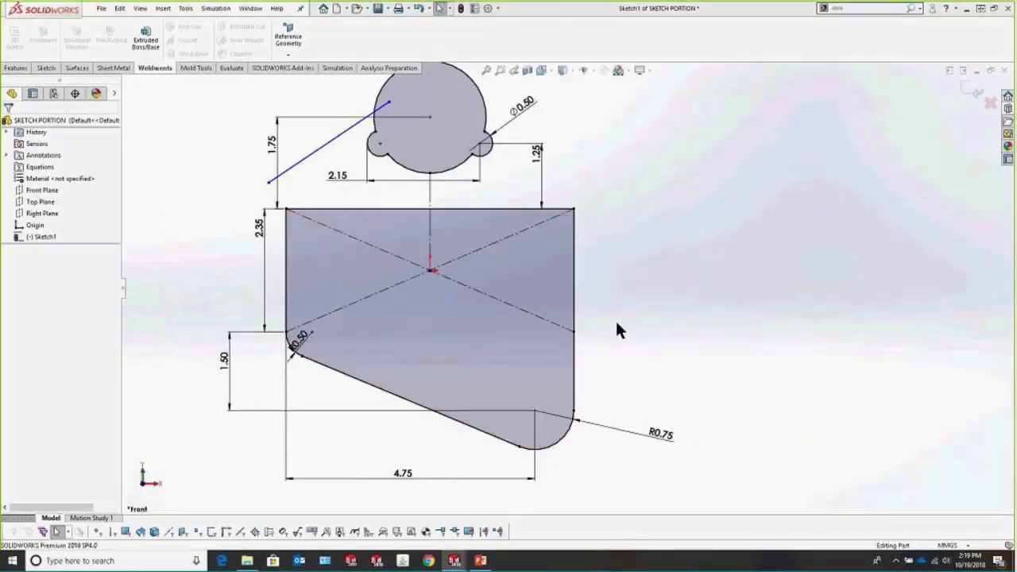
pyautogui.scroll(4, 511, 328)
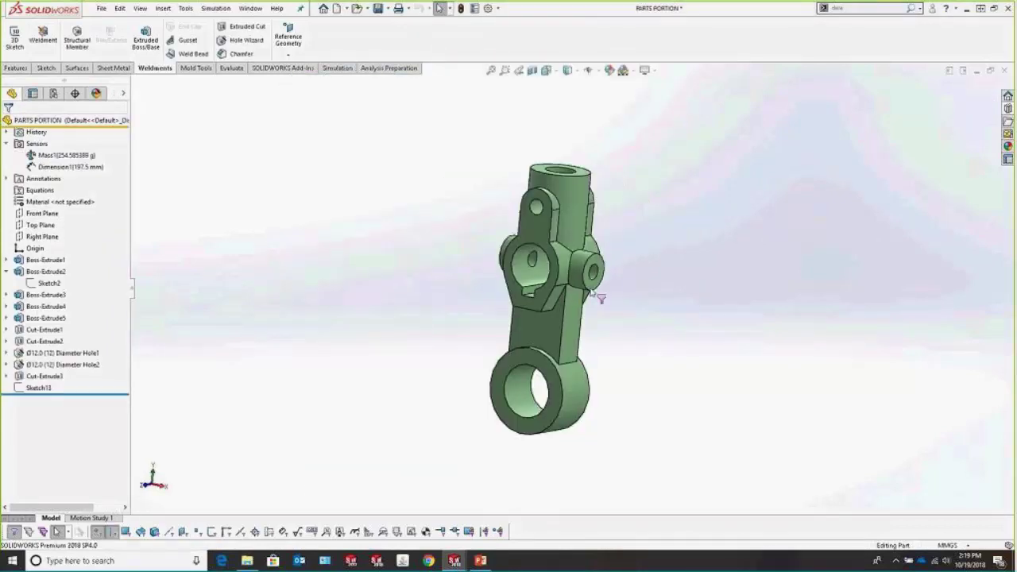
pyautogui.moveTo(600, 298); pyautogui.dragTo(268, 277, button='middle')
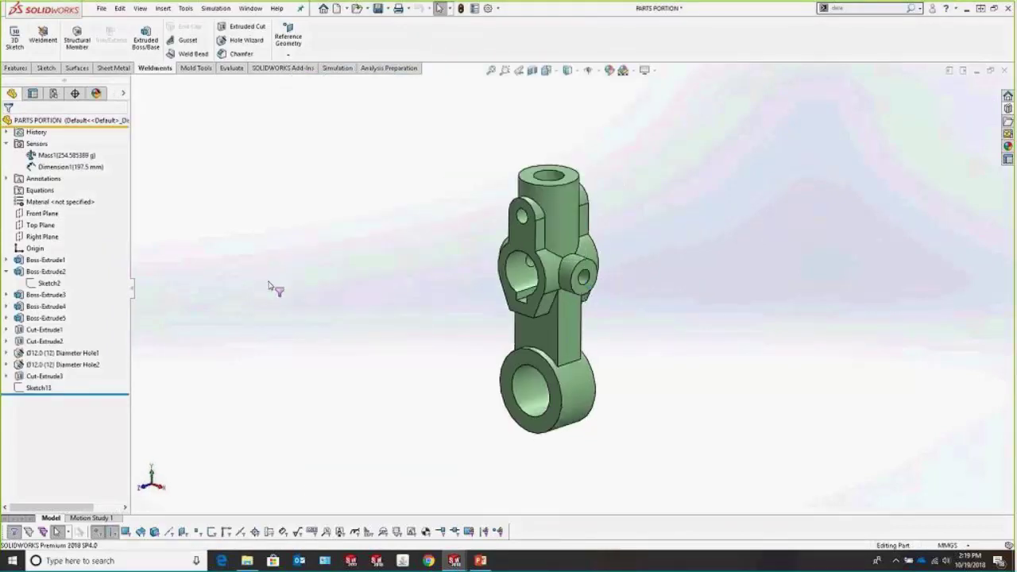
pyautogui.click(112, 532)
# - Start saving the part in the Part Templates (*.prtdot) format and cancel the save
pyautogui.click(101, 9)
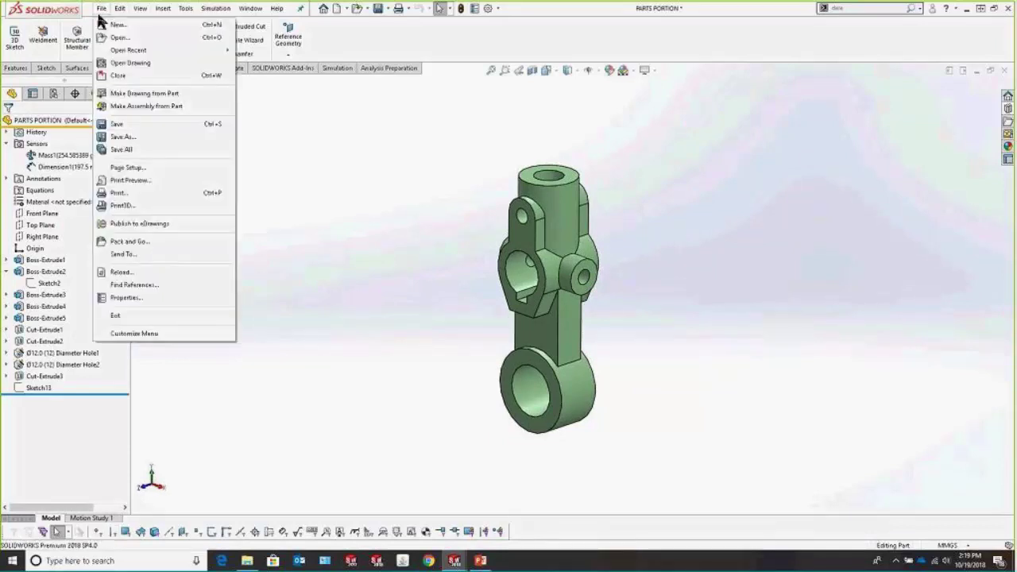
pyautogui.click(143, 135)
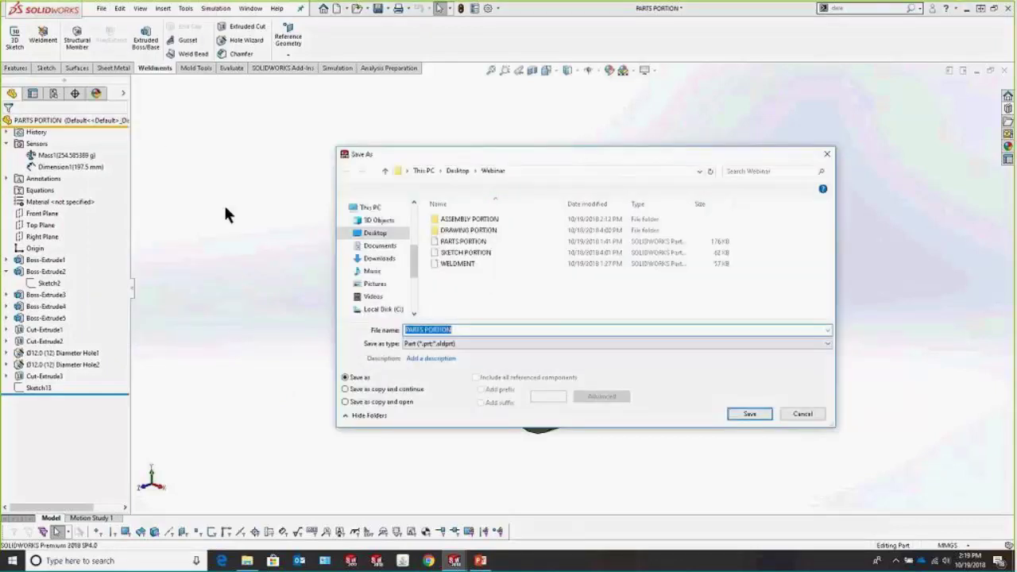
pyautogui.click(479, 344)
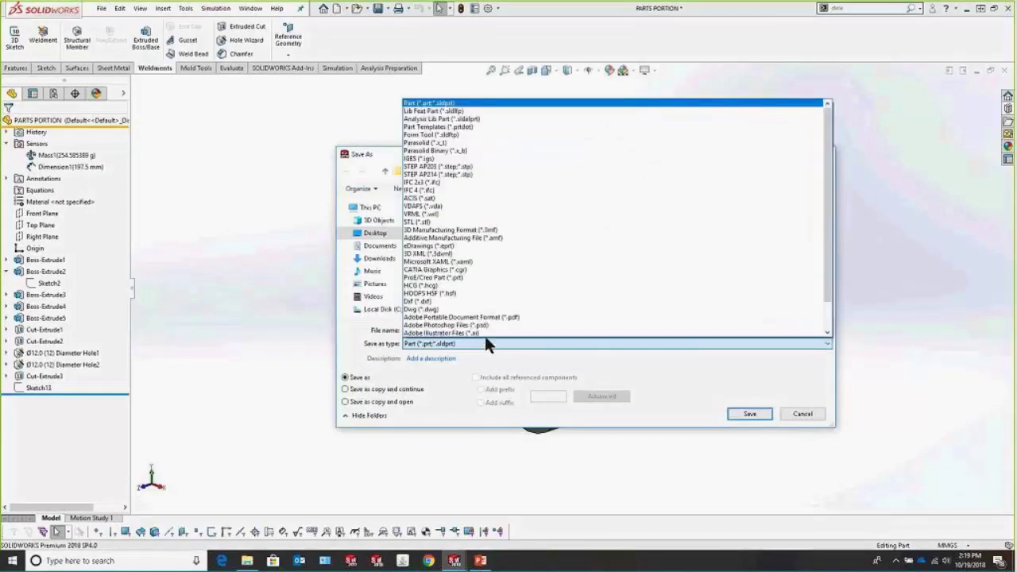
pyautogui.click(469, 126)
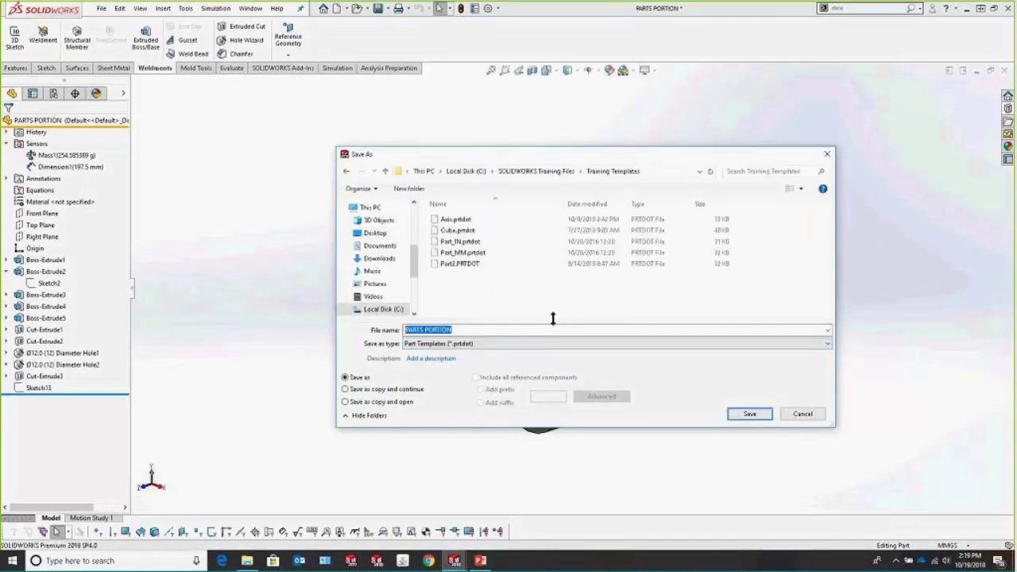
pyautogui.click(827, 154)
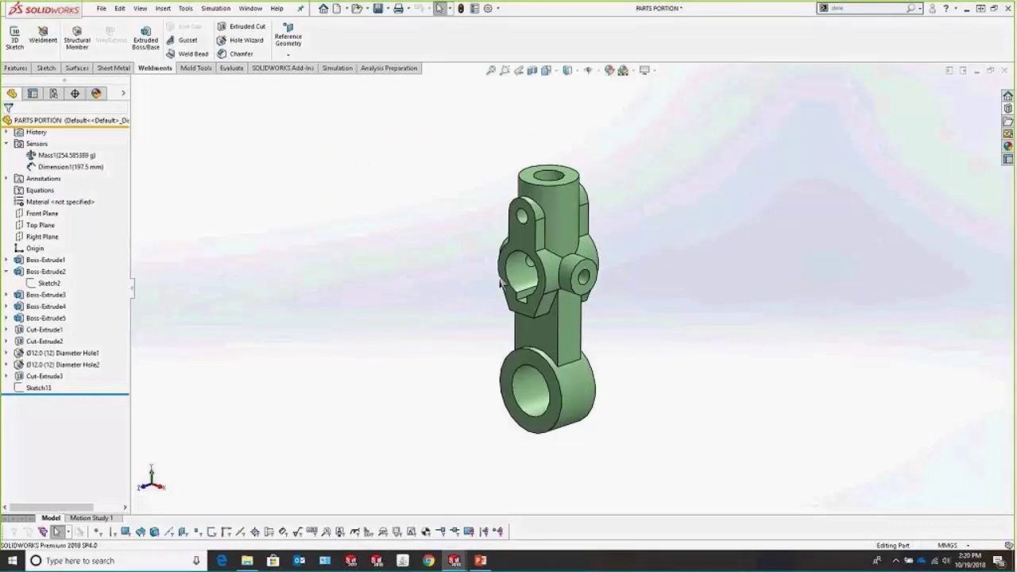
# - Review the file types offered for saving the part and leave without saving
pyautogui.click(103, 9)
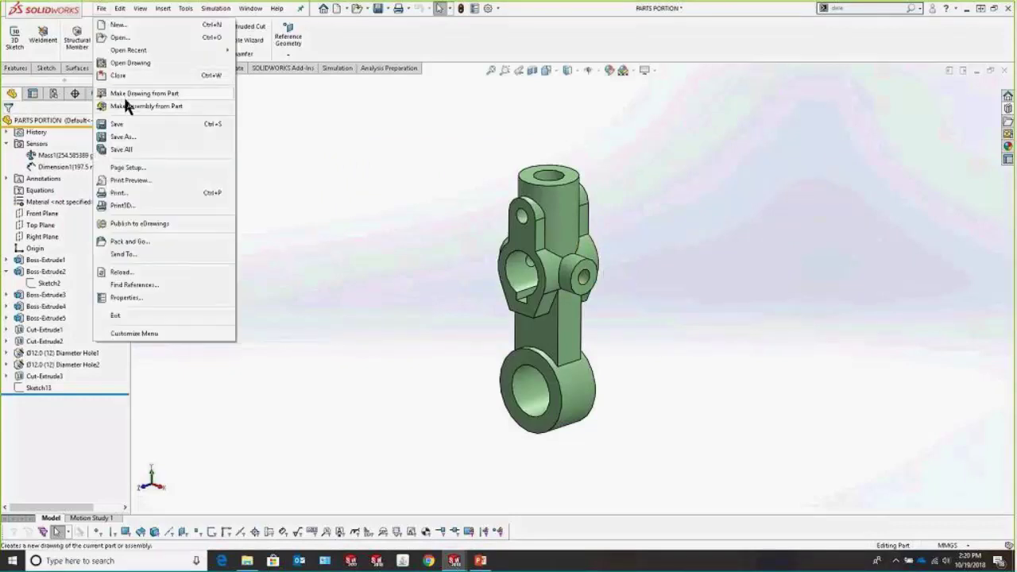
pyautogui.click(129, 133)
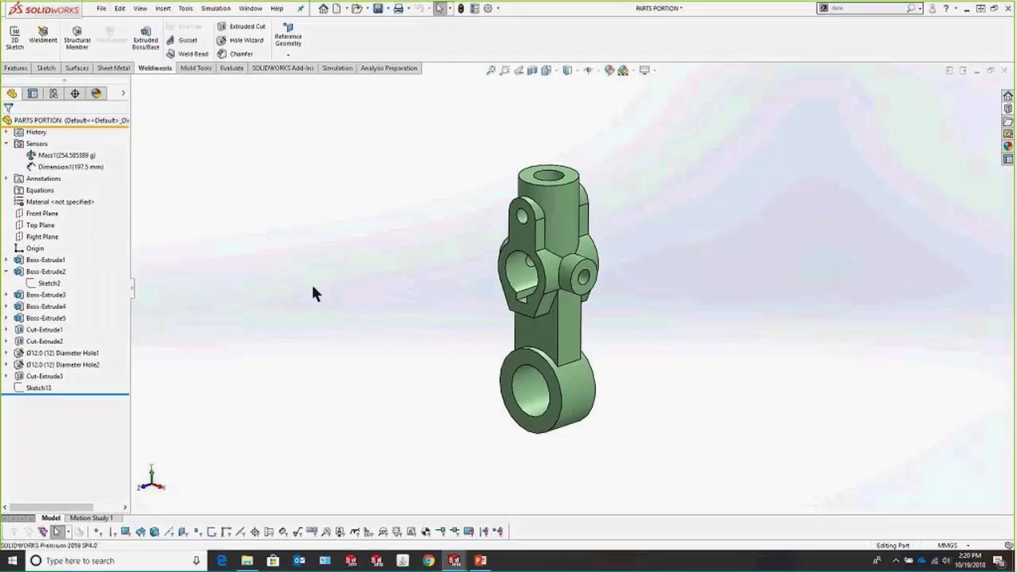
pyautogui.click(444, 347)
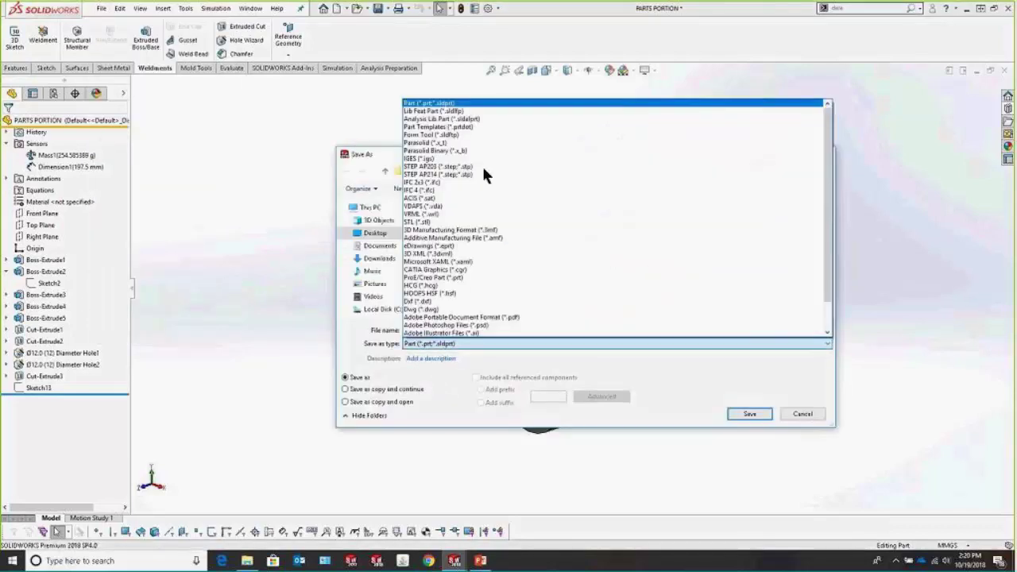
pyautogui.click(226, 226)
pyautogui.click(824, 153)
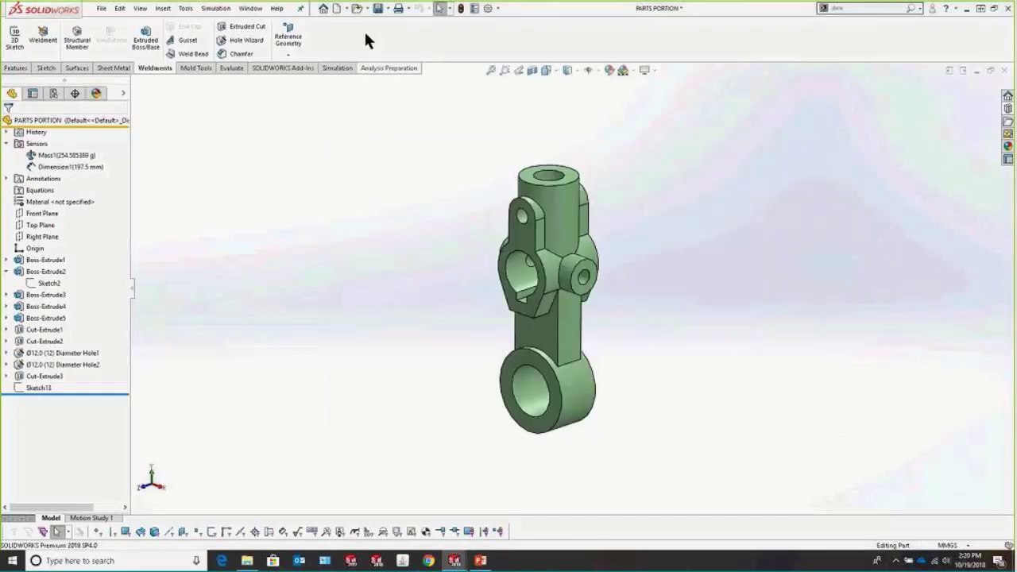
# - Create a new part from the Cube training template, highlight its Top and Right planes, and clear the selection
pyautogui.click(336, 8)
pyautogui.click(386, 179)
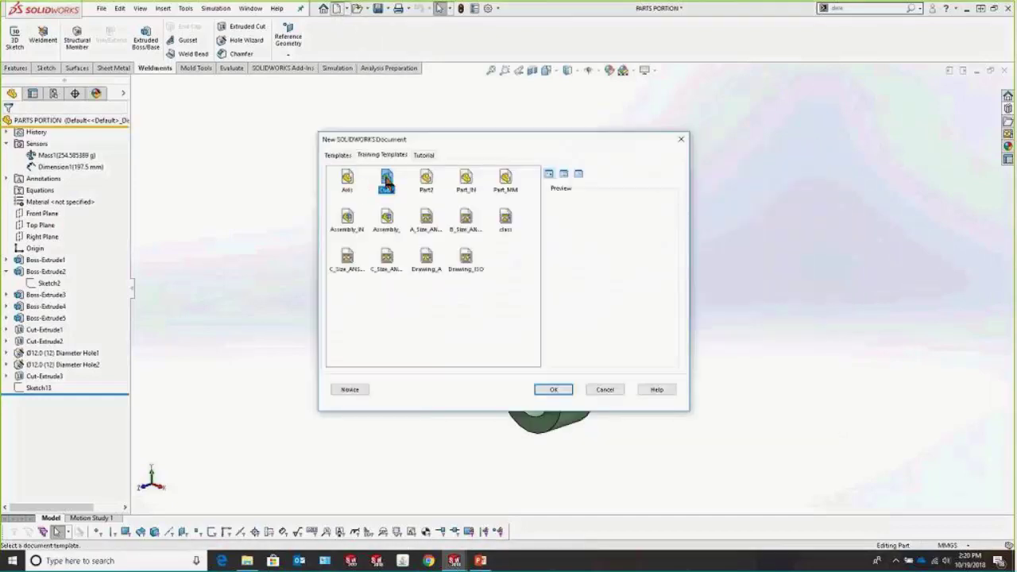
pyautogui.click(548, 389)
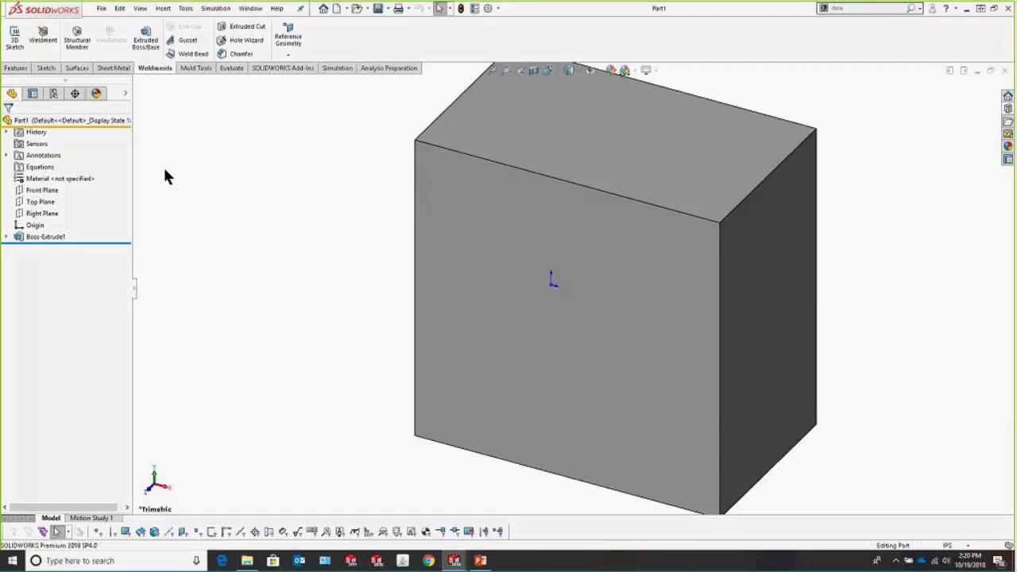
pyautogui.click(46, 201)
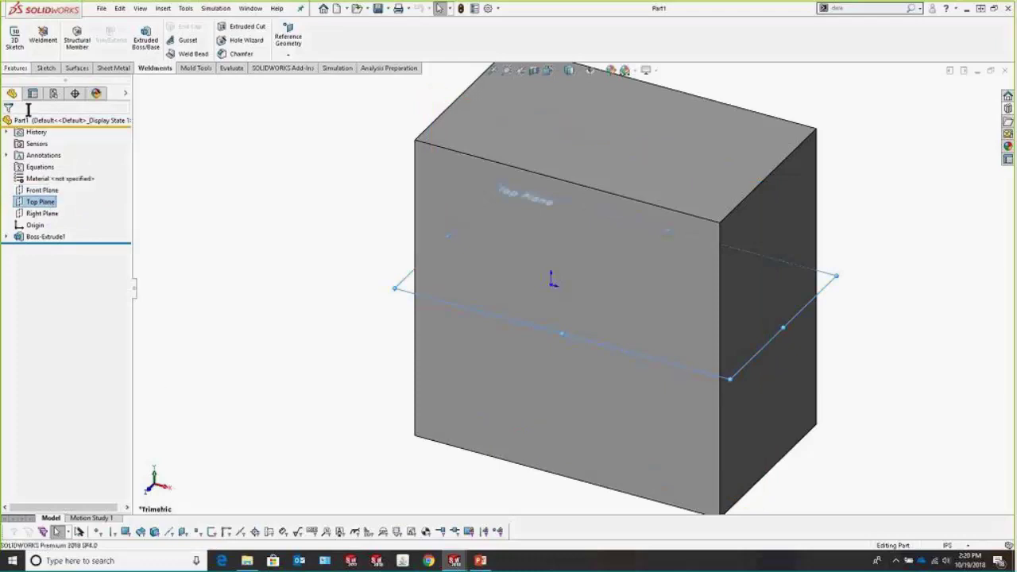
pyautogui.click(42, 213)
pyautogui.press('Escape')
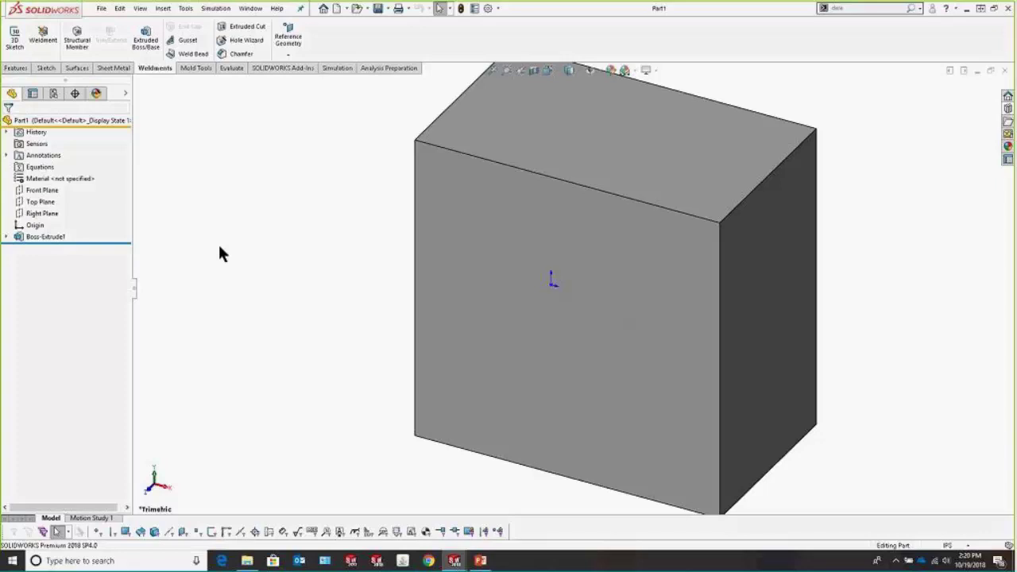
# - Switch to the PowerPoint slide show and advance to the "Reload" slide
pyautogui.hotkey('alt', 'Tab')
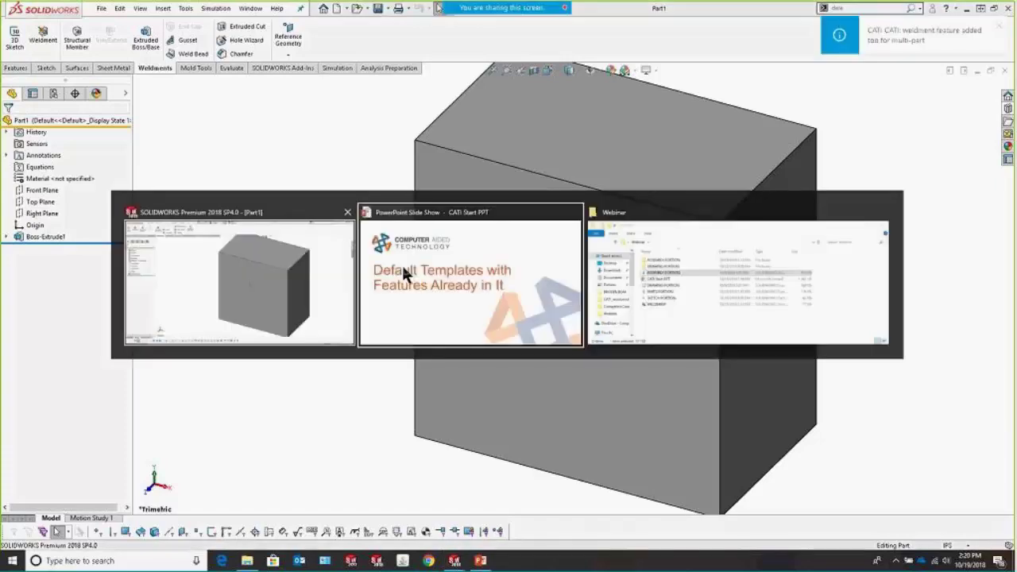
pyautogui.click(524, 267)
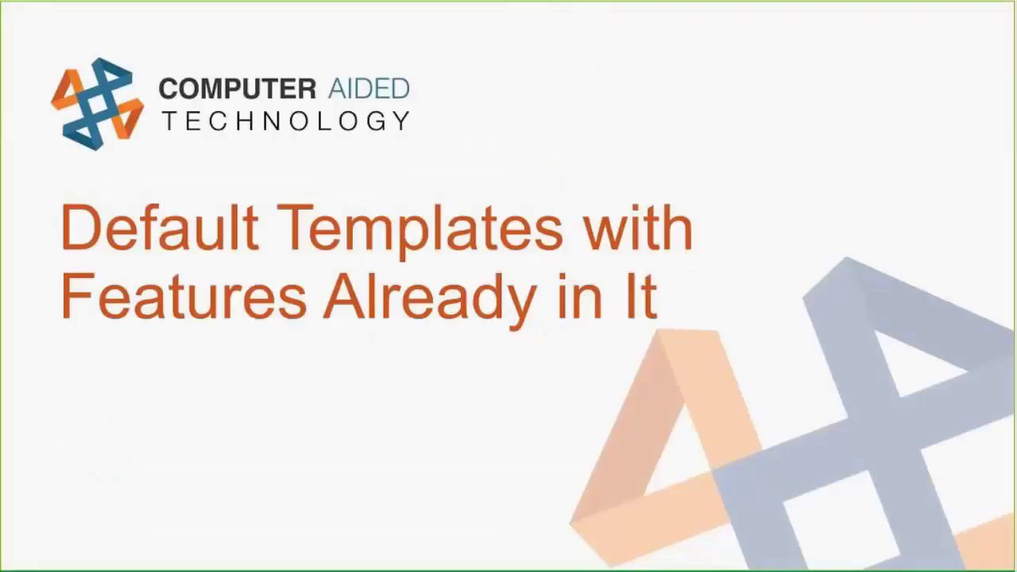
pyautogui.press('Right')
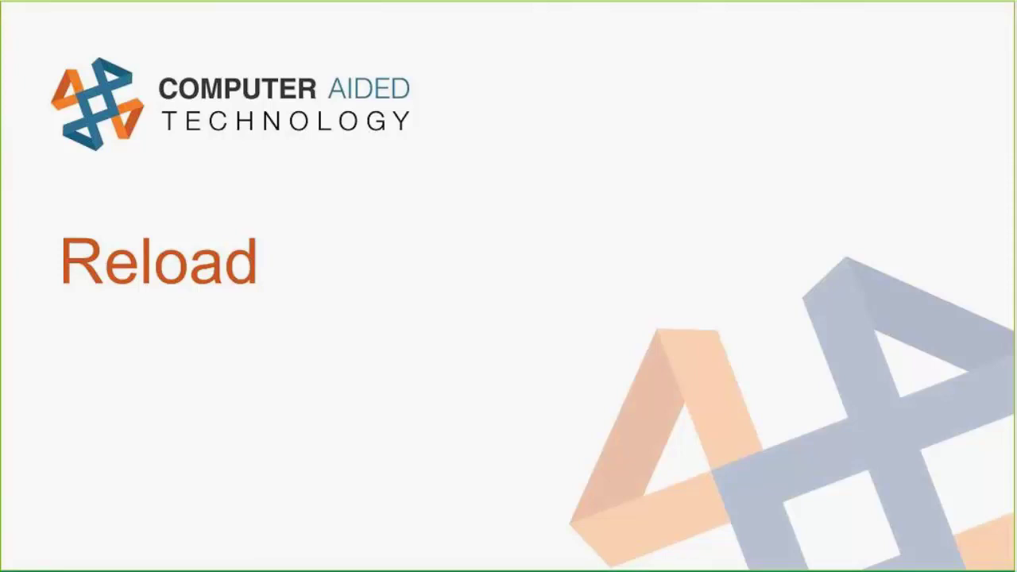
# - Switch back to SOLIDWORKS, bring up ASSEMBLY PORTION, and open its detached Yoke_male part in a separate window
pyautogui.hotkey('alt', 'Tab')
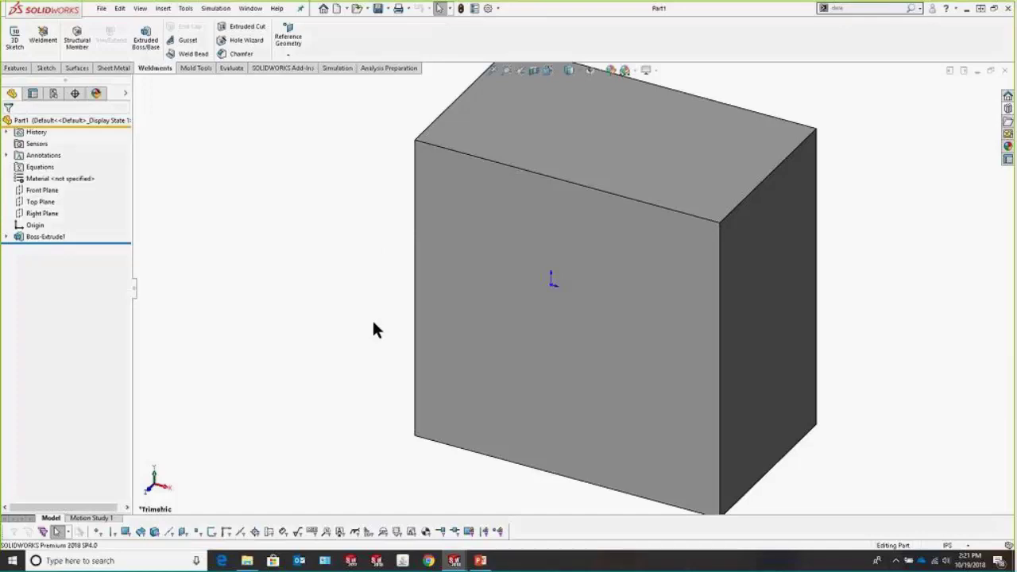
pyautogui.hotkey('ctrl', 'Tab')
pyautogui.hotkey('ctrl', 'Tab')
pyautogui.hotkey('ctrl', 'Tab')
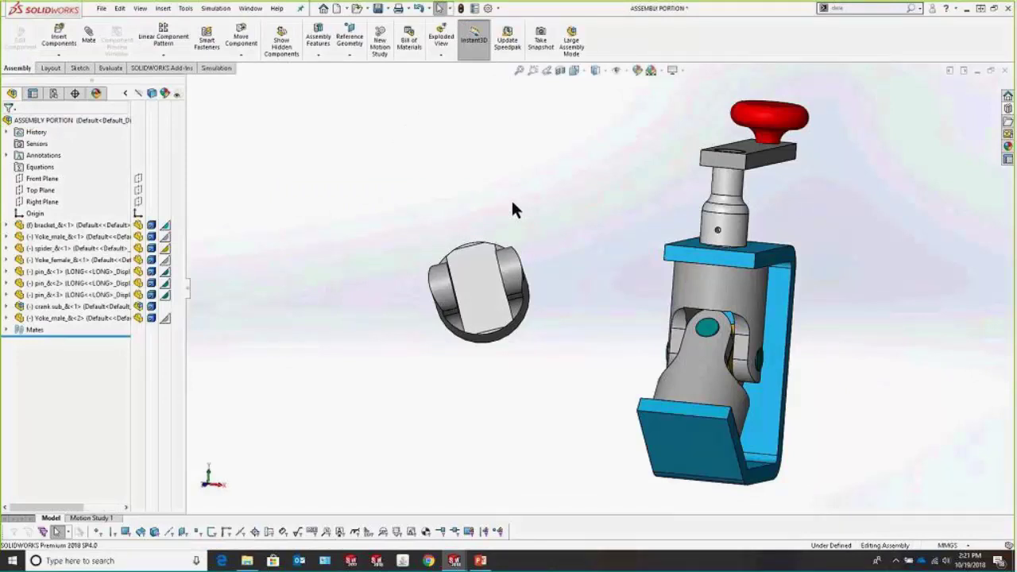
pyautogui.moveTo(694, 177); pyautogui.dragTo(477, 290, button='middle')
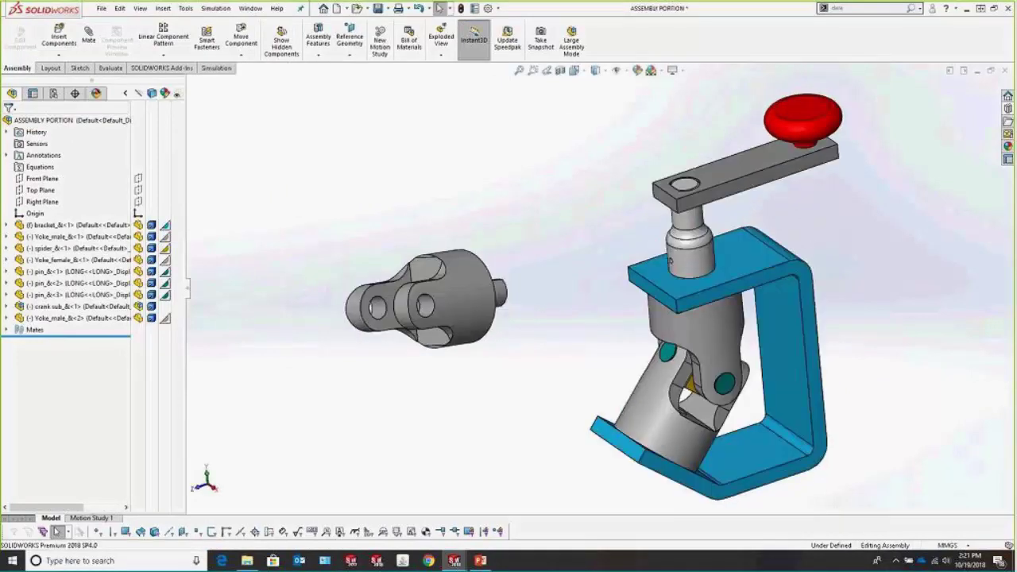
pyautogui.click(465, 294)
pyautogui.click(499, 238)
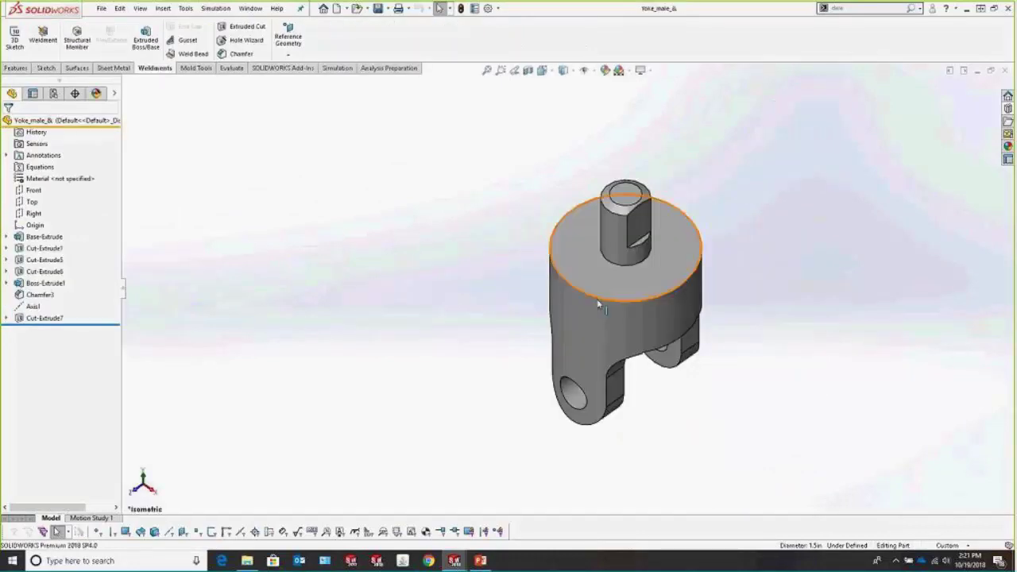
# - Fillet the circular outer edge of the yoke's upper face with a 0.1 in radius
pyautogui.click(598, 303)
pyautogui.click(704, 266)
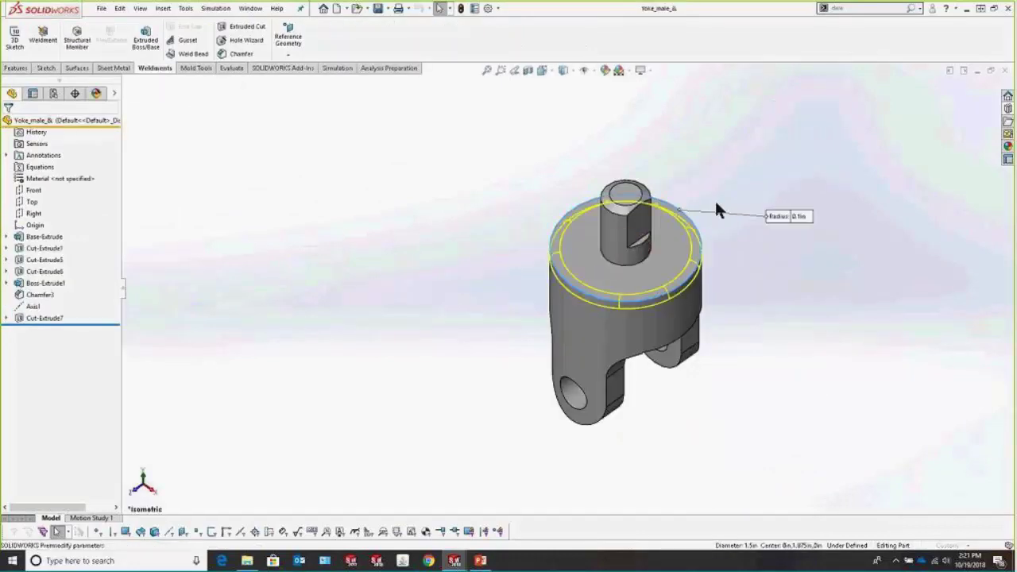
pyautogui.click(10, 125)
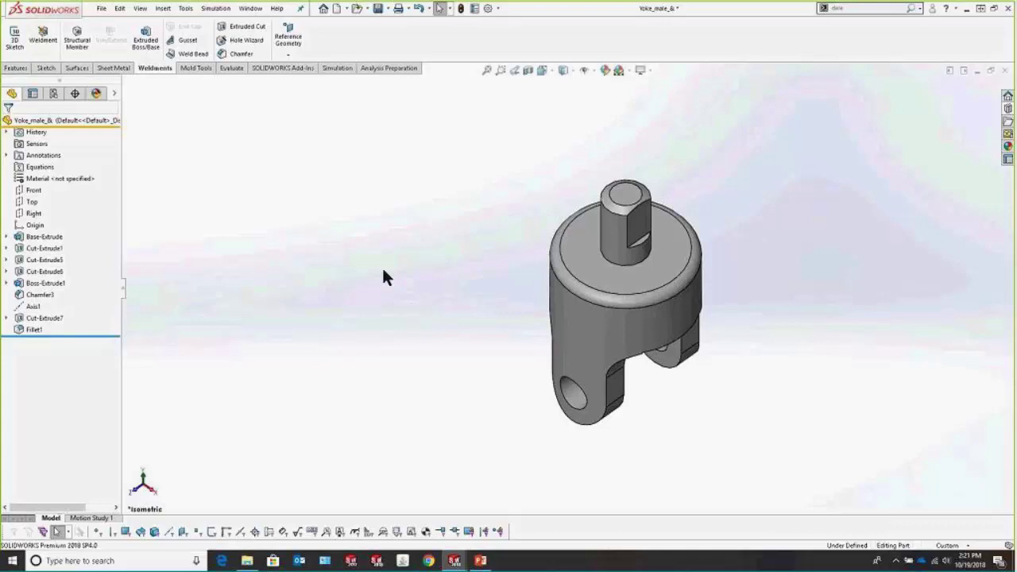
# - Switch to ASSEMBLY PORTION and examine the male yoke there from another angle
pyautogui.hotkey('ctrl', 'Tab')
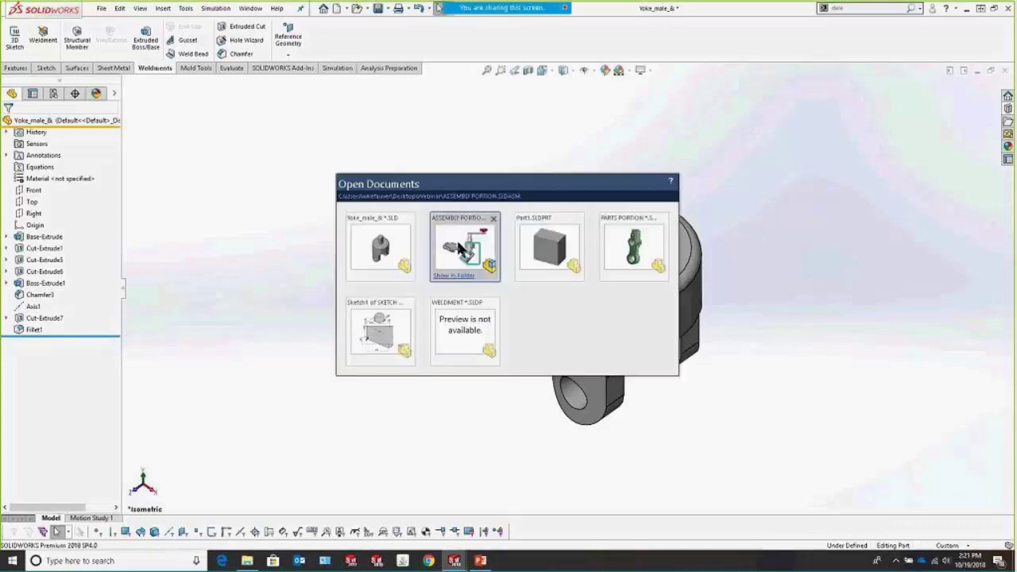
pyautogui.click(460, 248)
pyautogui.click(97, 62)
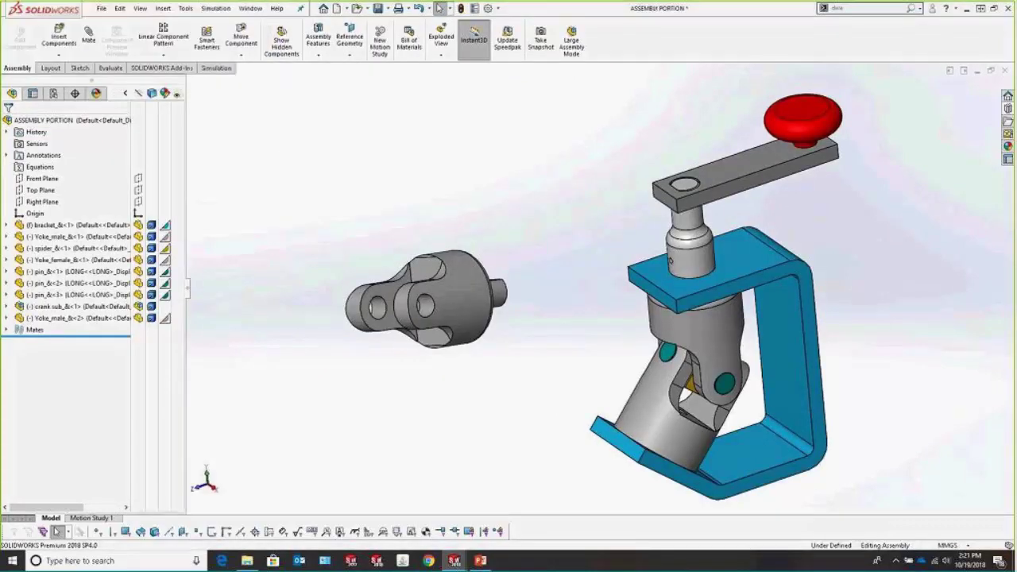
pyautogui.moveTo(575, 252); pyautogui.dragTo(544, 255, button='middle')
# - Return to the Yoke_male part and reload it from disk, discarding its unsaved changes
pyautogui.hotkey('ctrl', 'Tab')
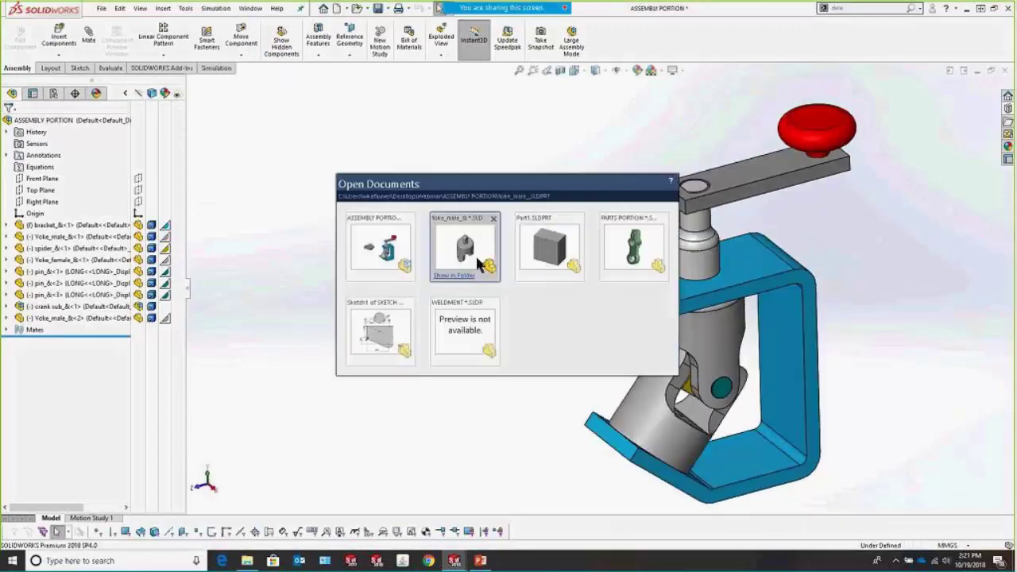
pyautogui.click(467, 247)
pyautogui.click(105, 6)
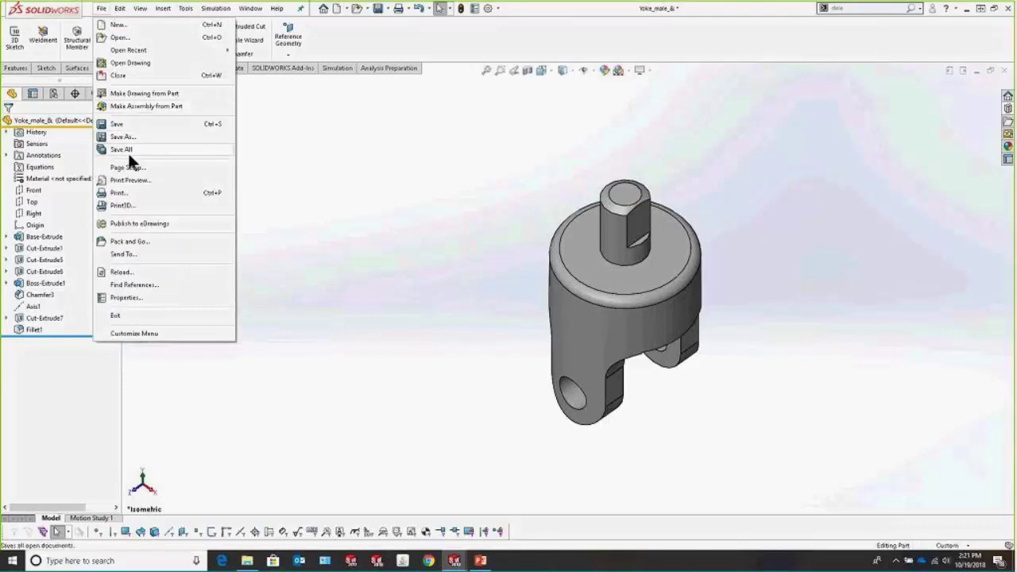
pyautogui.click(136, 273)
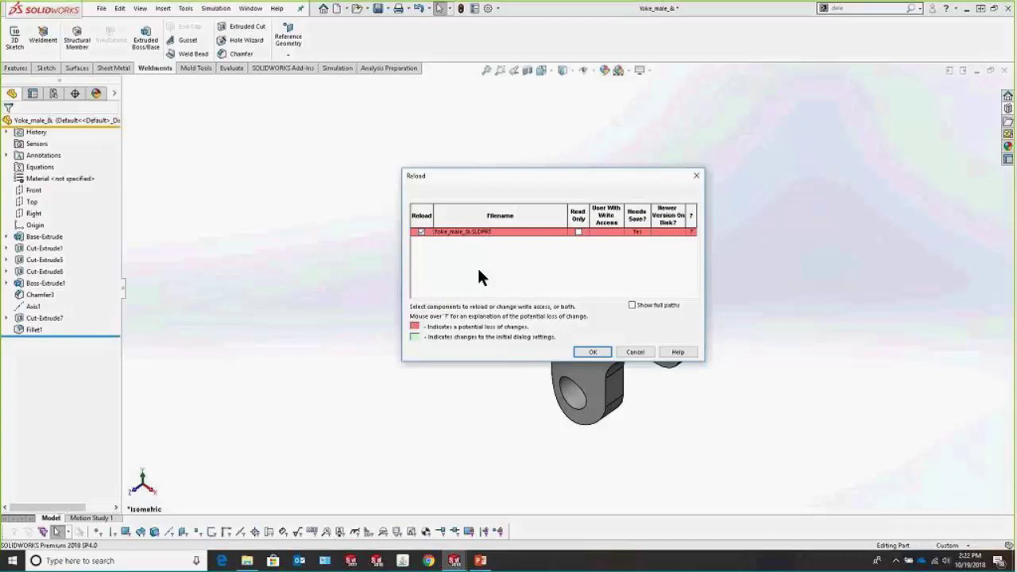
pyautogui.click(592, 352)
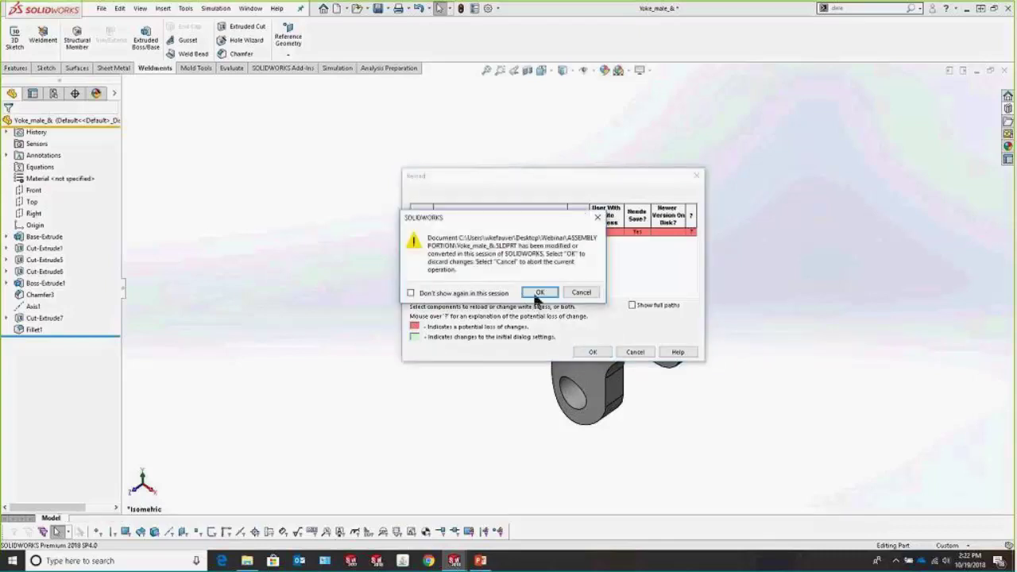
pyautogui.click(537, 294)
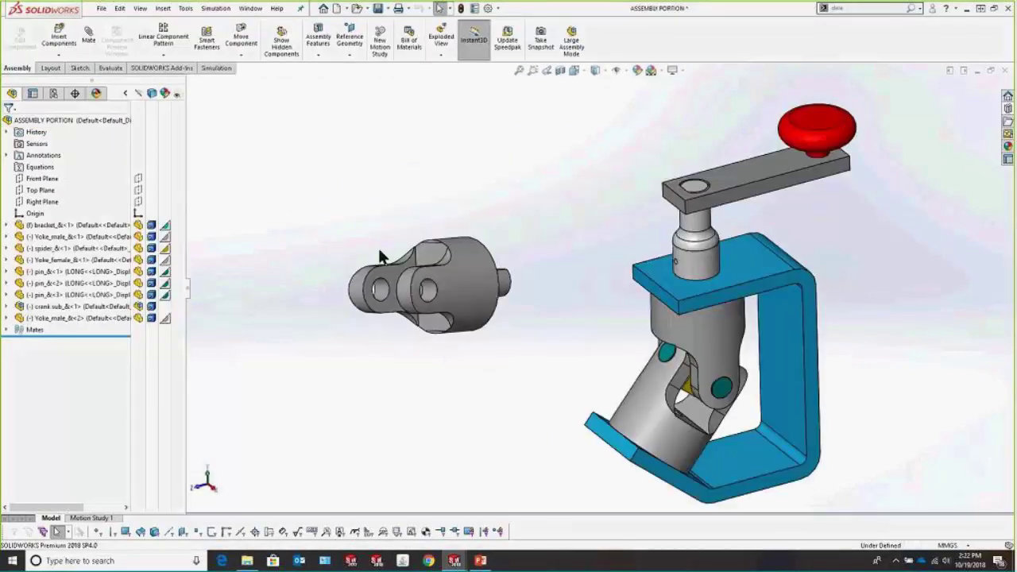
pyautogui.moveTo(763, 301); pyautogui.dragTo(806, 318, button='middle')
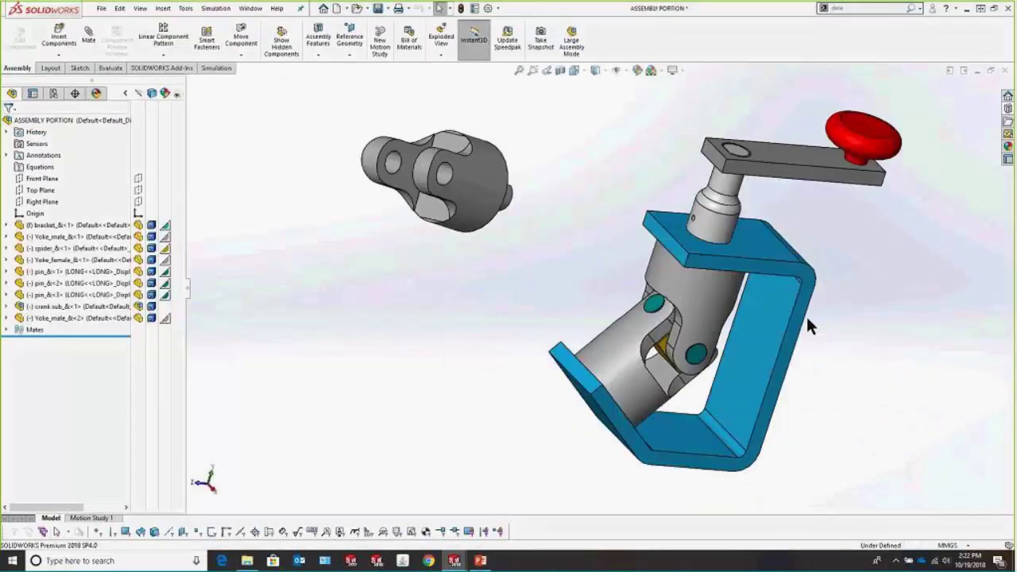
# - Switch to the PowerPoint slide show and advance to the "Search commands" slide
pyautogui.hotkey('alt', 'Tab')
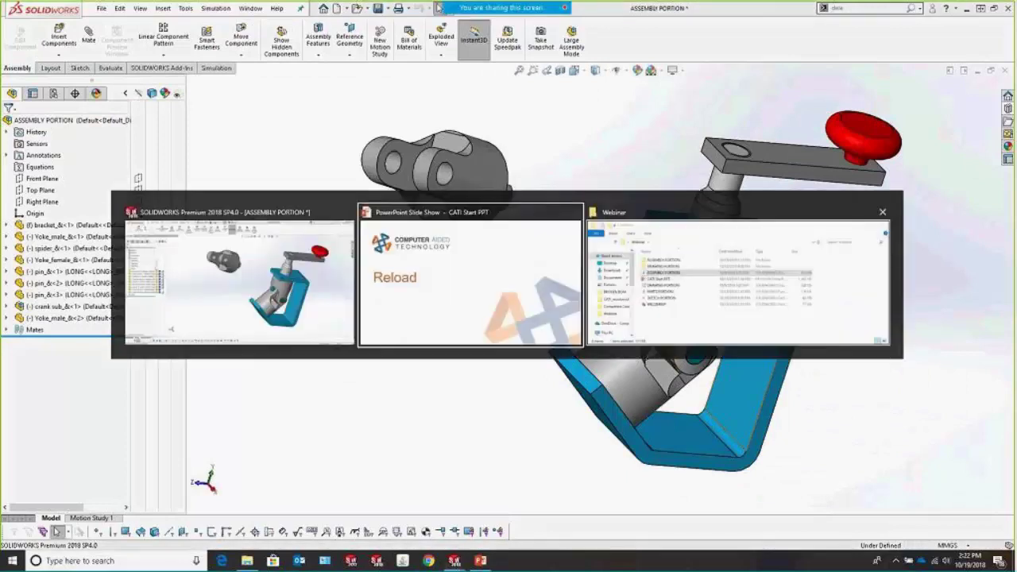
pyautogui.click(545, 305)
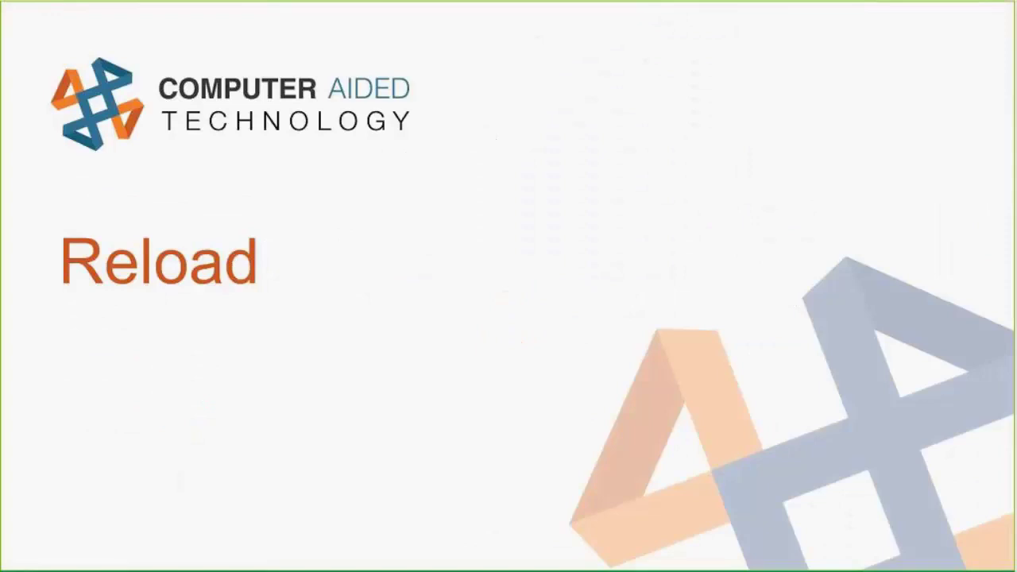
pyautogui.press('Right')
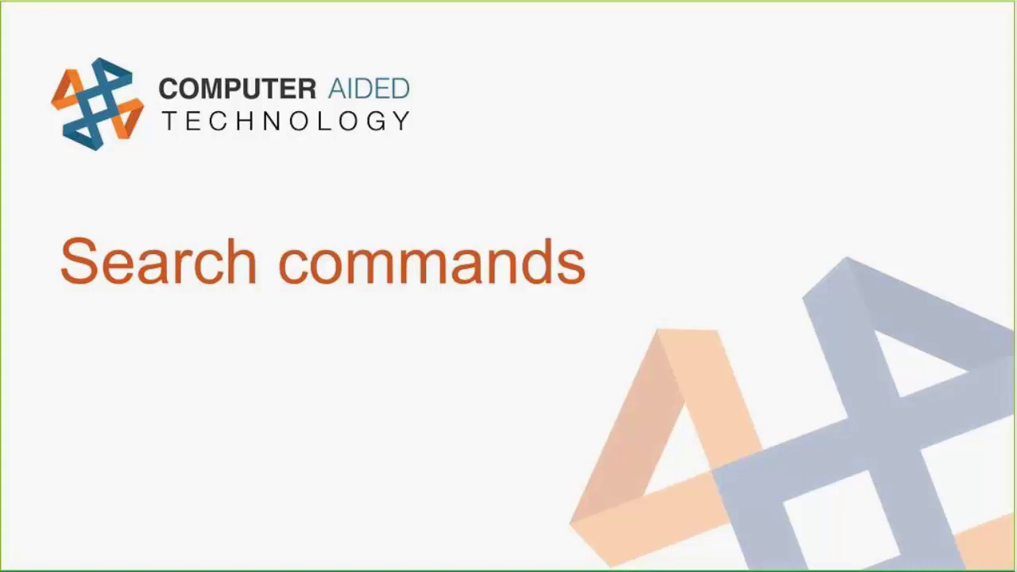
# - Switch back to SOLIDWORKS, bring up the PARTS PORTION part, and display its Features tools
pyautogui.hotkey('alt', 'Tab')
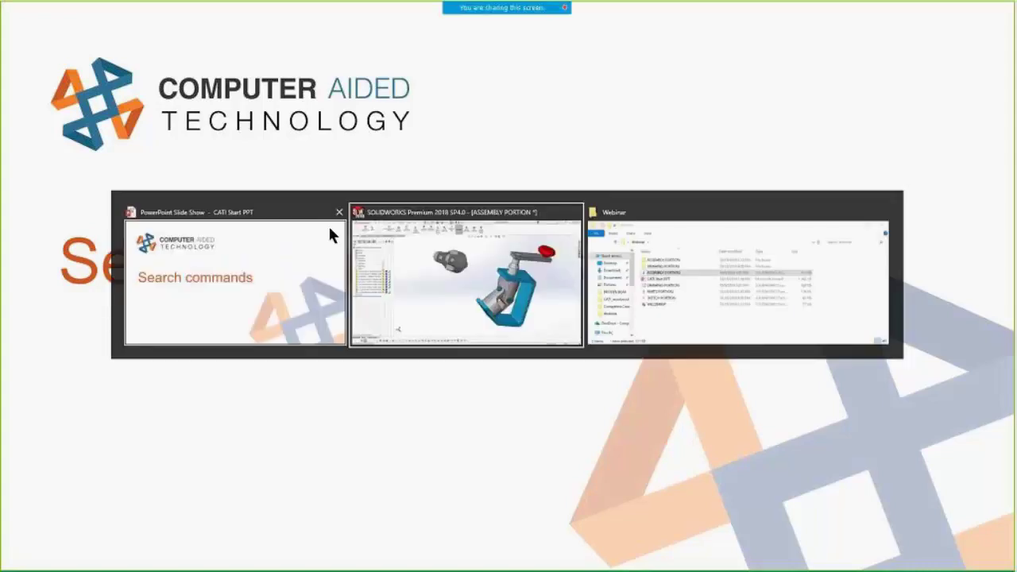
pyautogui.hotkey('ctrl', 'Tab')
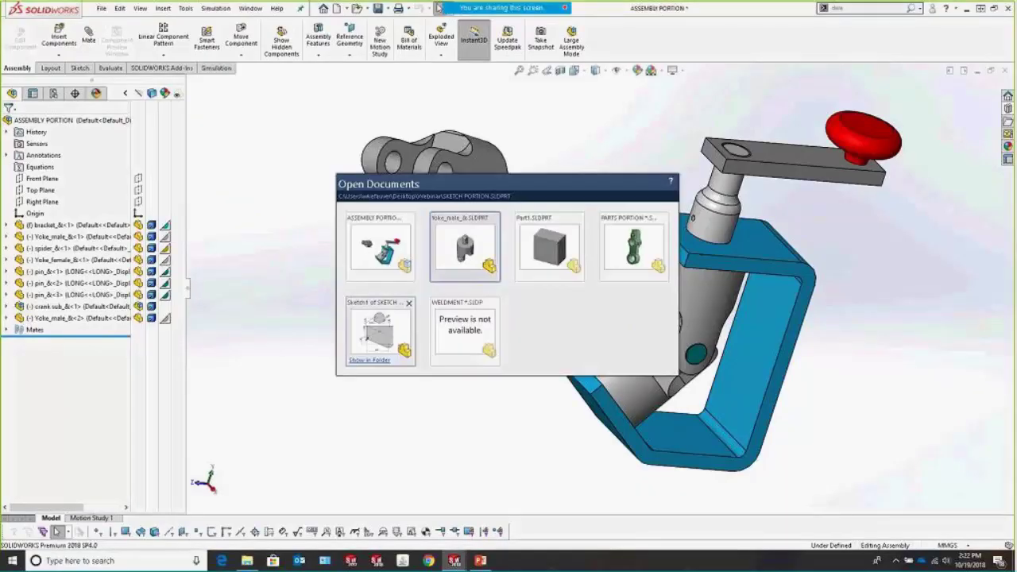
pyautogui.moveTo(532, 285)
pyautogui.press('Escape')
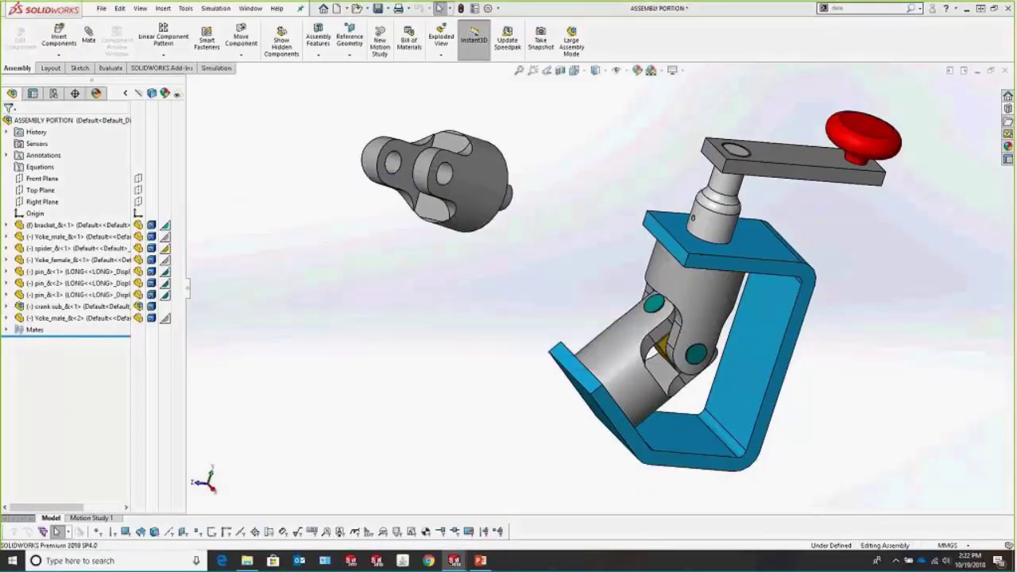
pyautogui.hotkey('ctrl', 'Tab')
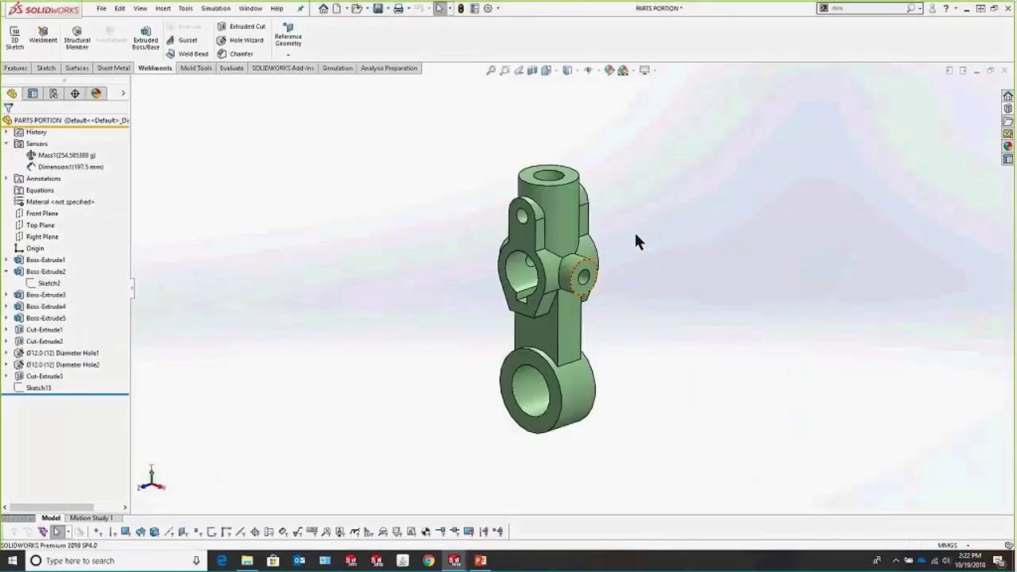
pyautogui.click(15, 69)
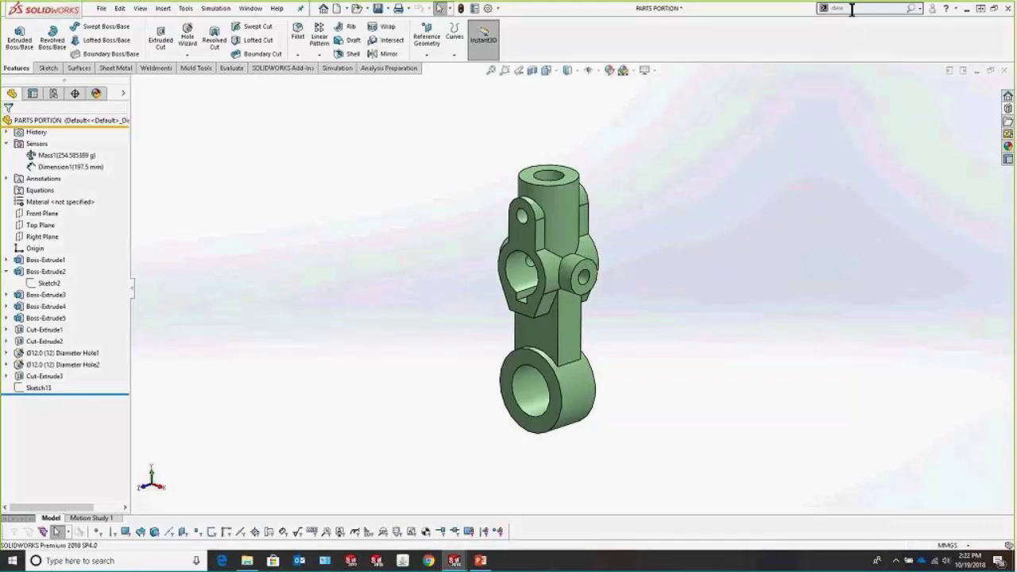
# - Search the commands for "dele", reveal where Delete/Keep Body is located, and leave without running it
pyautogui.click(921, 9)
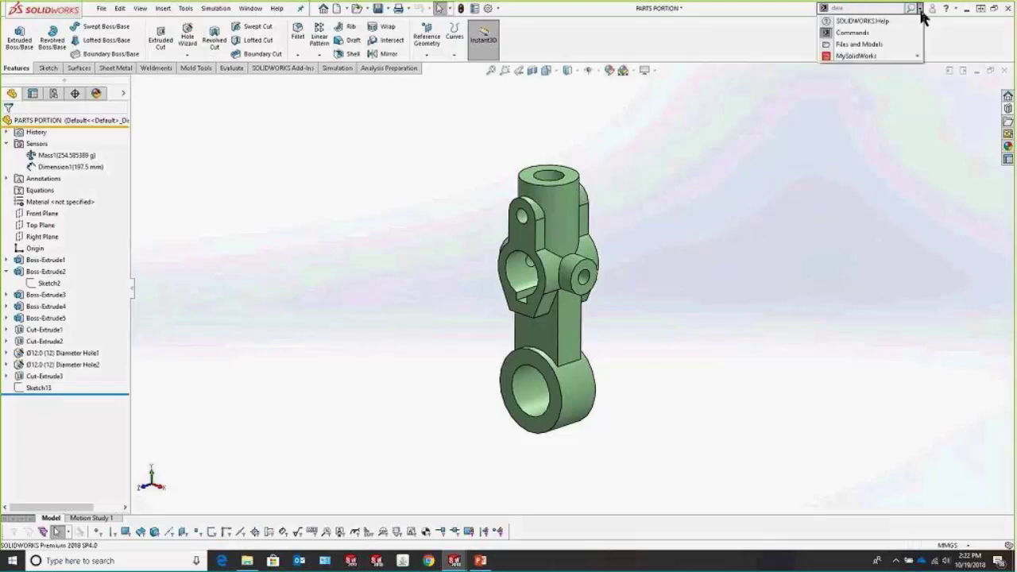
pyautogui.click(898, 32)
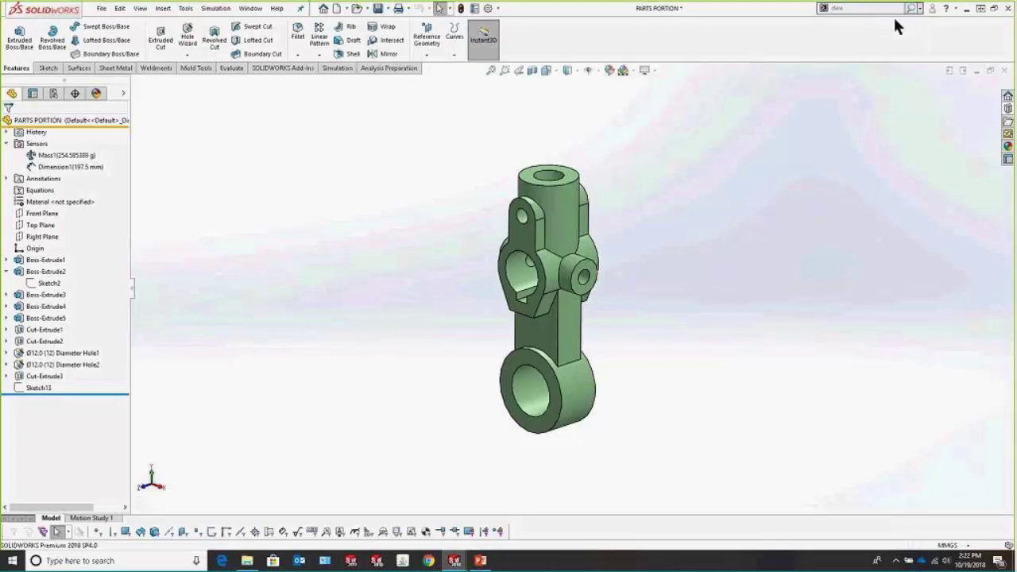
pyautogui.click(883, 14)
pyautogui.write('del')
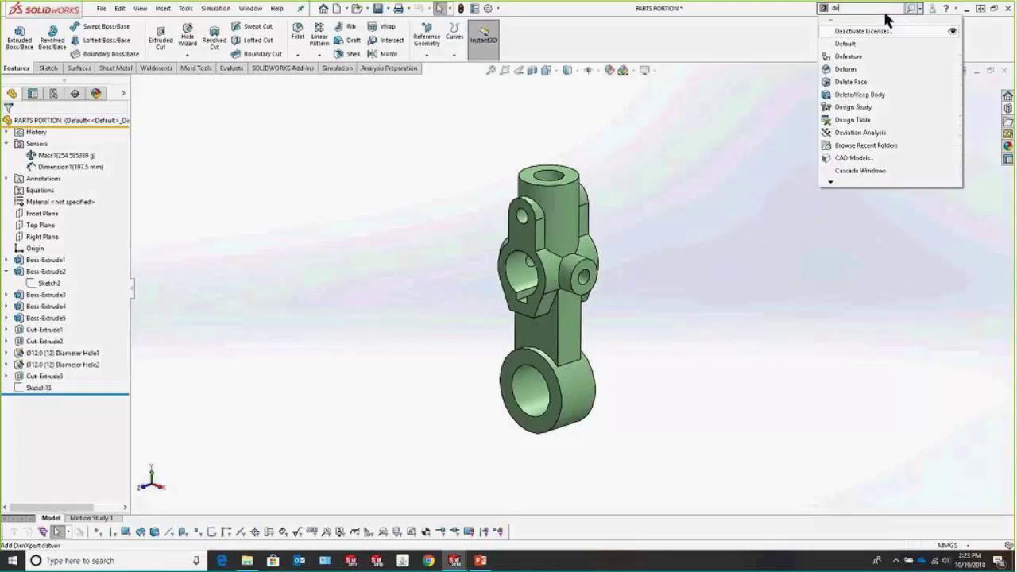
pyautogui.write('e')
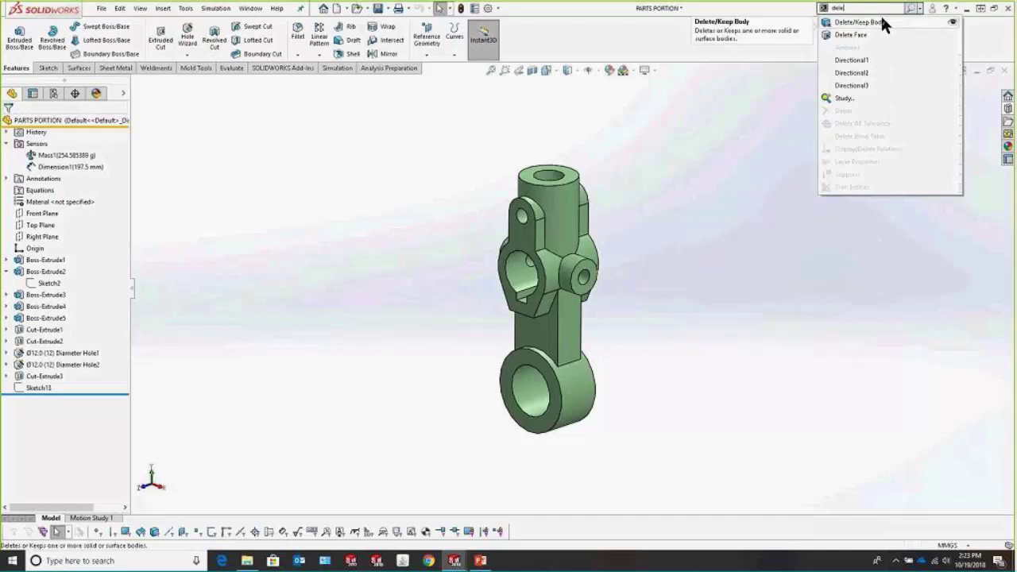
pyautogui.click(953, 26)
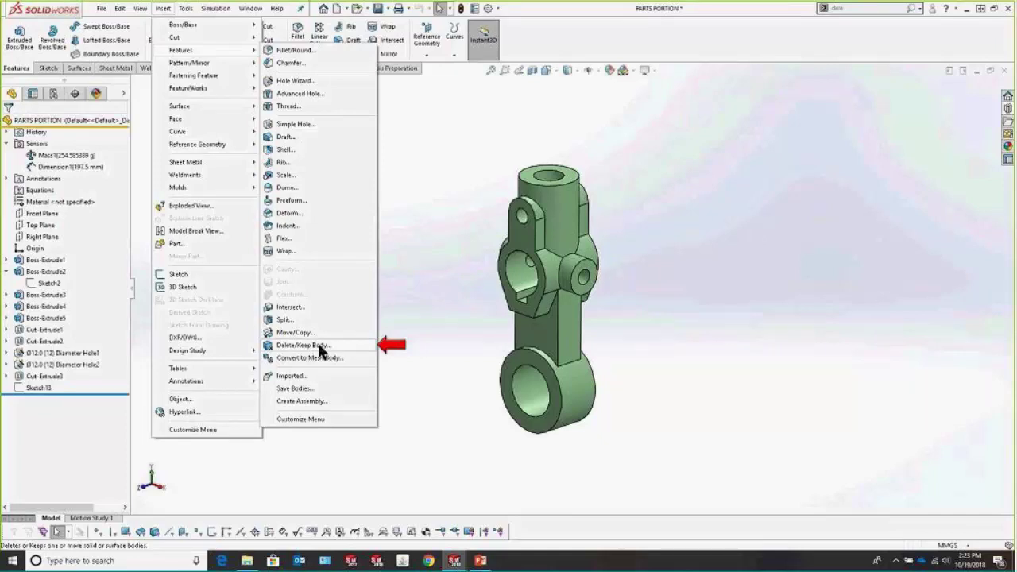
pyautogui.click(409, 318)
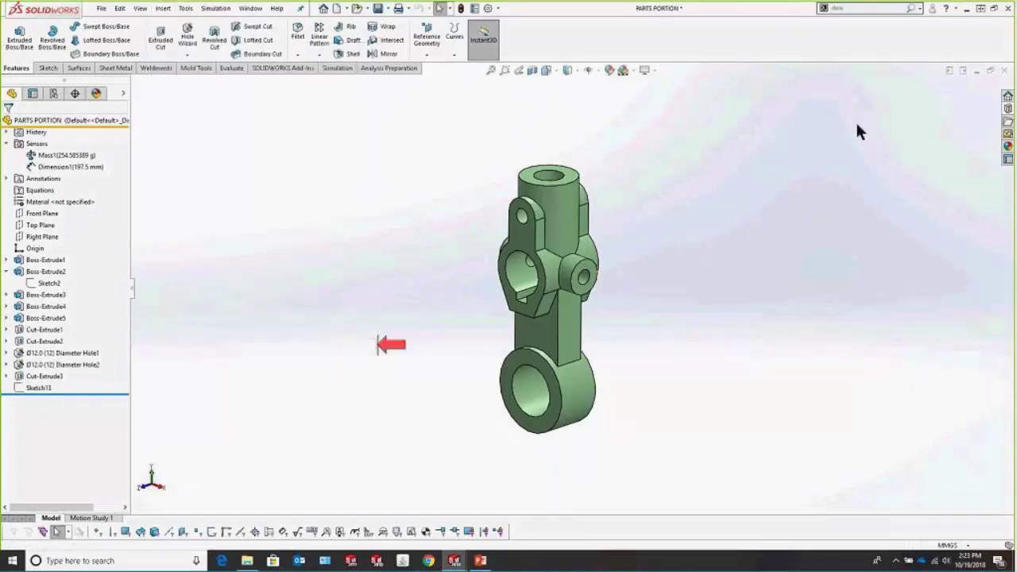
# - Switch the search scope to Files and Models, search for "dele", and dismiss the results
pyautogui.click(919, 9)
pyautogui.click(896, 40)
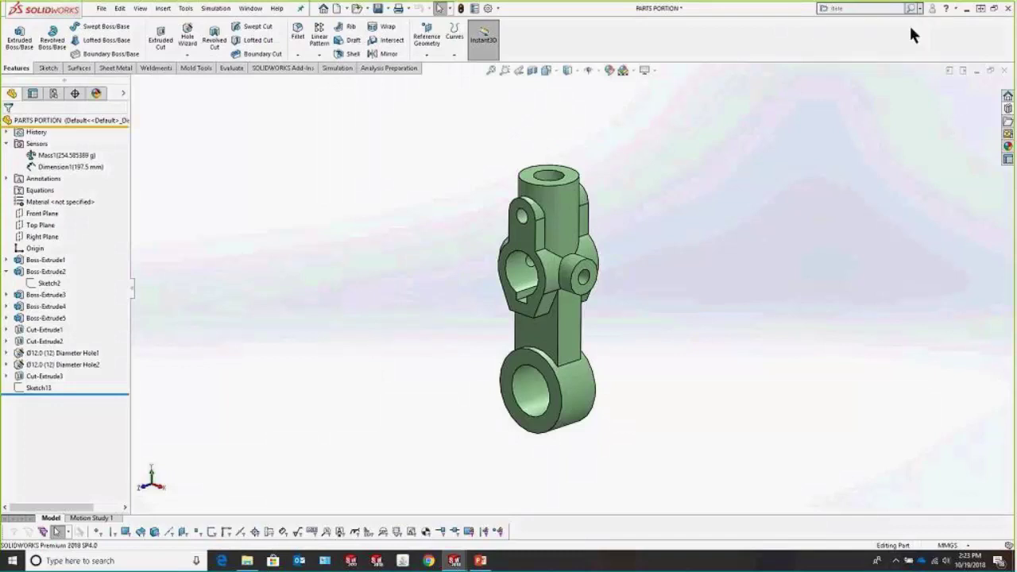
pyautogui.click(851, 8)
pyautogui.write('dele')
pyautogui.press('Return')
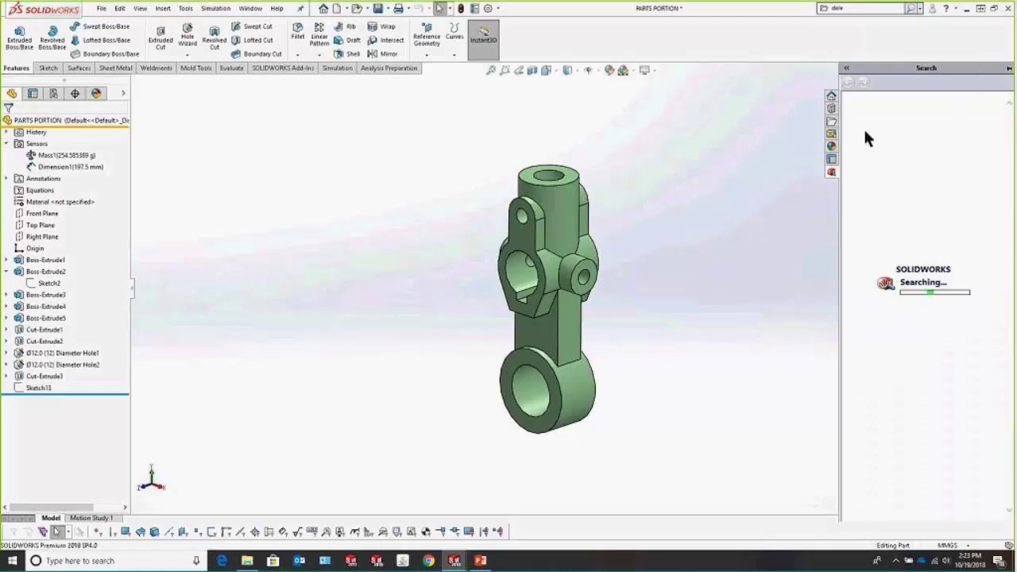
pyautogui.click(819, 74)
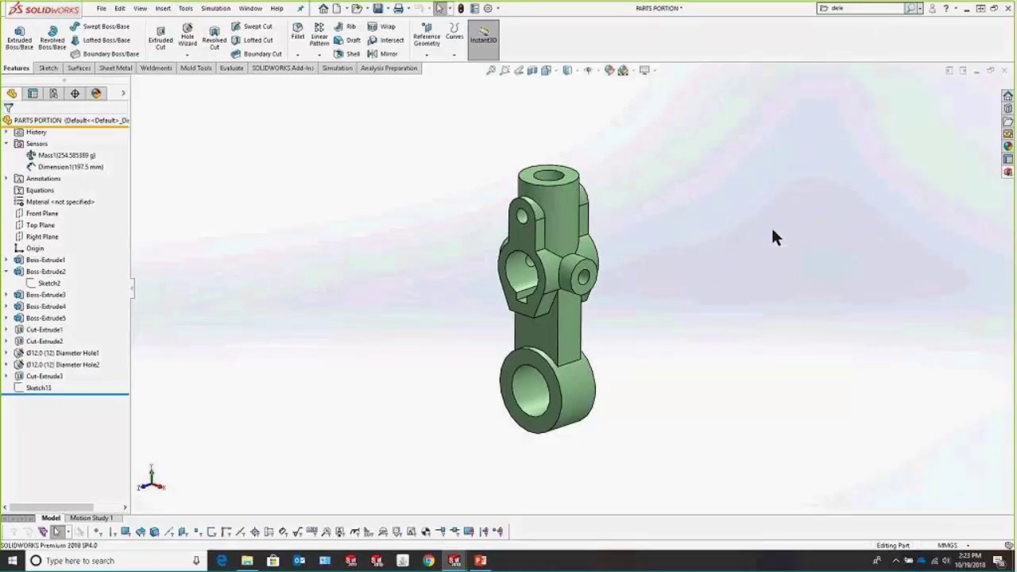
# - Switch to the slide show, advance to "SOLIDWORKS Meta Options in File Explorer", and bring up the Webinar folder with no file selected
pyautogui.click(838, 9)
pyautogui.hotkey('alt', 'Tab')
pyautogui.press('Right')
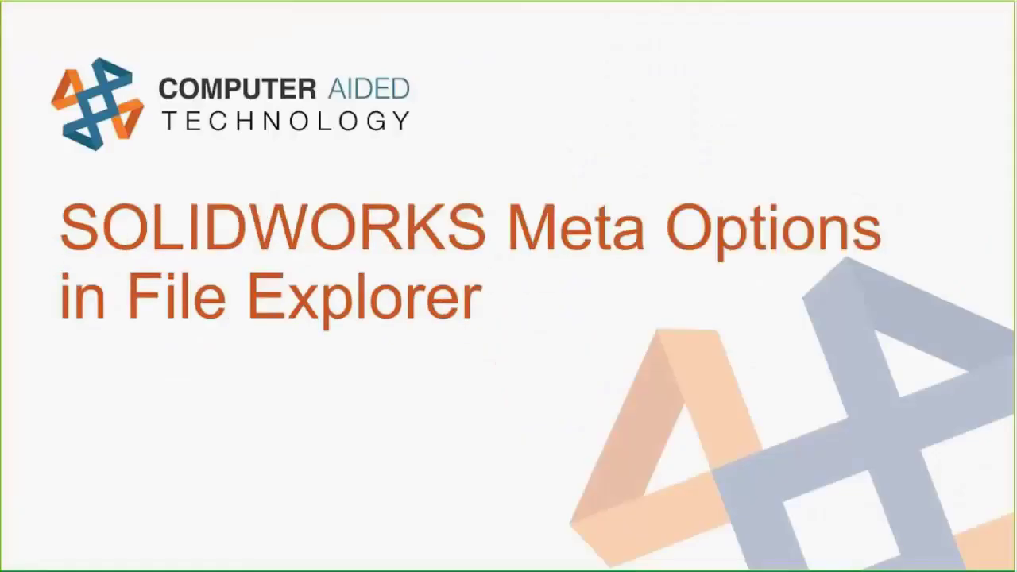
pyautogui.hotkey('alt', 'Tab')
pyautogui.click(632, 291)
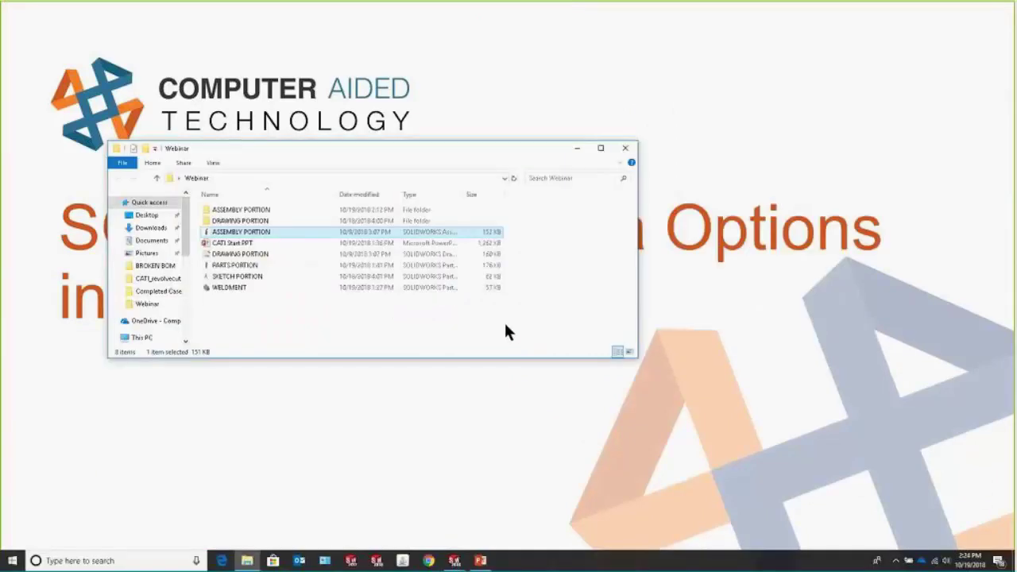
pyautogui.click(506, 326)
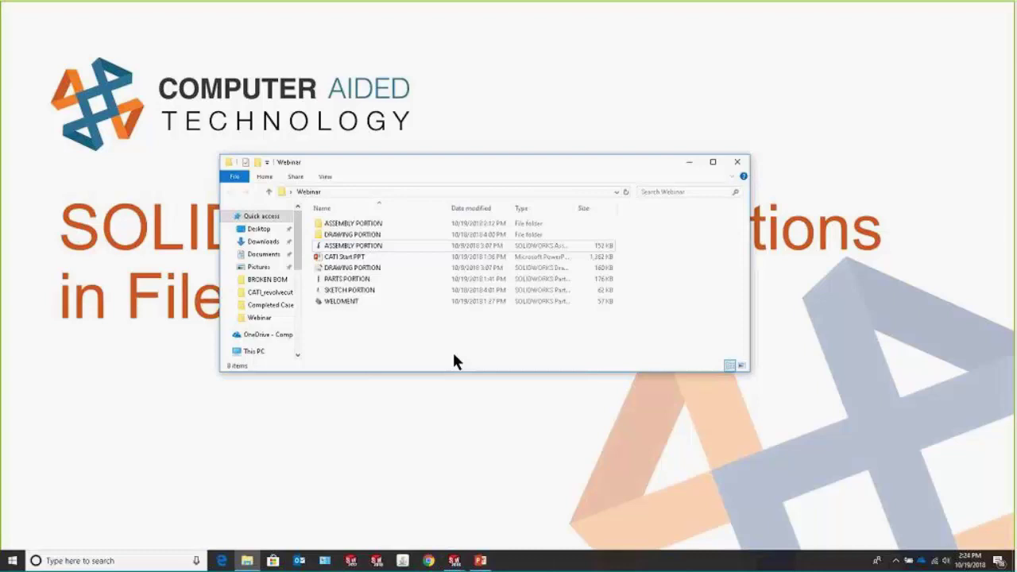
# - Review the SOLIDWORKS file options for the ASSEMBLY PORTION assembly, open its Rename dialog, and close it without renaming
pyautogui.rightClick(370, 246)
pyautogui.moveTo(404, 303)
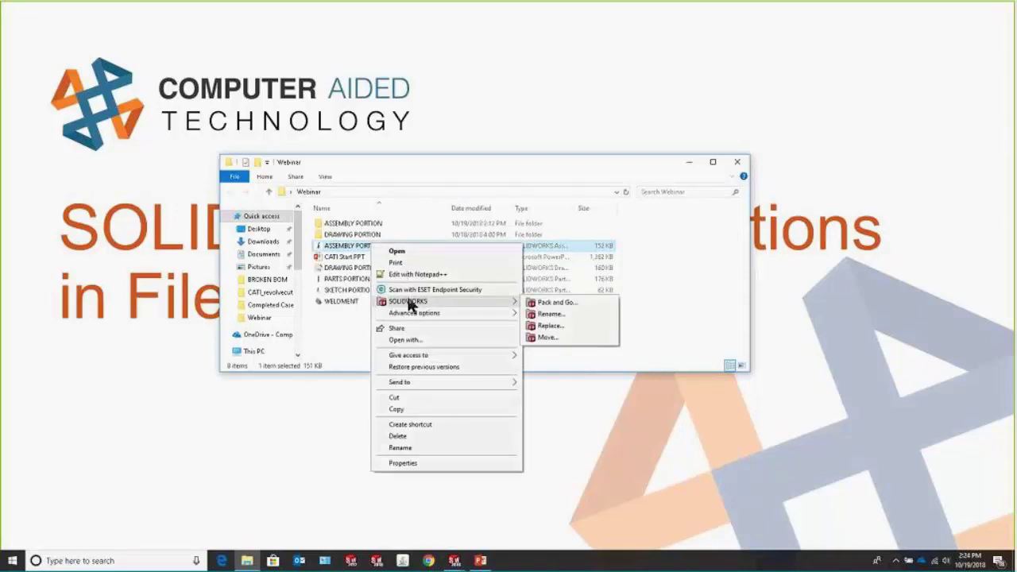
pyautogui.click(550, 316)
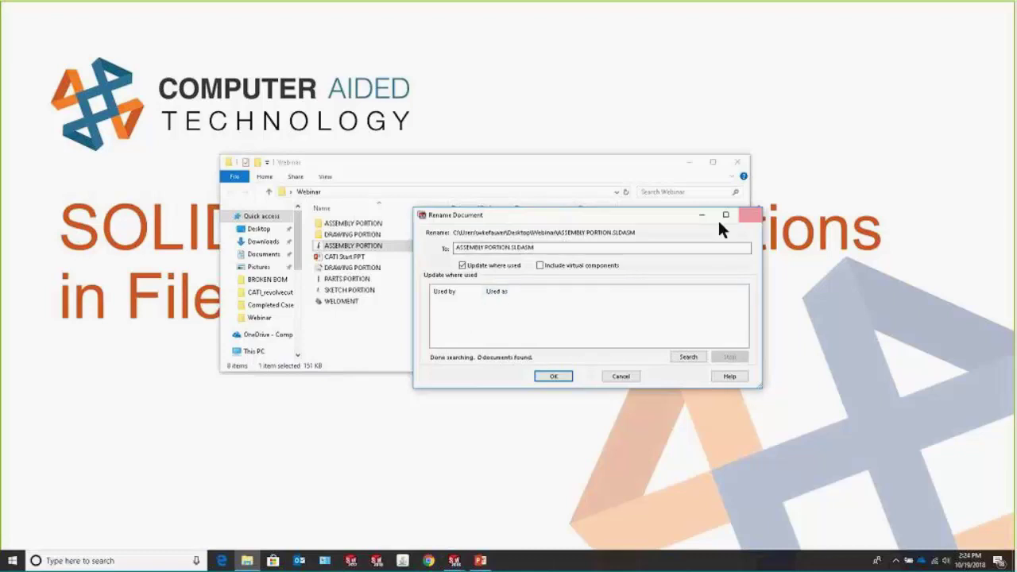
pyautogui.click(749, 214)
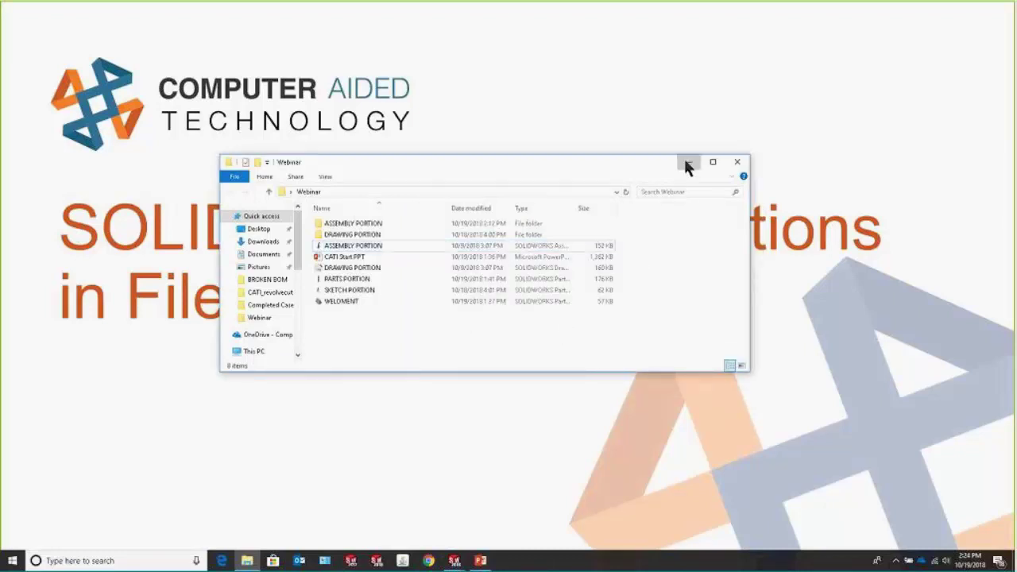
# - Minimize the Webinar folder window and advance the slide show to "Ctrl Tab to Switch Between Files"
pyautogui.click(688, 163)
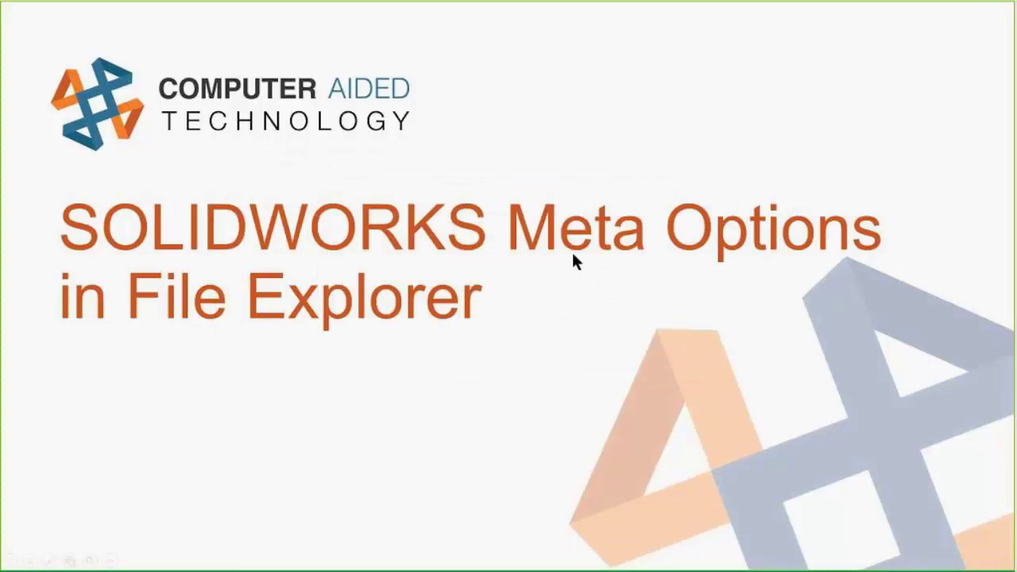
pyautogui.hotkey('alt', 'Tab')
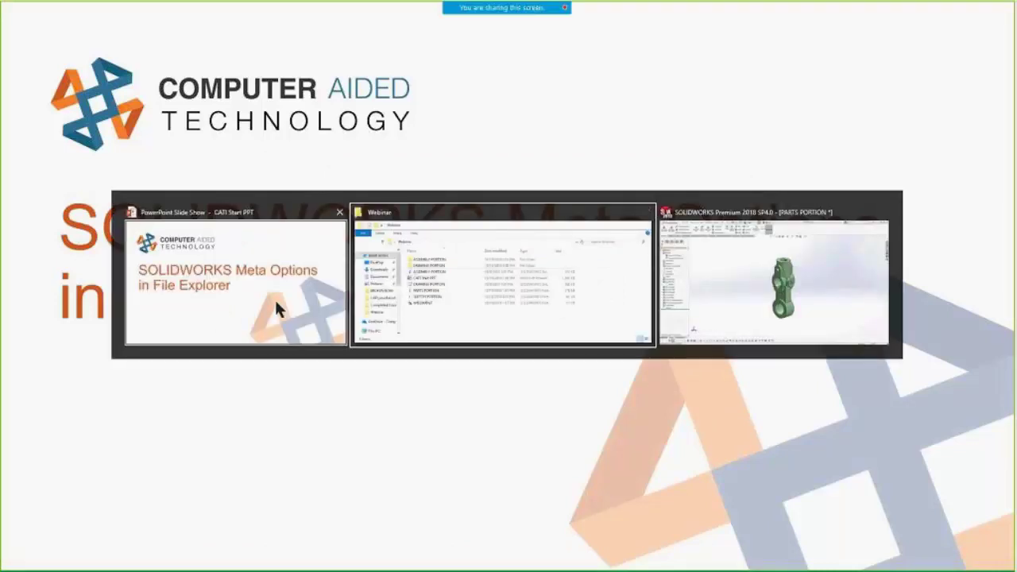
pyautogui.click(174, 291)
pyautogui.click(174, 292)
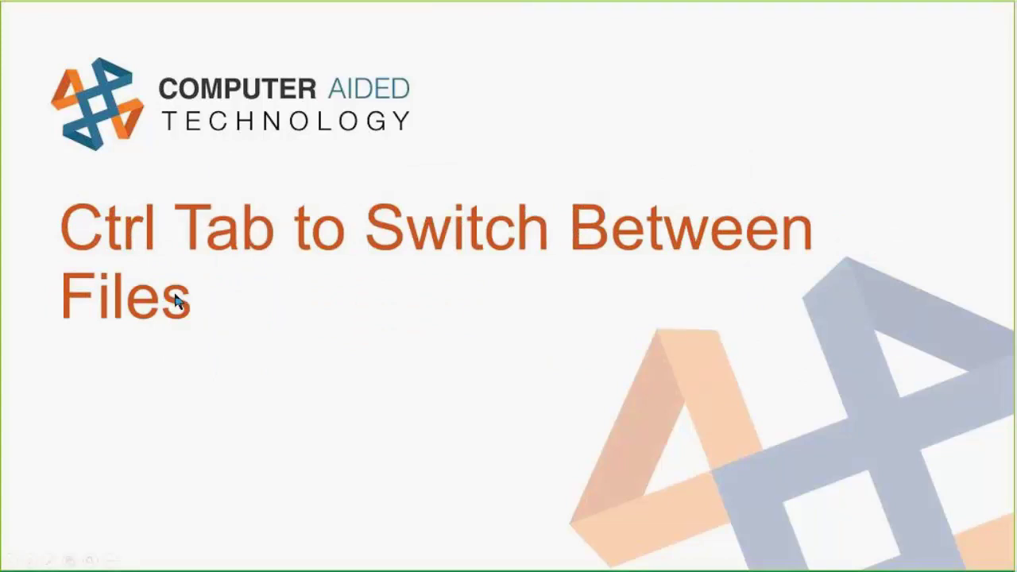
# - Switch to SOLIDWORKS and change the active document from PARTS PORTION to the ASSEMBLY PORTION assembly
pyautogui.hotkey('alt', 'Tab')
pyautogui.click(829, 284)
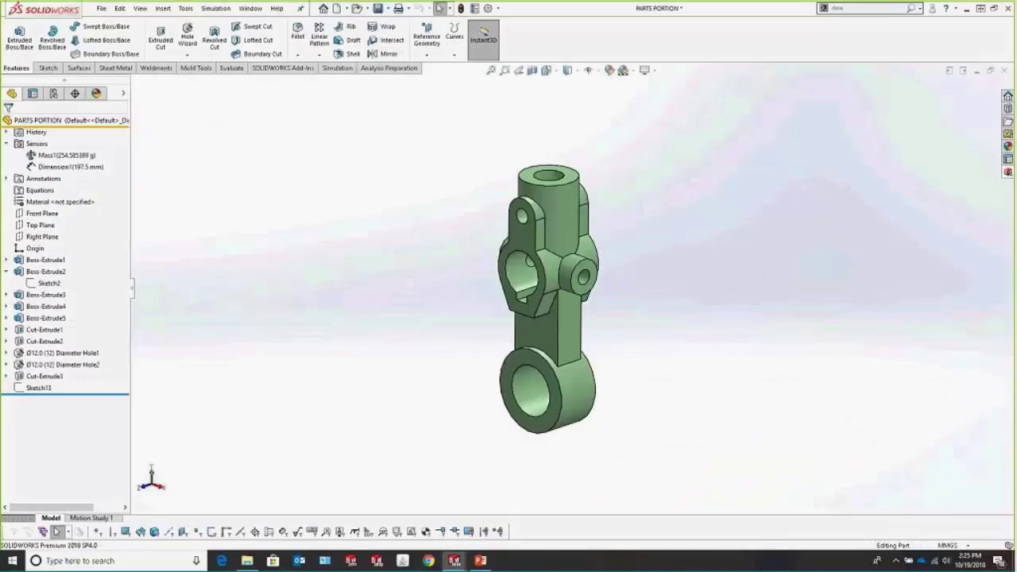
pyautogui.moveTo(454, 561)
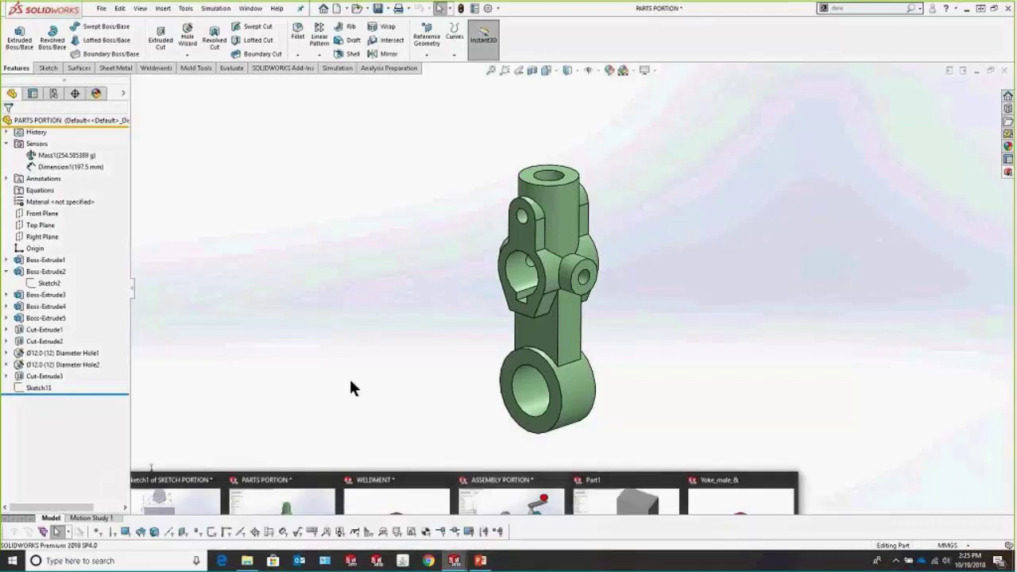
pyautogui.hotkey('ctrl', 'Tab')
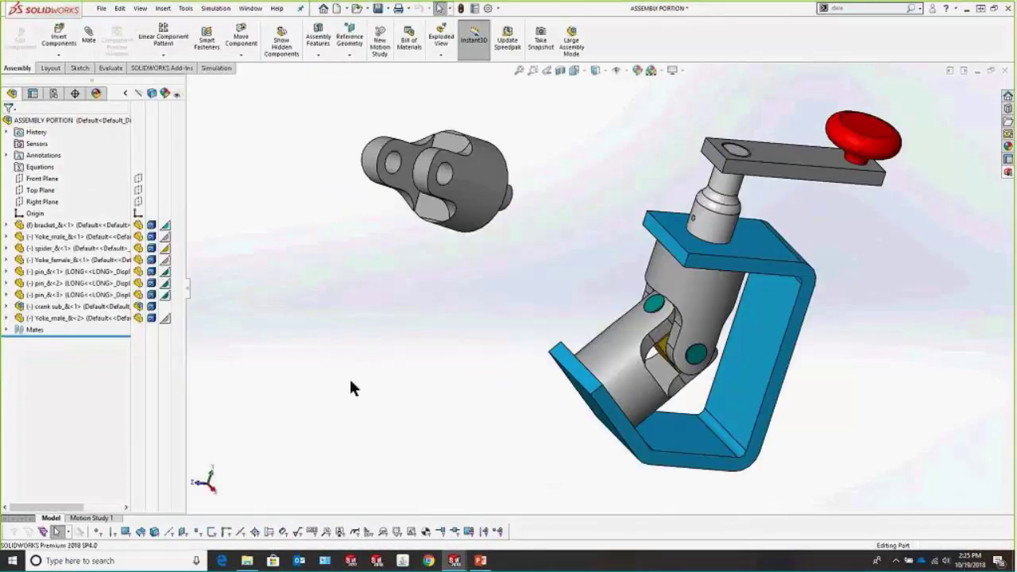
pyautogui.hotkey('ctrl', 'Tab')
pyautogui.hotkey('ctrl', 'Tab')
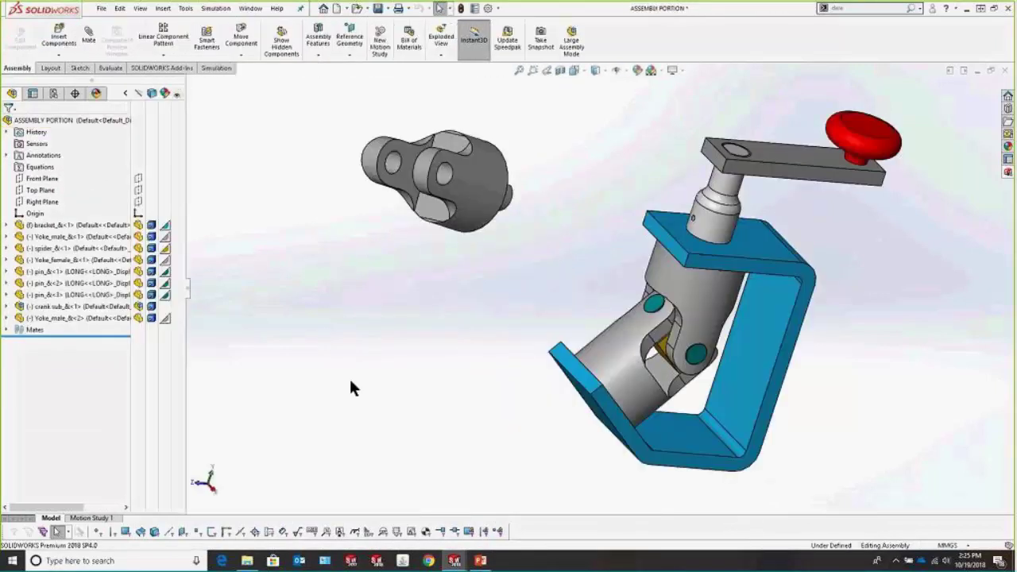
# - Cycle through the open SOLIDWORKS documents and switch to Part1 from the document previews
pyautogui.hotkey('ctrl', 'Tab')
pyautogui.hotkey('ctrl', 'Tab')
pyautogui.hotkey('ctrl', 'Tab')
pyautogui.hotkey('ctrl', 'Tab')
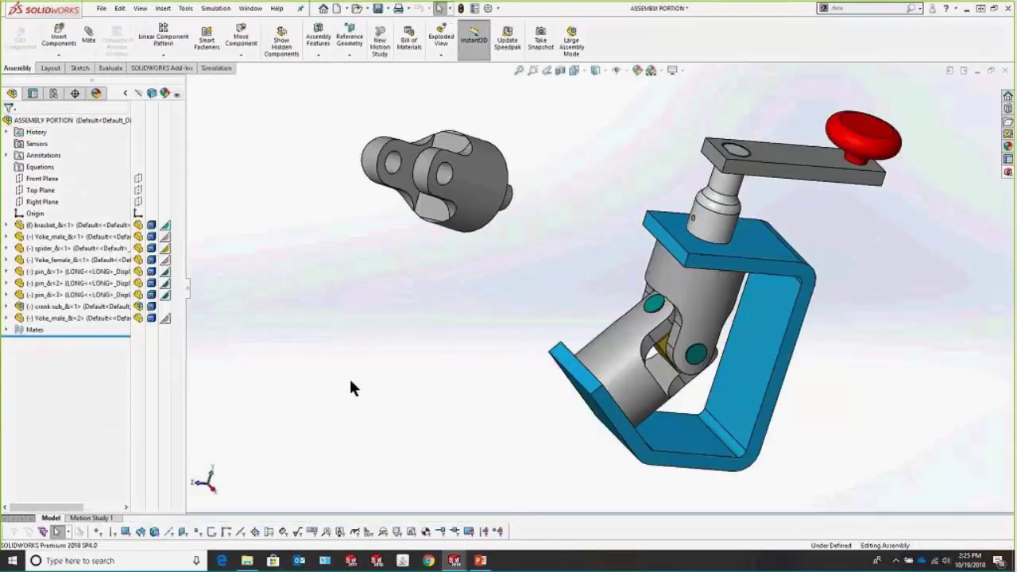
pyautogui.hotkey('ctrl', 'Tab')
pyautogui.hotkey('ctrl', 'Tab')
pyautogui.hotkey('ctrl', 'Tab')
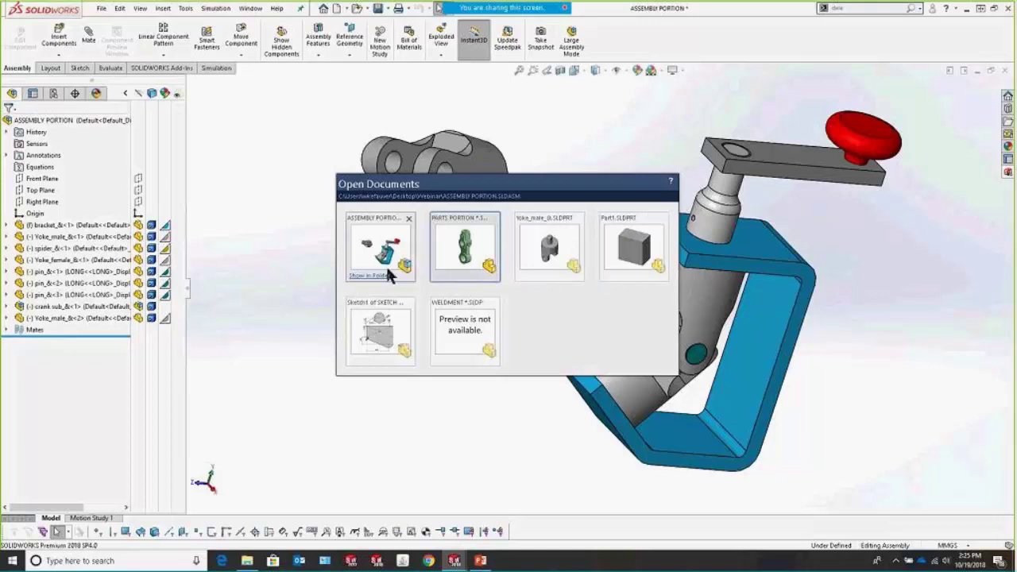
pyautogui.click(633, 251)
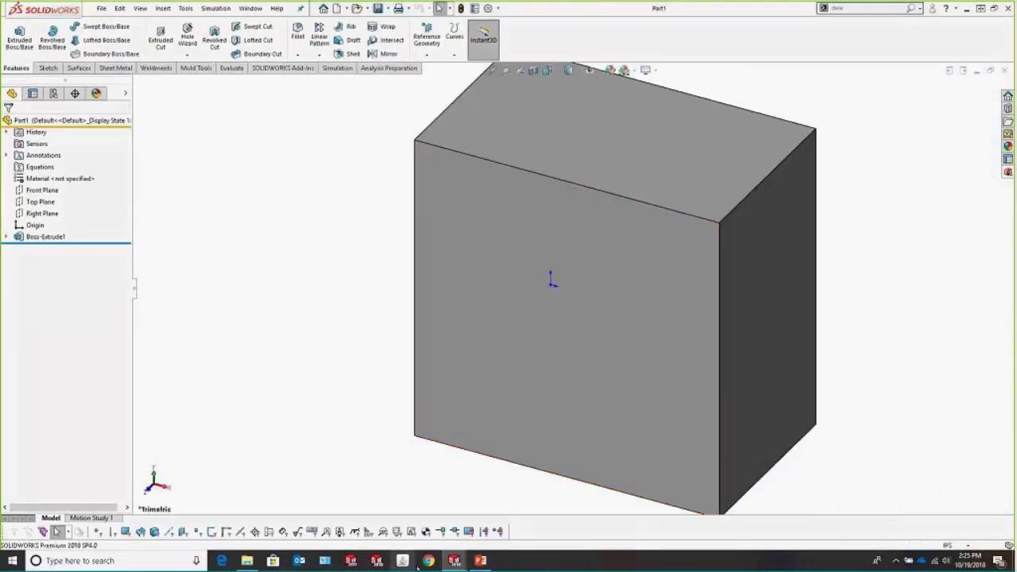
# - Advance the slide show to "Alt Drag for Drawing Views", and open the DRAWING PORTION drawing from the Webinar folder in SOLIDWORKS
pyautogui.click(477, 429)
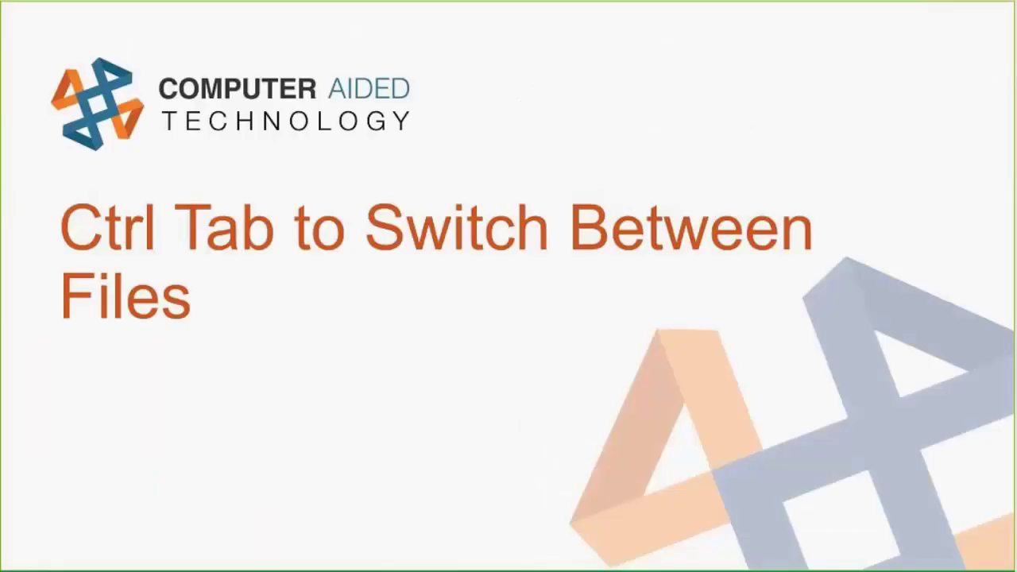
pyautogui.press('Right')
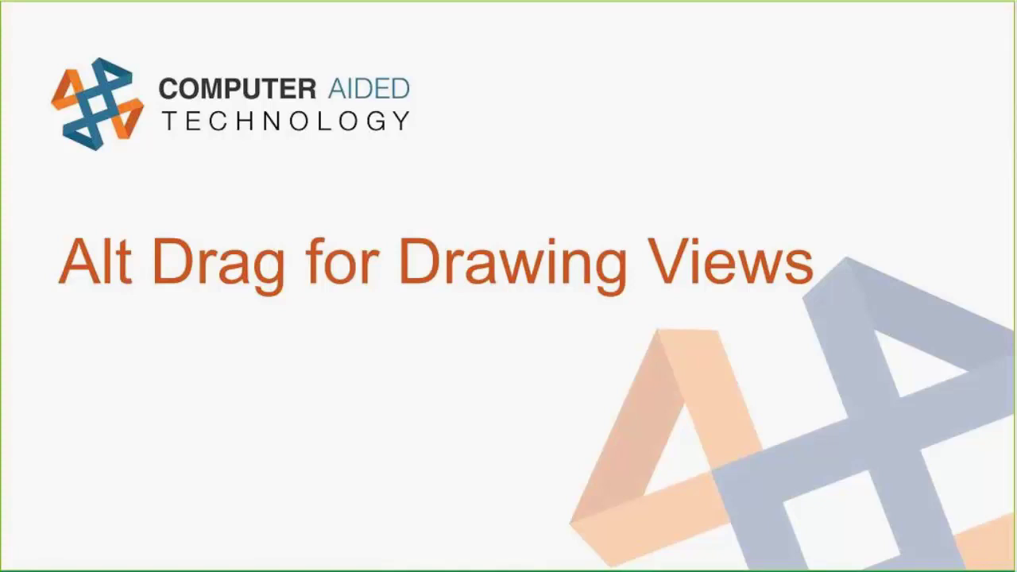
pyautogui.hotkey('alt', 'Tab')
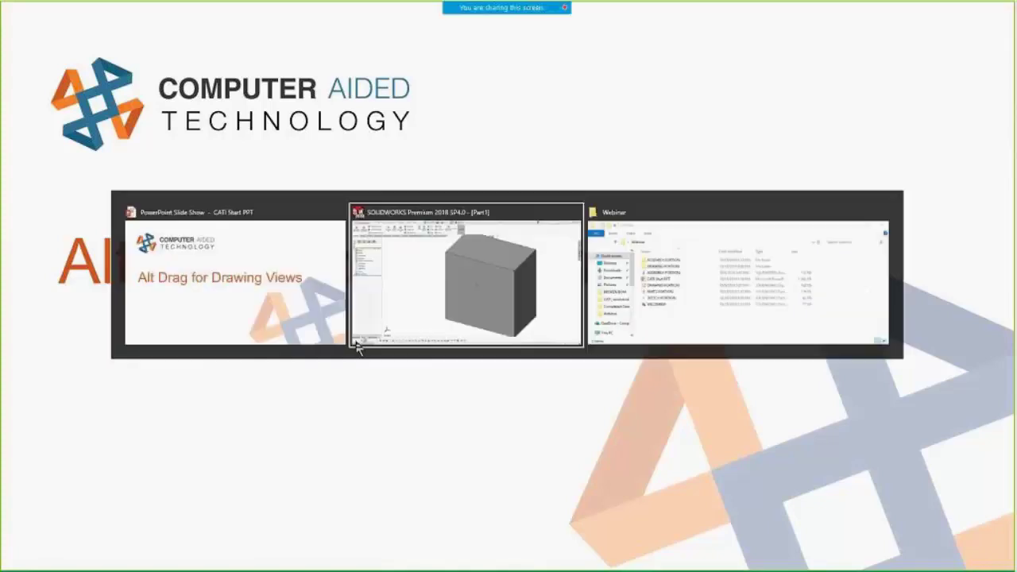
pyautogui.click(405, 257)
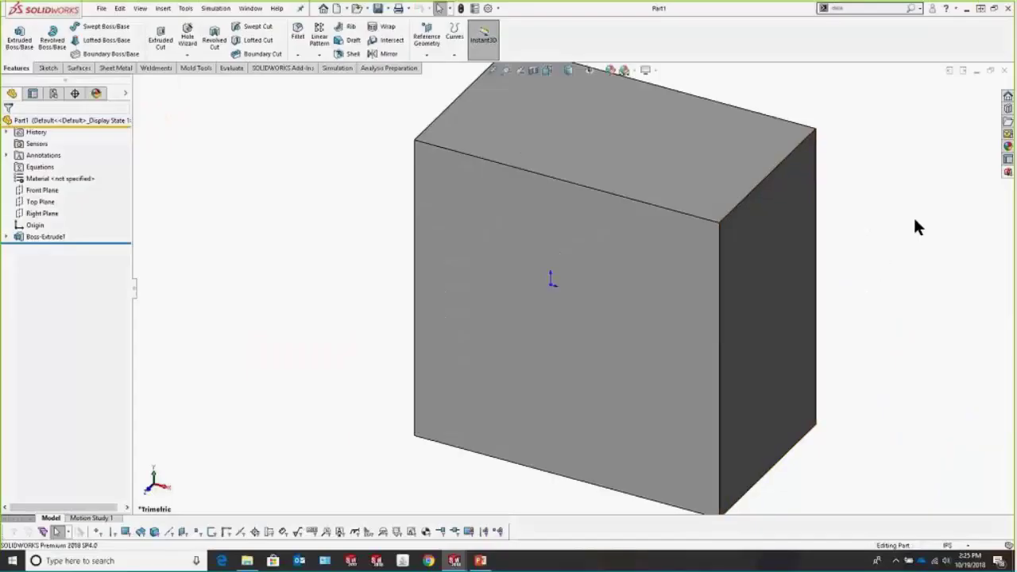
pyautogui.click(1006, 109)
pyautogui.press('super+e')
pyautogui.doubleClick(354, 268)
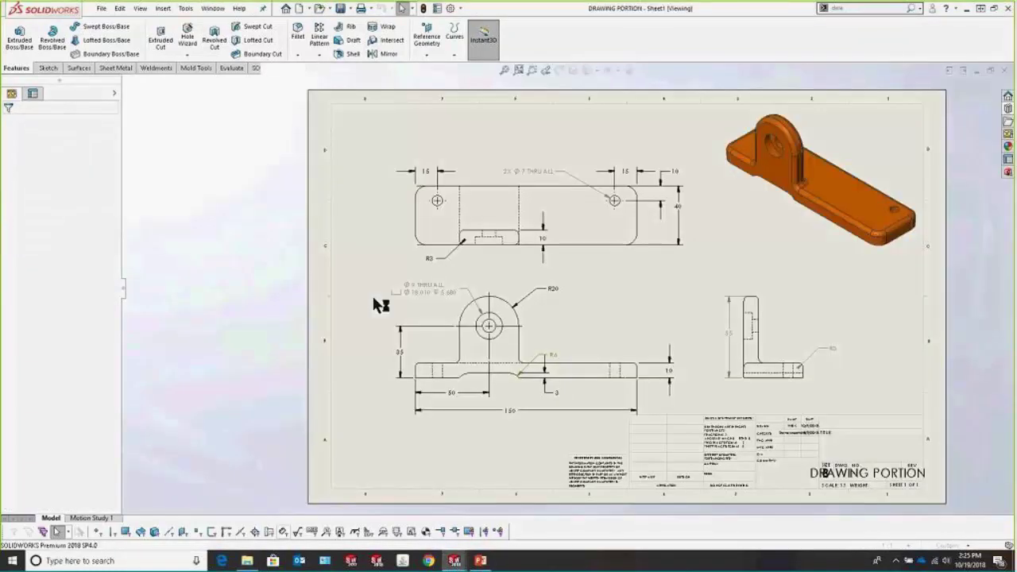
# - Reposition the plan view above the front view on the sheet, grabbing it by its outline and from inside its boundary
pyautogui.click(373, 199)
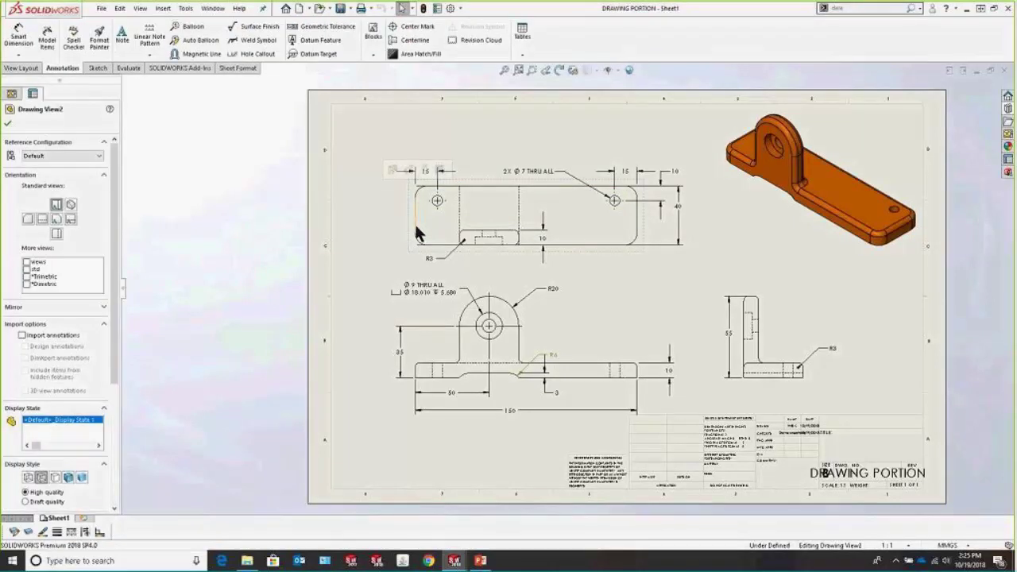
pyautogui.moveTo(420, 220); pyautogui.dragTo(430, 208)
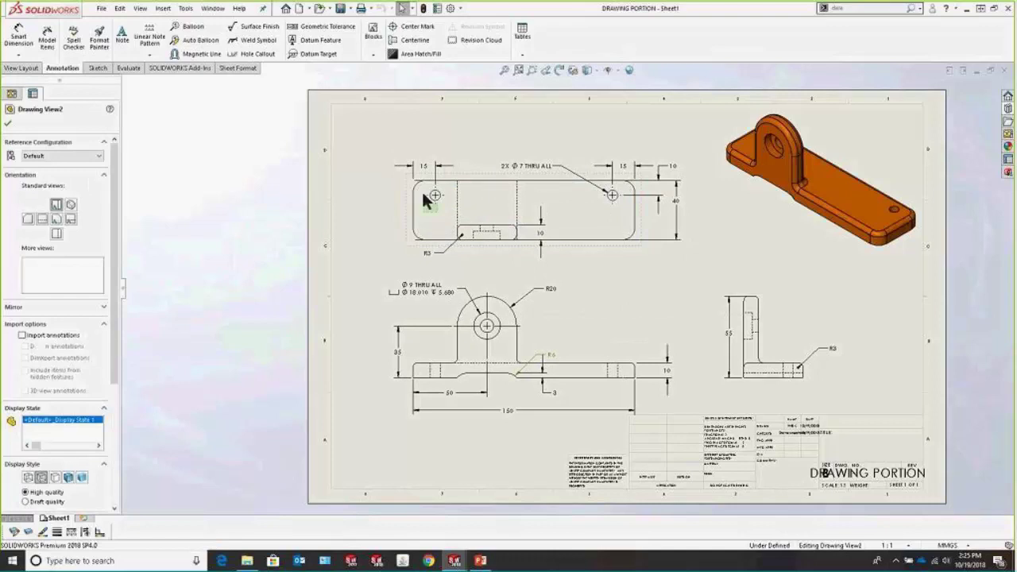
pyautogui.click(436, 211)
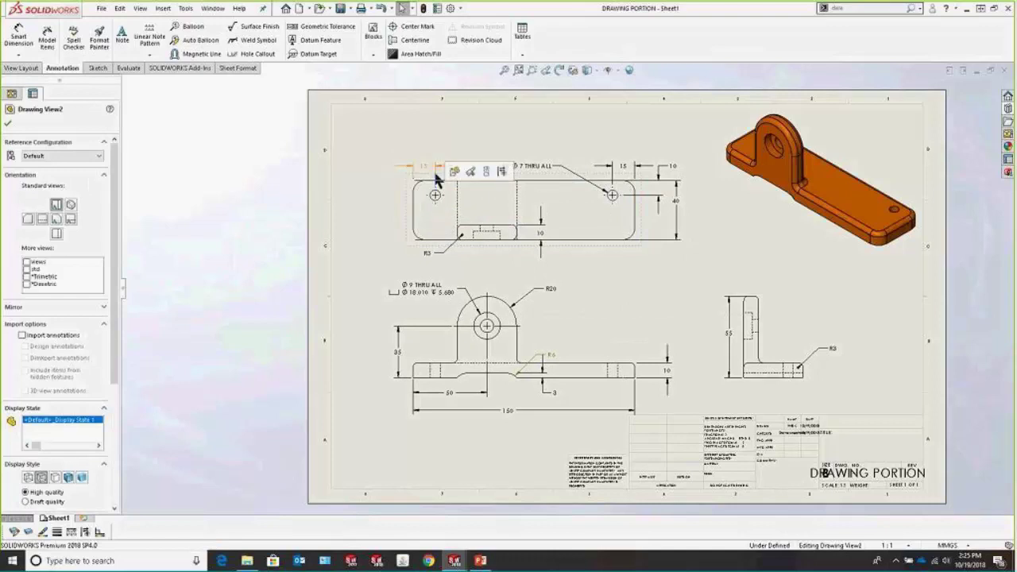
pyautogui.click(369, 230)
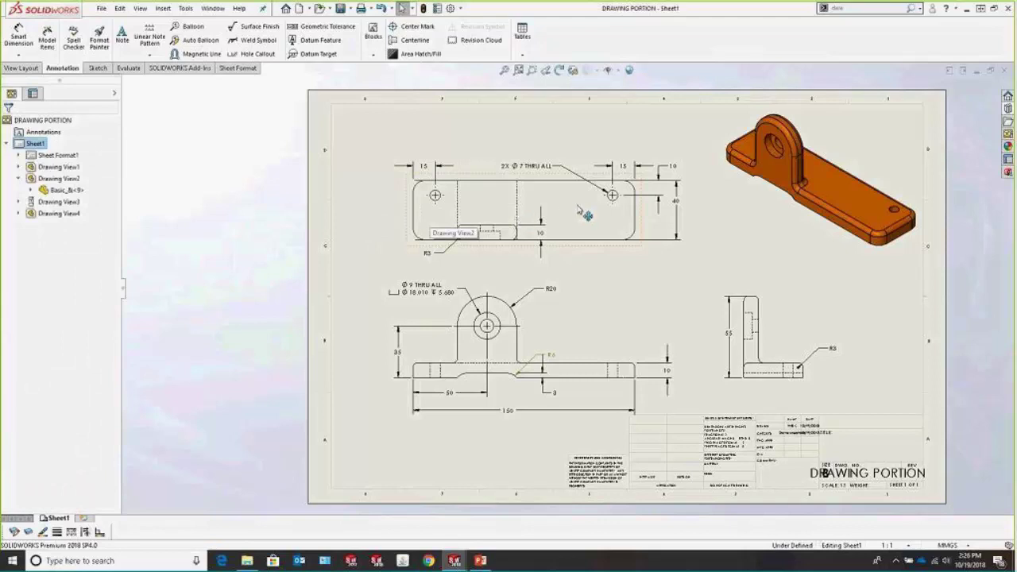
pyautogui.moveTo(592, 193)
pyautogui.mouseDown()
pyautogui.moveTo(618, 255)
pyautogui.moveTo(601, 185)
pyautogui.moveTo(585, 177)
pyautogui.moveTo(565, 173)
pyautogui.moveTo(505, 225)
pyautogui.moveTo(560, 162)
pyautogui.moveTo(586, 182)
pyautogui.mouseUp()
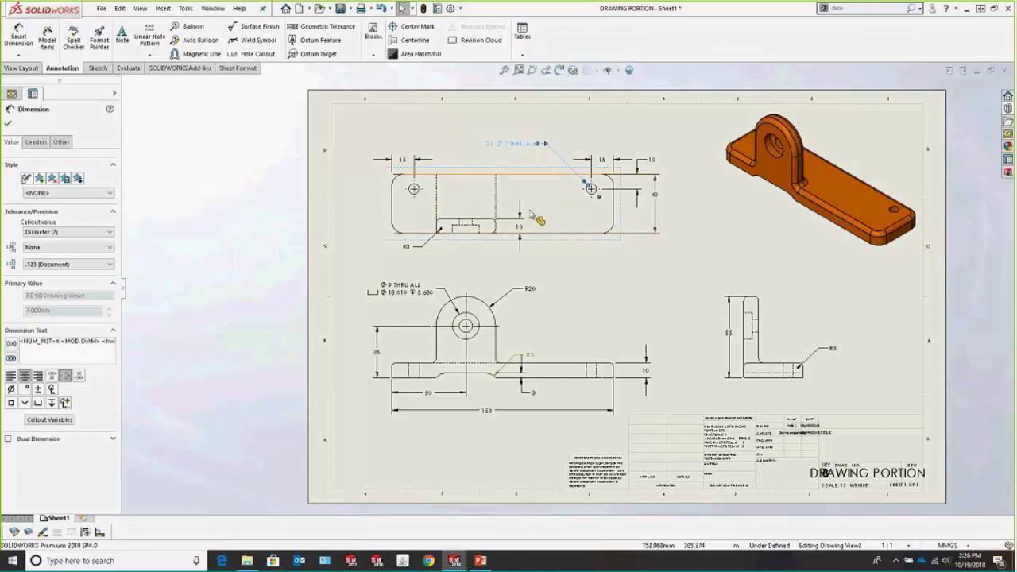
pyautogui.click(562, 264)
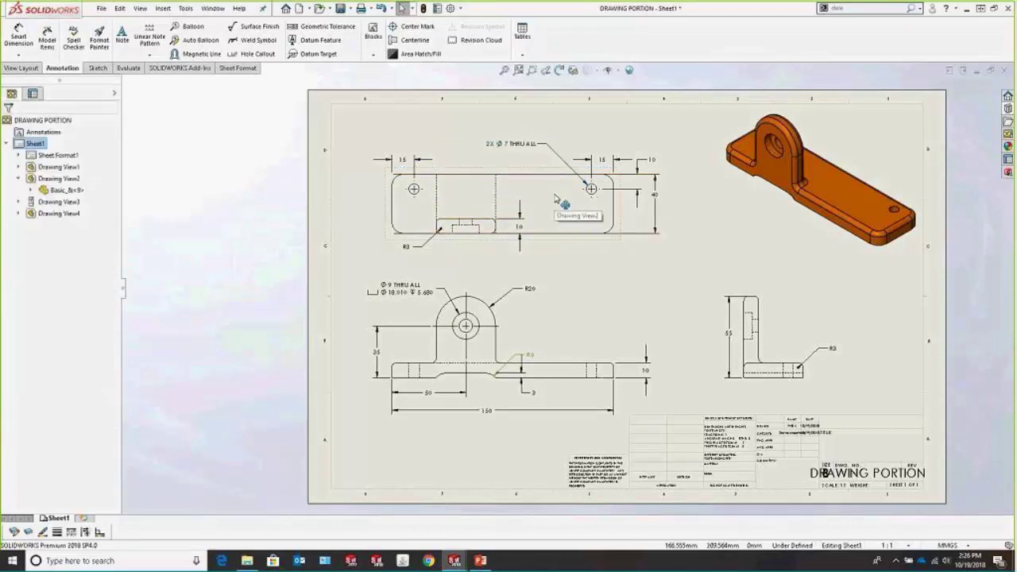
pyautogui.moveTo(556, 199); pyautogui.dragTo(559, 216)
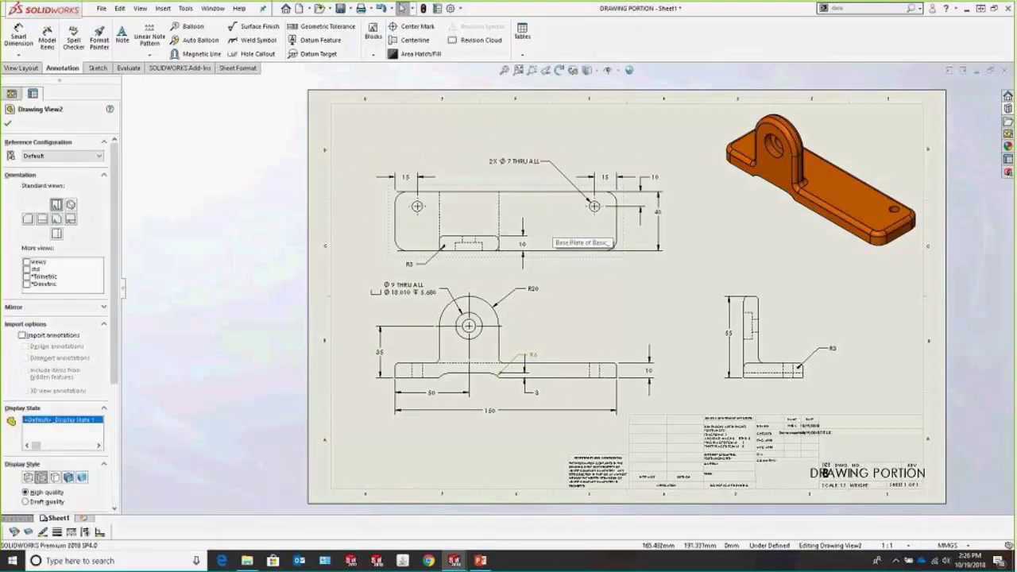
# - Advance the slide show to "Drag Drawing Dimensions", return to the drawing, and move the 150 dimension from the front view to the plan view
pyautogui.hotkey('alt', 'Tab')
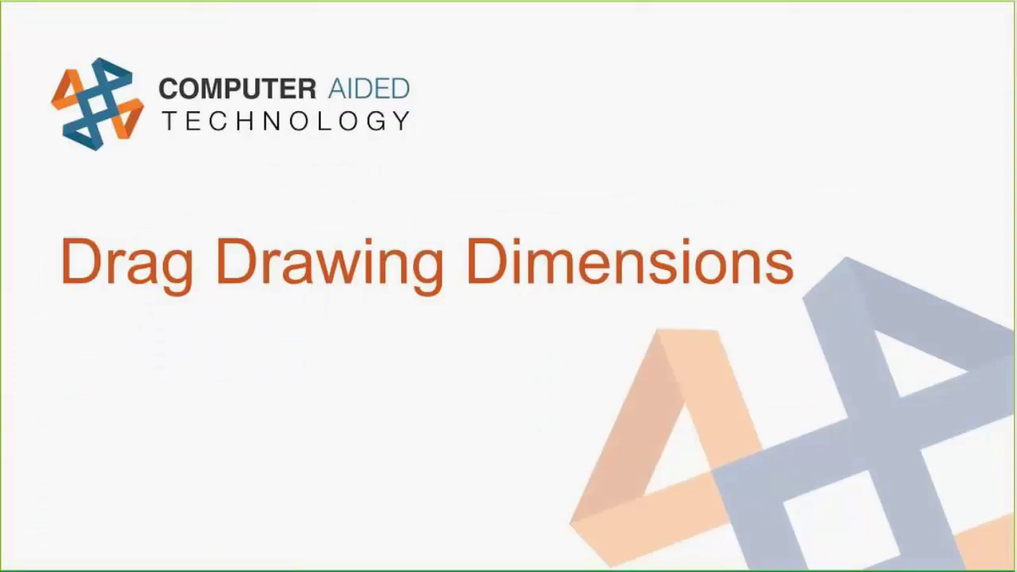
pyautogui.hotkey('alt', 'Tab')
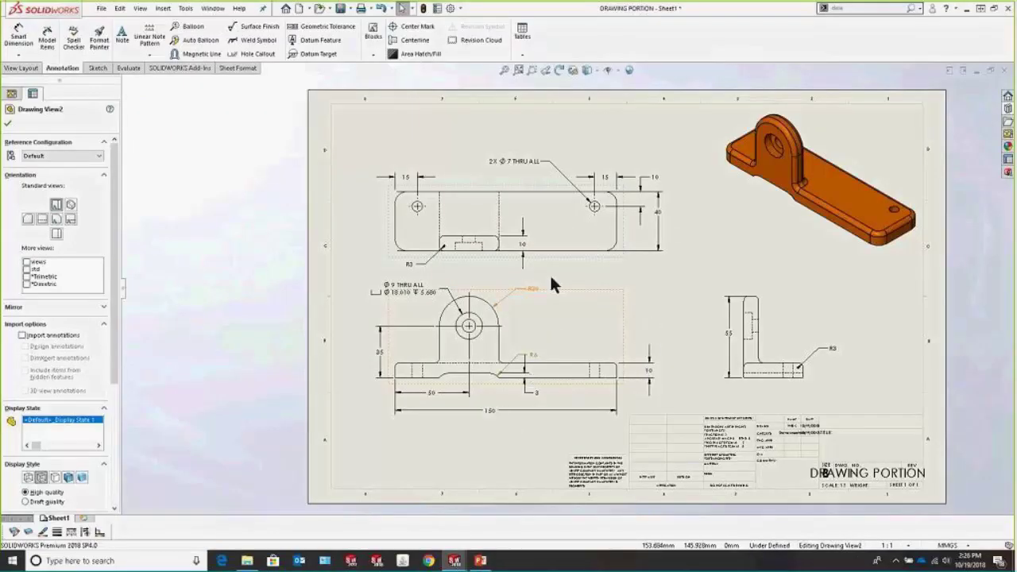
pyautogui.click(504, 412)
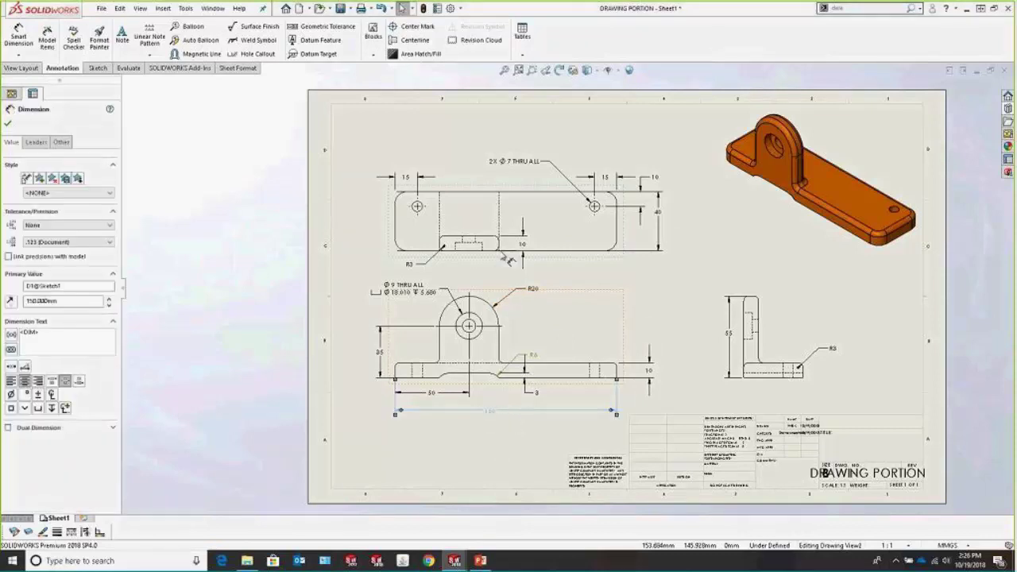
pyautogui.press('Delete')
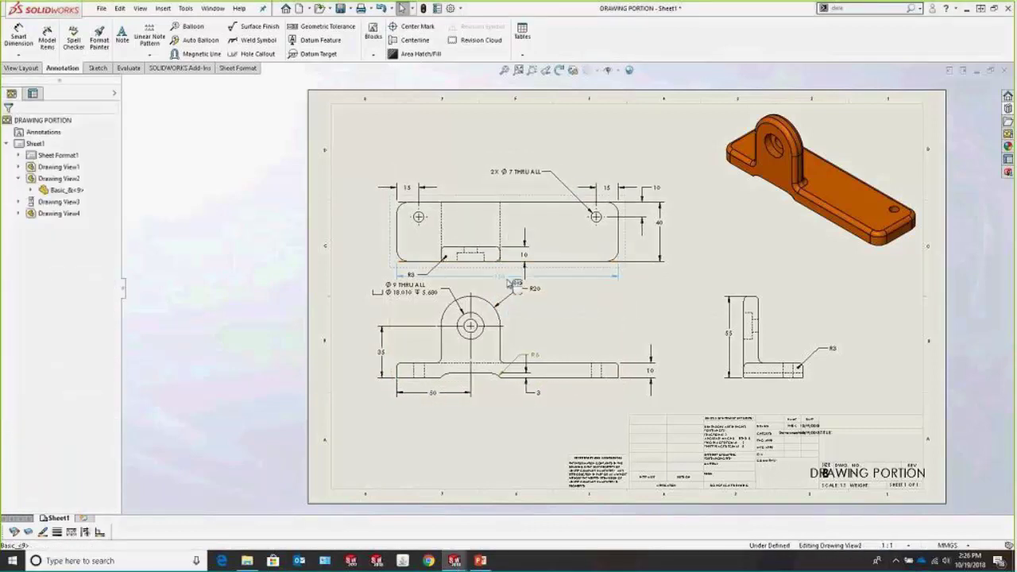
# - Copy the 150 dimension from the plan view to just below the front view, and clear the selection
pyautogui.click(558, 277)
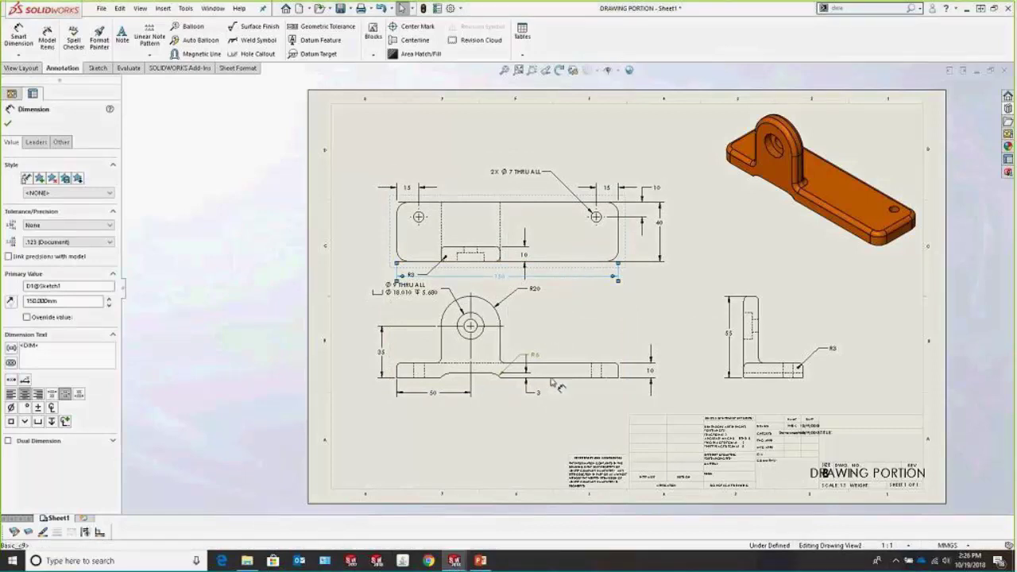
pyautogui.press('Escape')
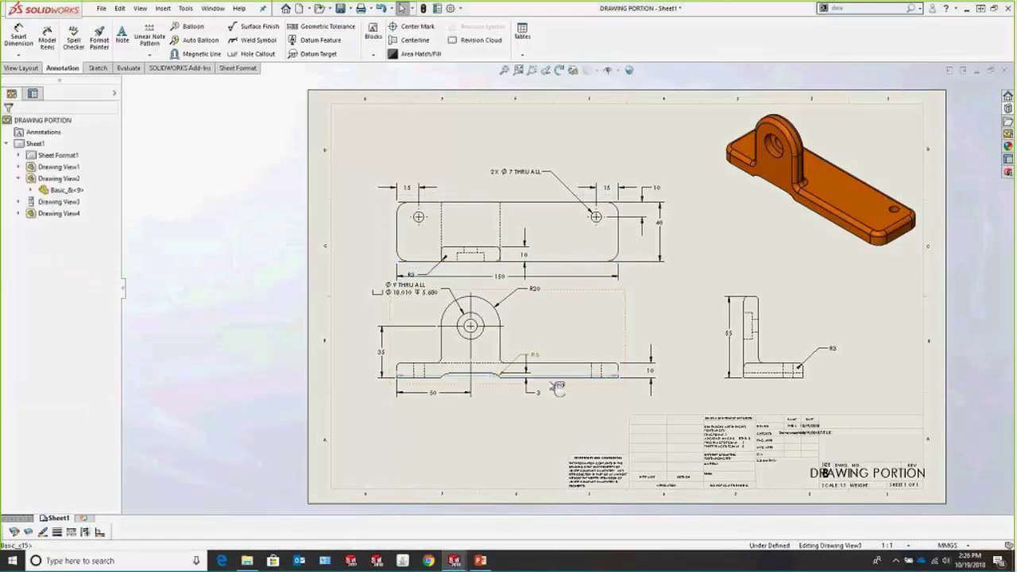
pyautogui.click(559, 388)
pyautogui.click(534, 442)
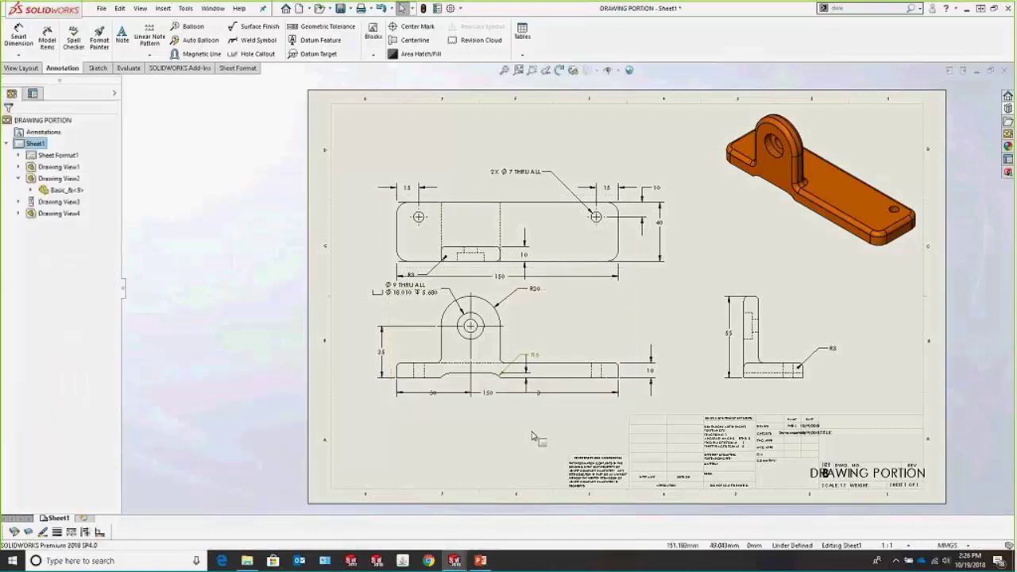
# - Advance the slide show to "Normal to Sketch Automatically", and bring up the PARTS PORTION part in SOLIDWORKS
pyautogui.hotkey('alt', 'Tab')
pyautogui.click(494, 307)
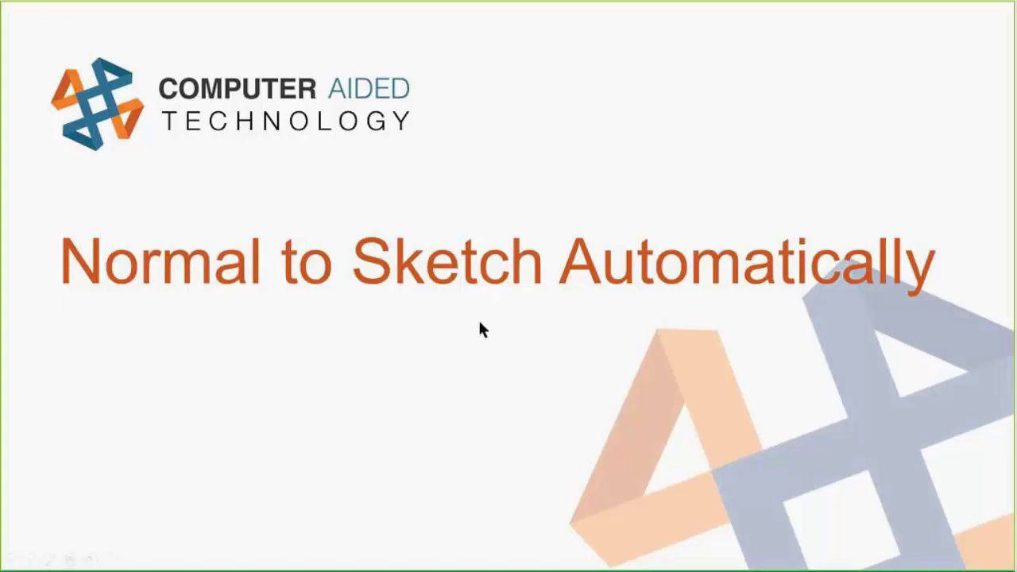
pyautogui.hotkey('alt', 'Tab')
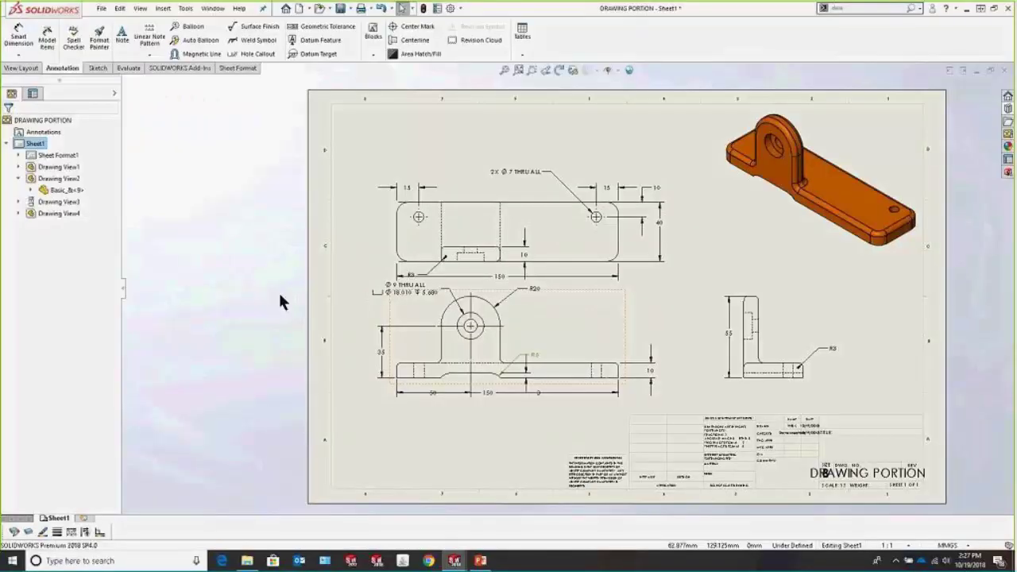
pyautogui.hotkey('ctrl', 'Tab')
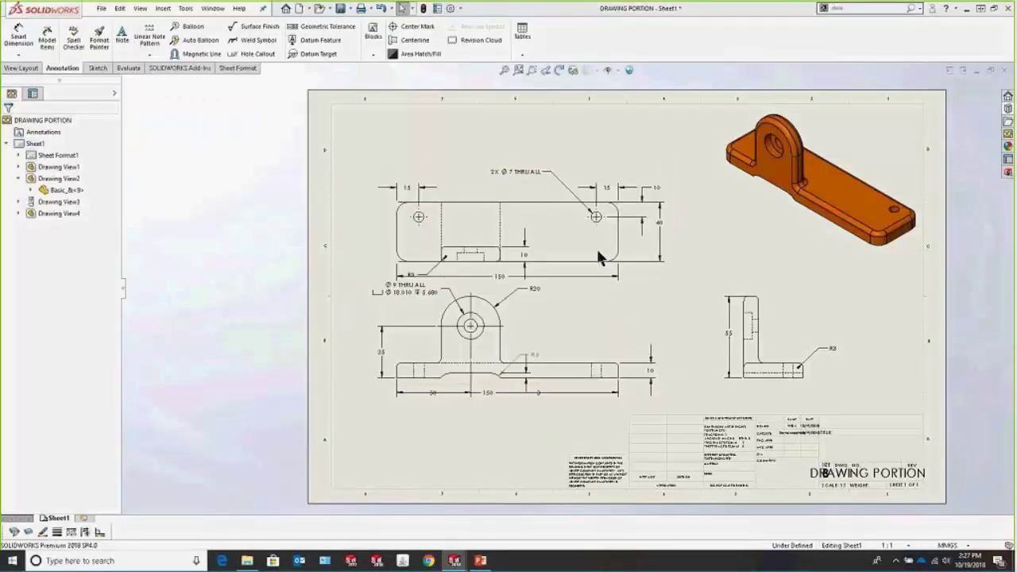
pyautogui.hotkey('ctrl', 'Tab')
# - Open the sketch of the part's upper cylindrical boss for editing, starting from the boss's top face
pyautogui.moveTo(633, 281)
pyautogui.mouseDown(button='middle')
pyautogui.moveTo(641, 217)
pyautogui.moveTo(632, 245)
pyautogui.mouseUp(button='middle')
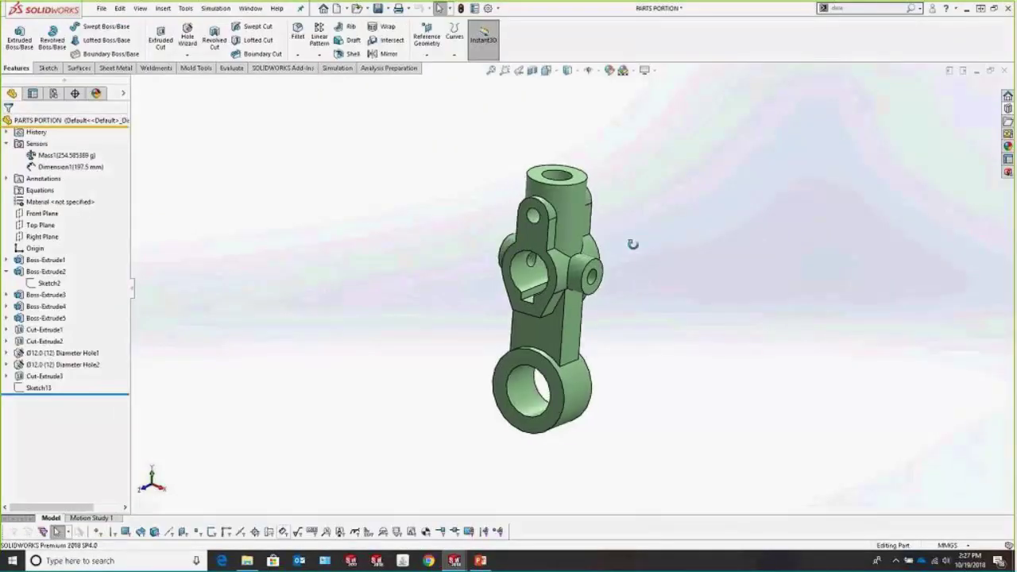
pyautogui.click(550, 184)
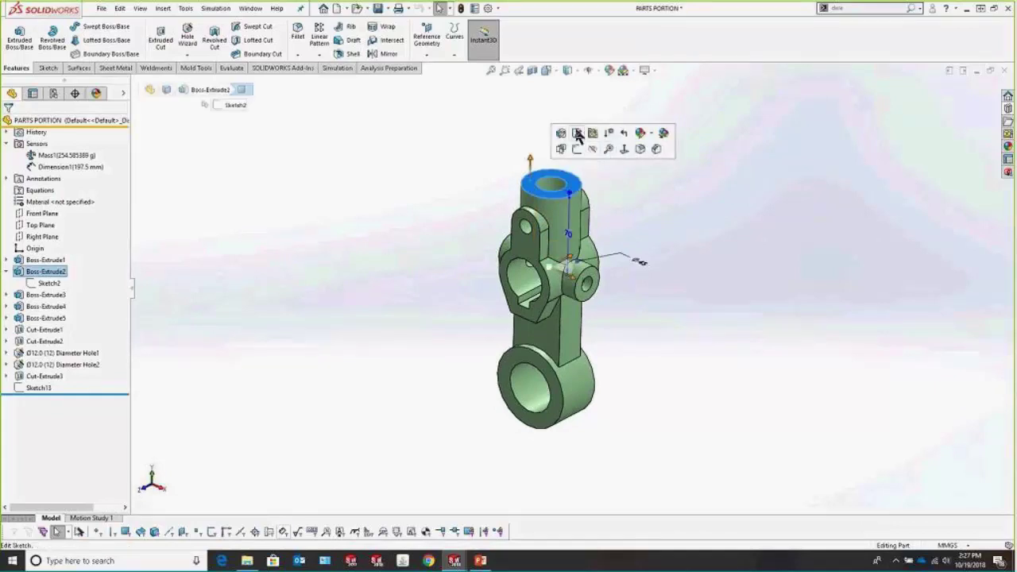
pyautogui.click(578, 134)
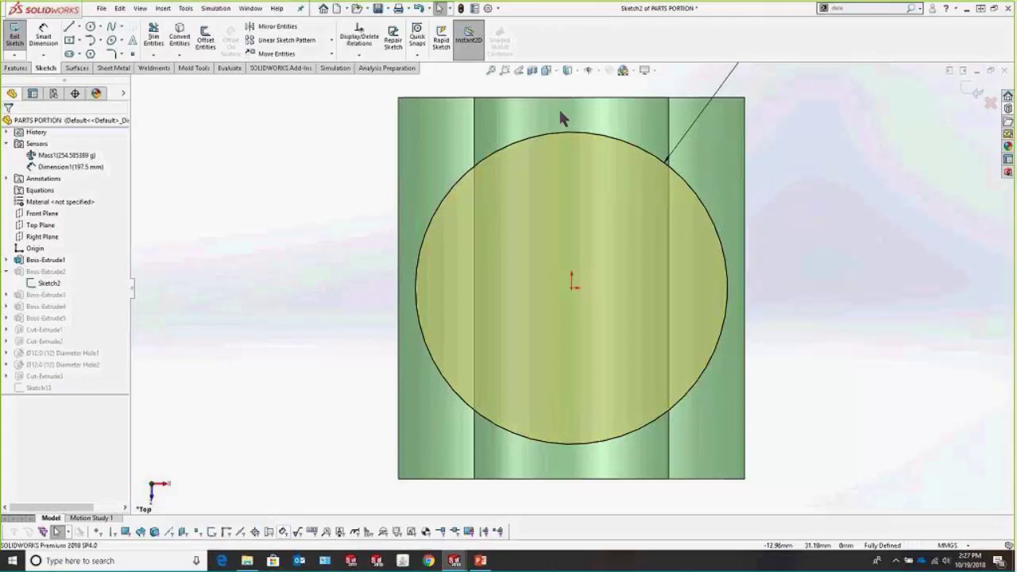
# - Examine the auto-rotate view normal to sketch plane setting in the Sketch system options, and return to the maximized part without changing it
pyautogui.press('super+Down')
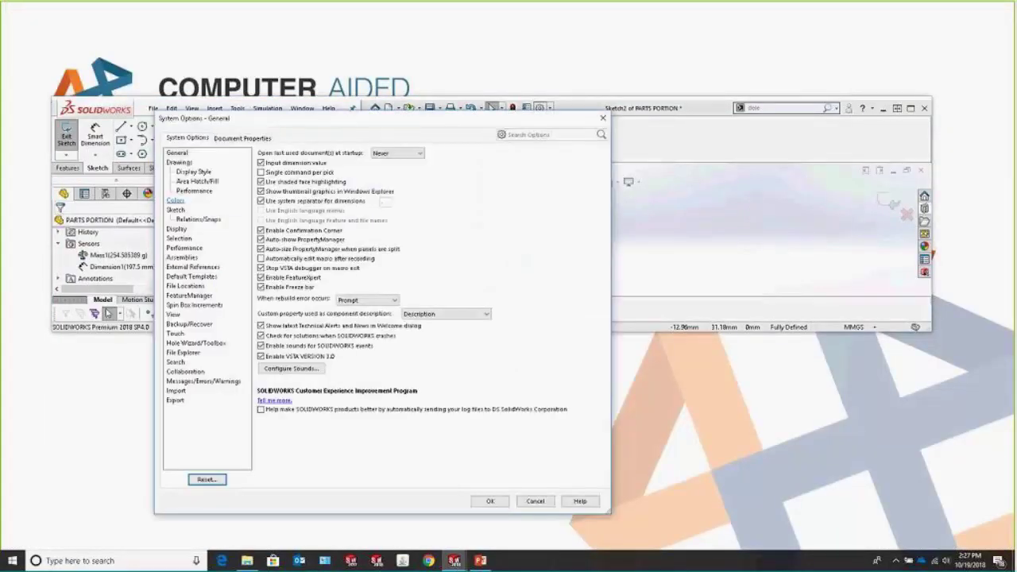
pyautogui.click(176, 211)
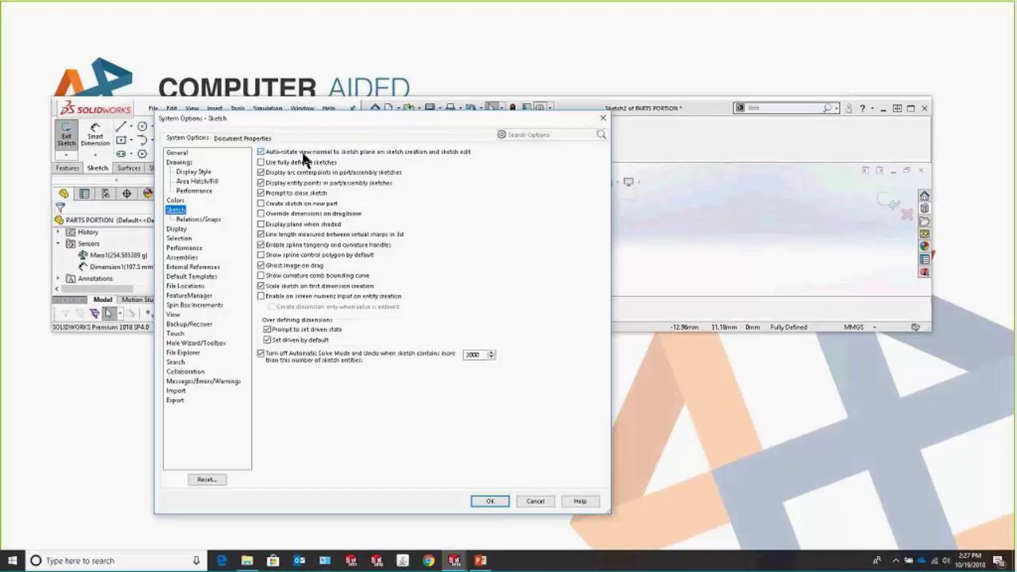
pyautogui.click(602, 119)
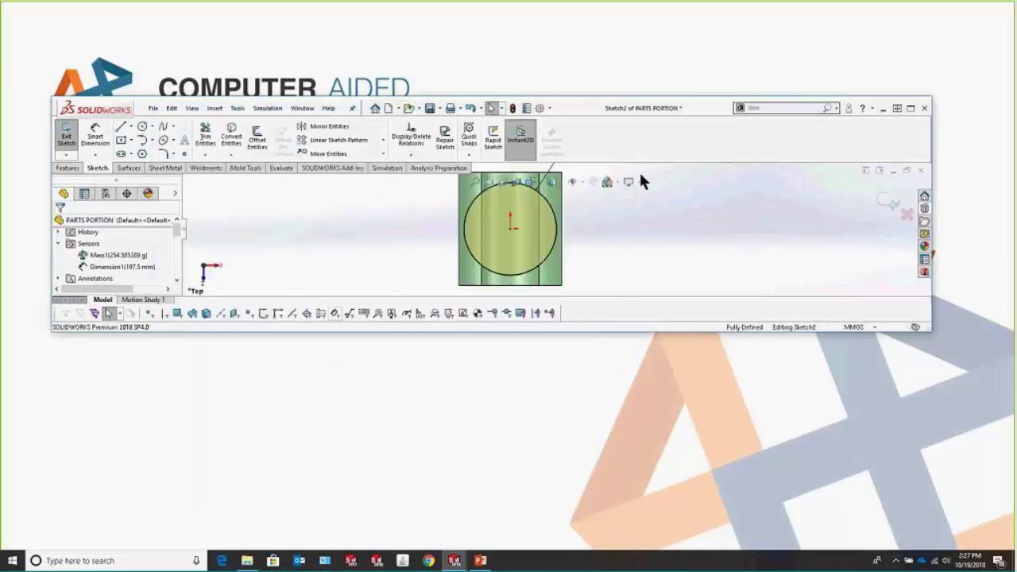
pyautogui.click(910, 108)
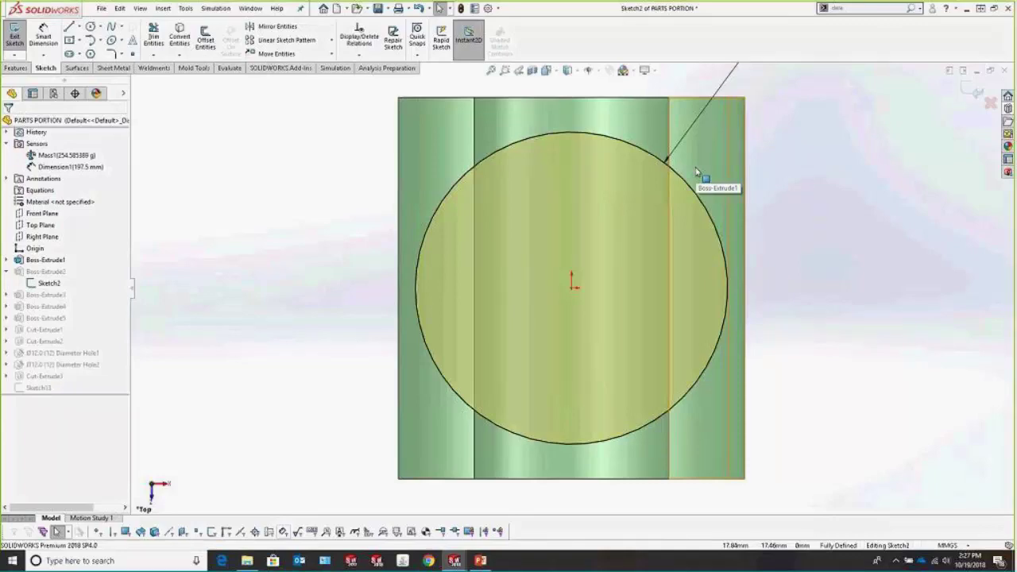
# - Switch to the PowerPoint slide show and advance it to the "Hard Rebuild" slide
pyautogui.hotkey('alt', 'Tab')
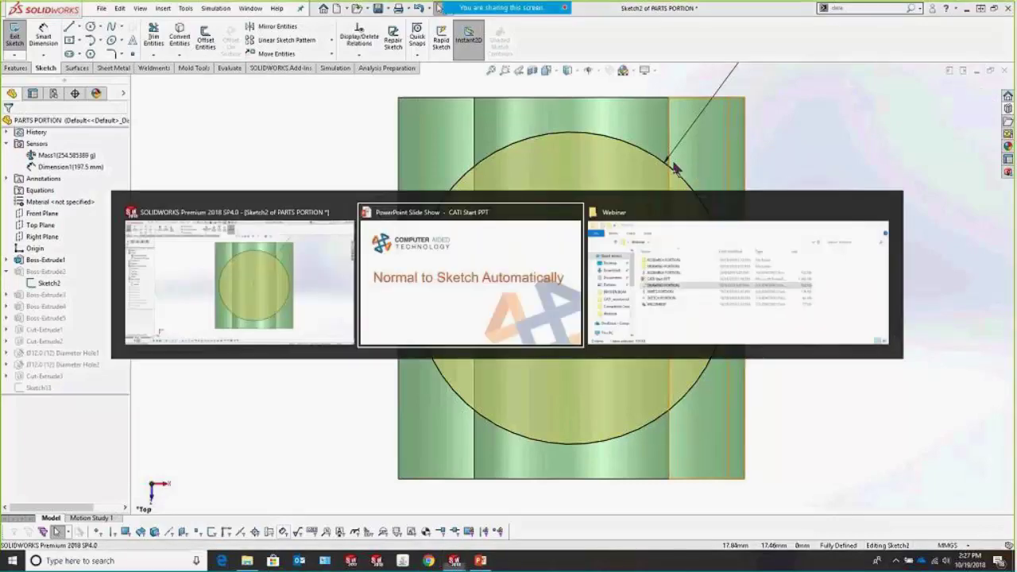
pyautogui.click(530, 234)
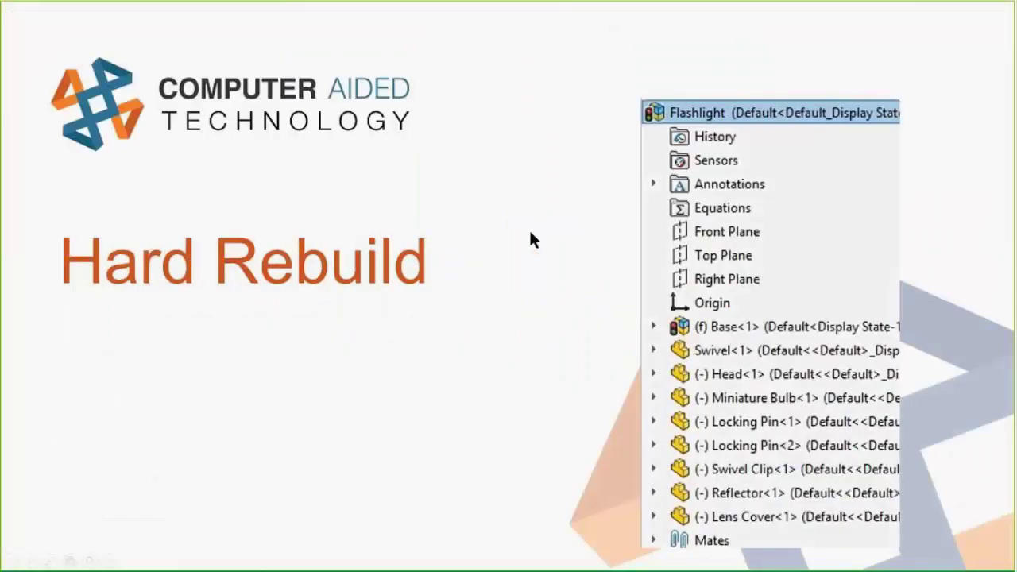